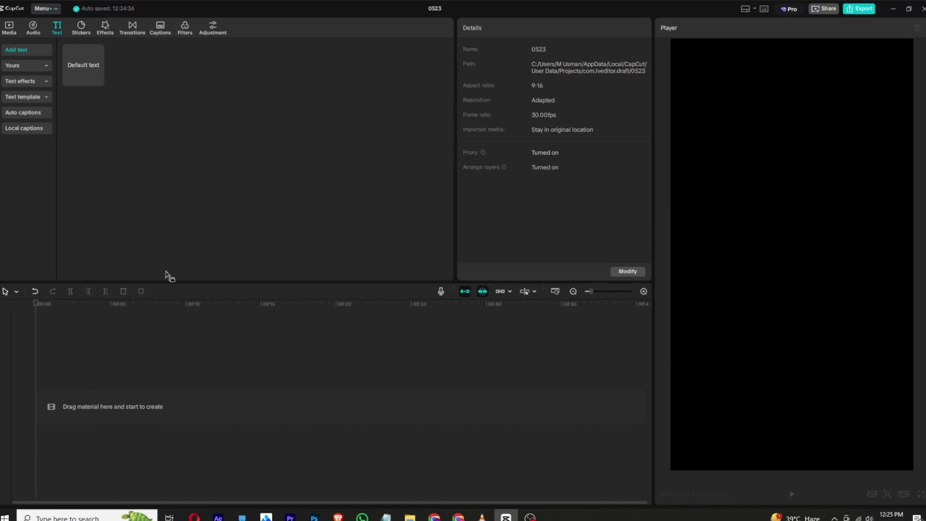
Step: Add a Default text clip to the timeline and stretch it across the timeline
left_click(9, 28)
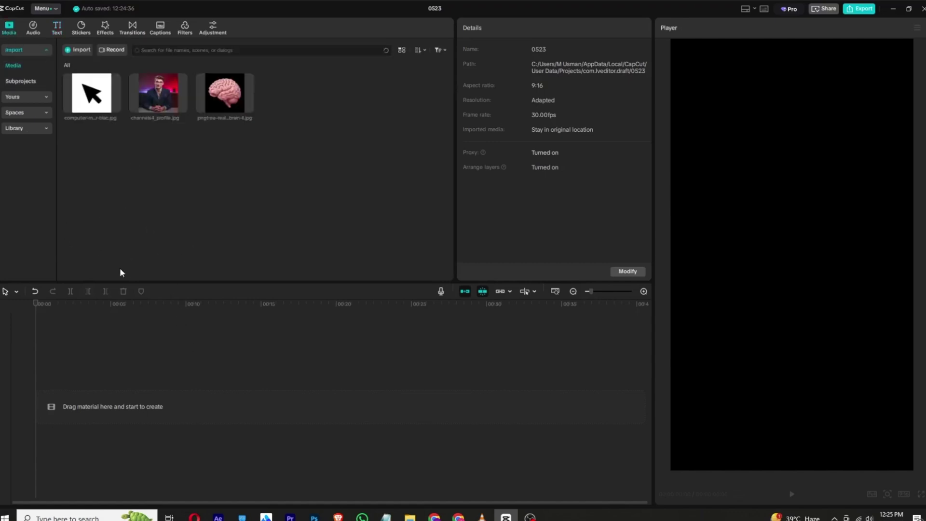
left_click(56, 28)
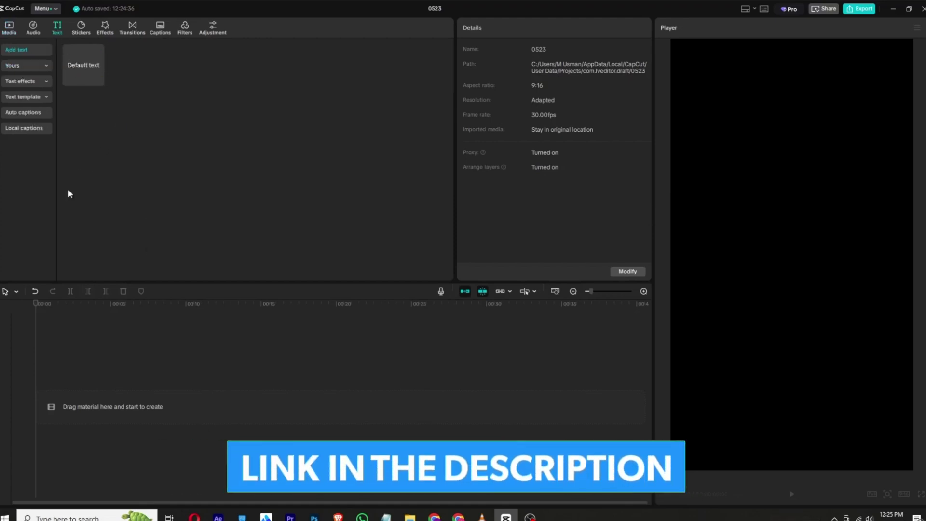
left_click_drag(82, 70, 103, 376)
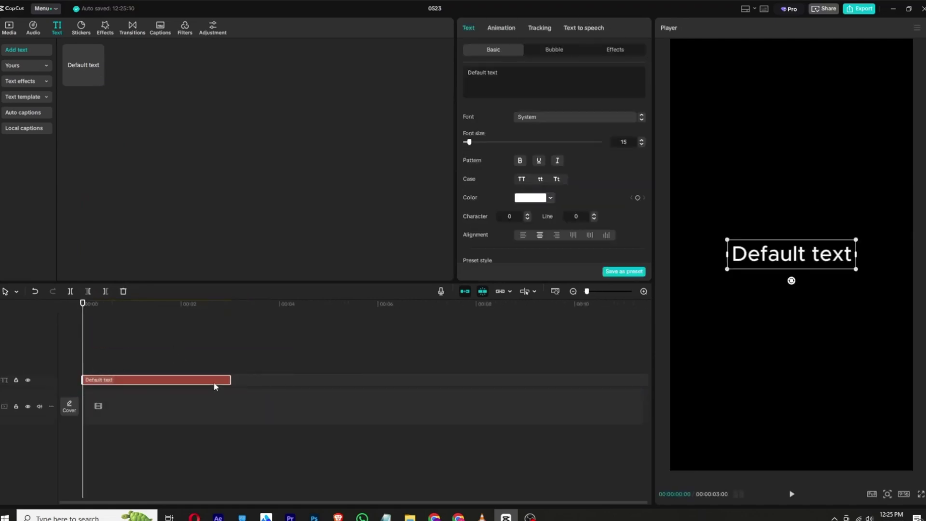
left_click_drag(230, 380, 617, 365)
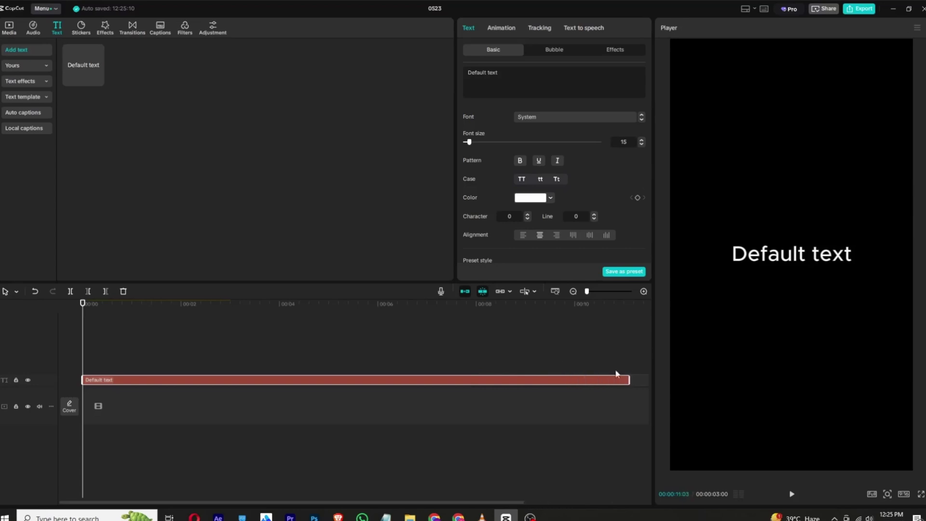
Step: Replace the Default text with a ■ black square symbol from the symbol picker
triple_click(515, 84)
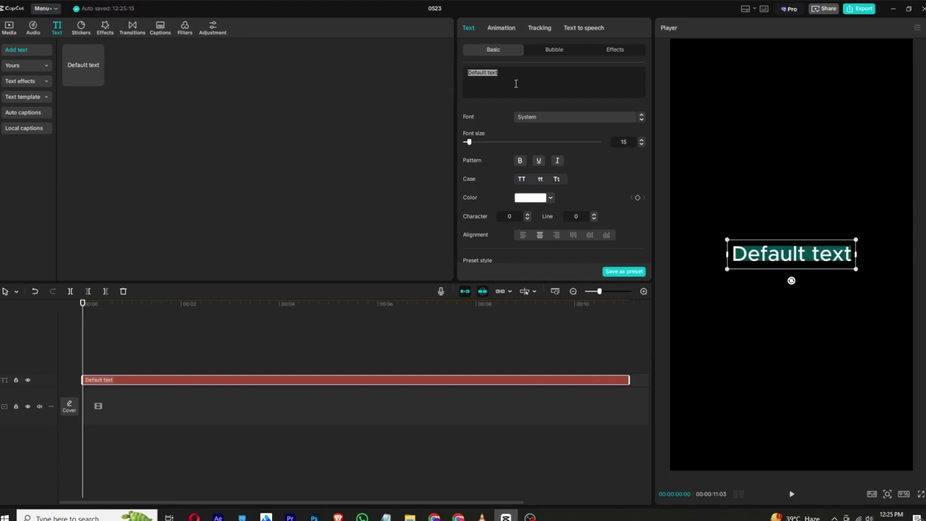
key("super+period")
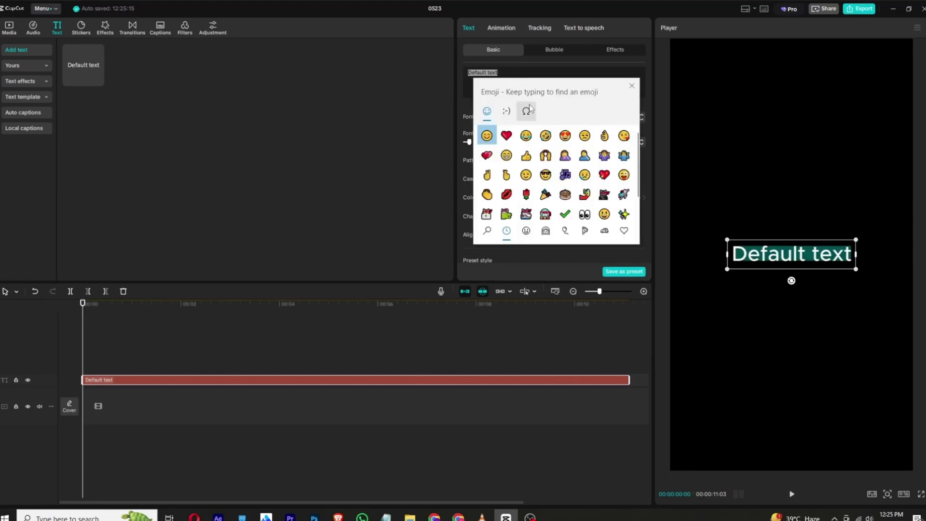
left_click(527, 110)
left_click_drag(533, 95, 234, 68)
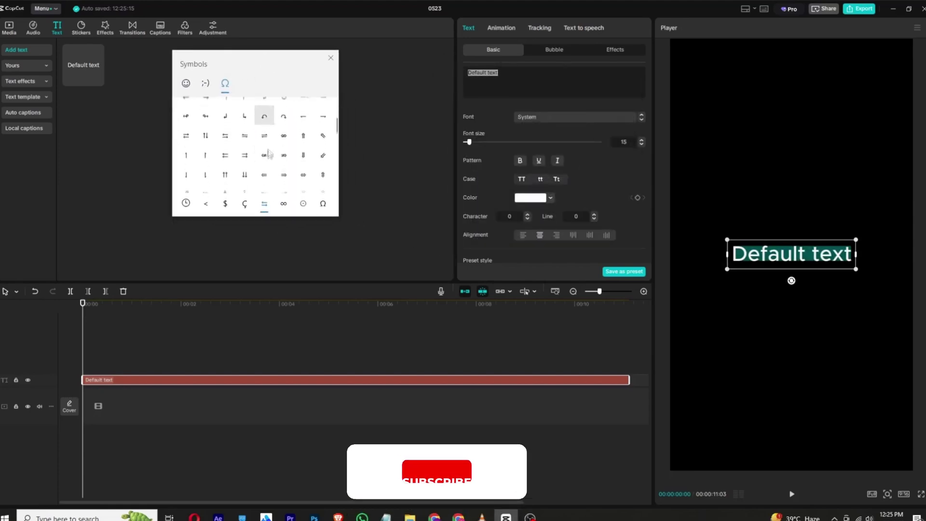
scroll(268, 153, "down", 5)
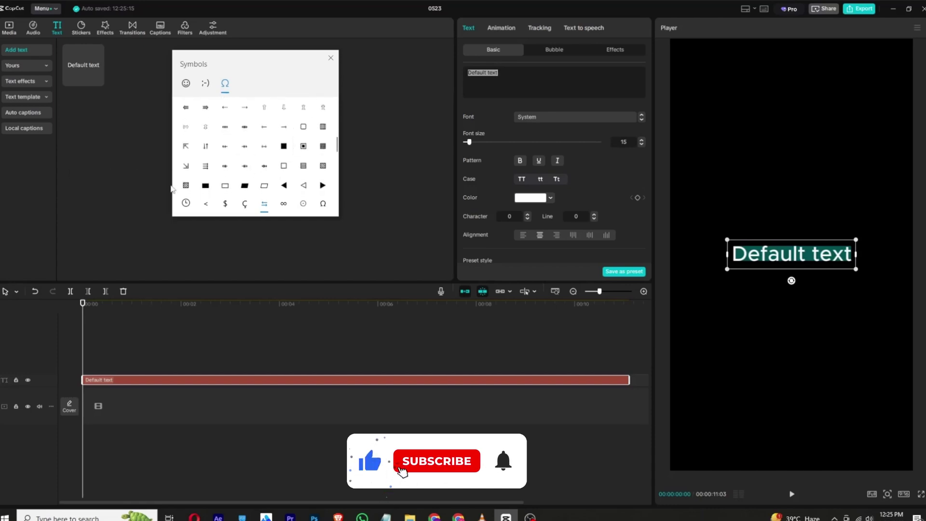
left_click(282, 146)
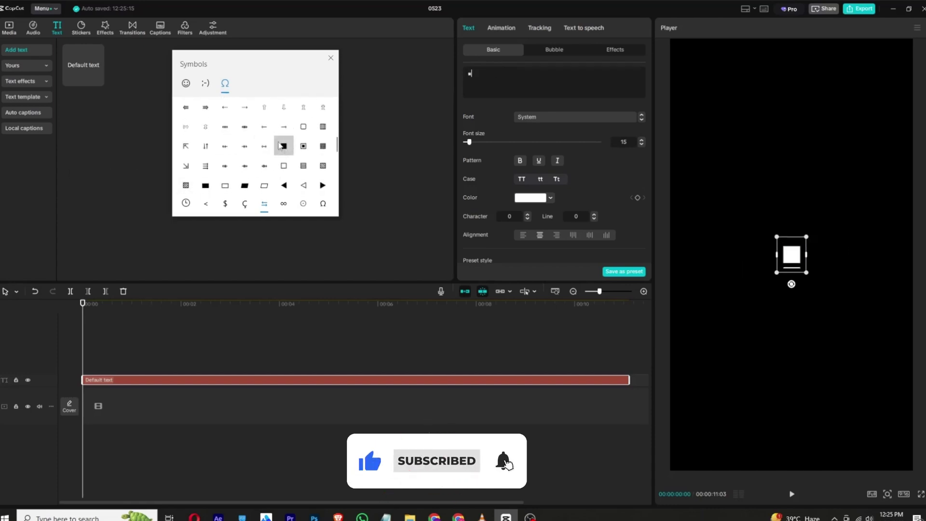
Step: Enlarge the square to font size 295 and 141% scale so it fills the frame
left_click_drag(476, 143, 580, 157)
scroll(580, 158, "down", 1)
scroll(563, 165, "down", 6)
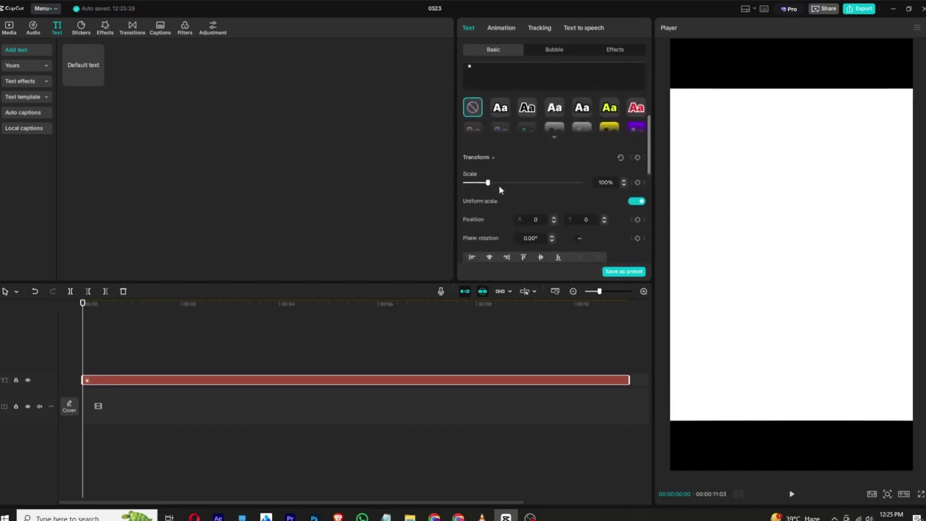
left_click_drag(488, 100, 498, 103)
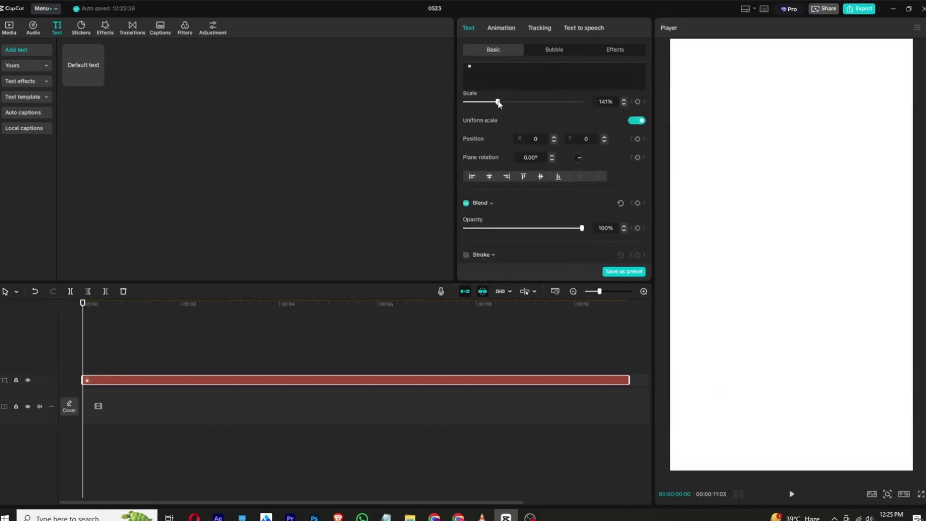
scroll(505, 158, "up", 6)
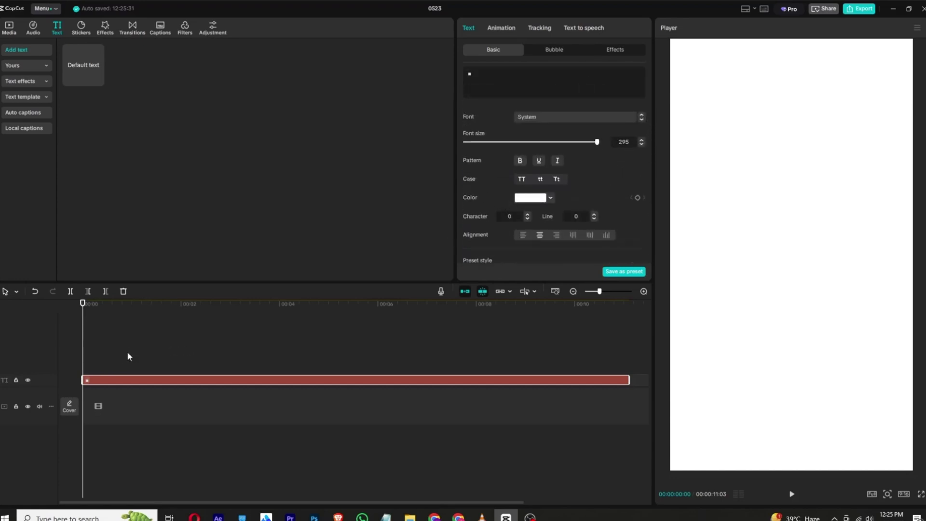
Step: Convert the text clip into an 11-second compound clip on the main track
right_click(110, 383)
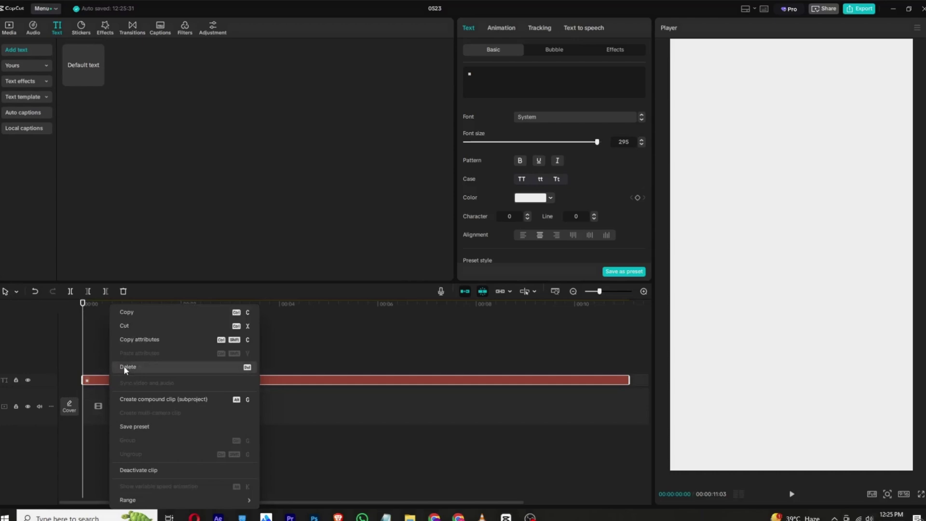
left_click(120, 403)
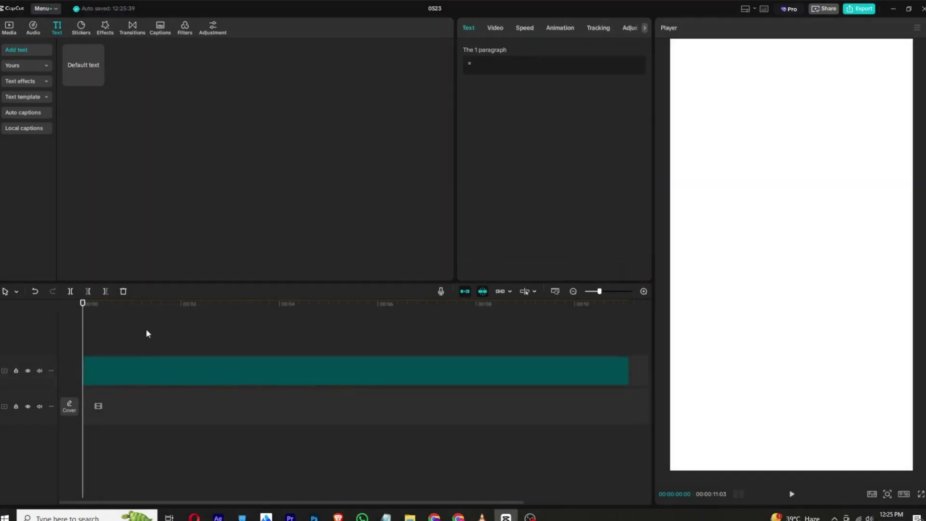
left_click_drag(139, 378, 131, 419)
scroll(163, 334, "down", 2)
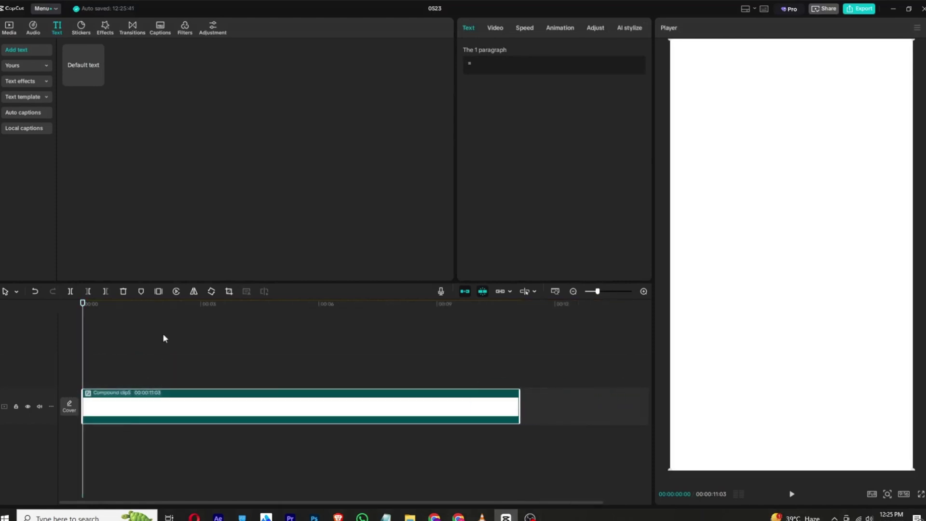
Step: Add a second Default text clip, stretch it to match, and replace its text with ■
left_click_drag(69, 52, 75, 358)
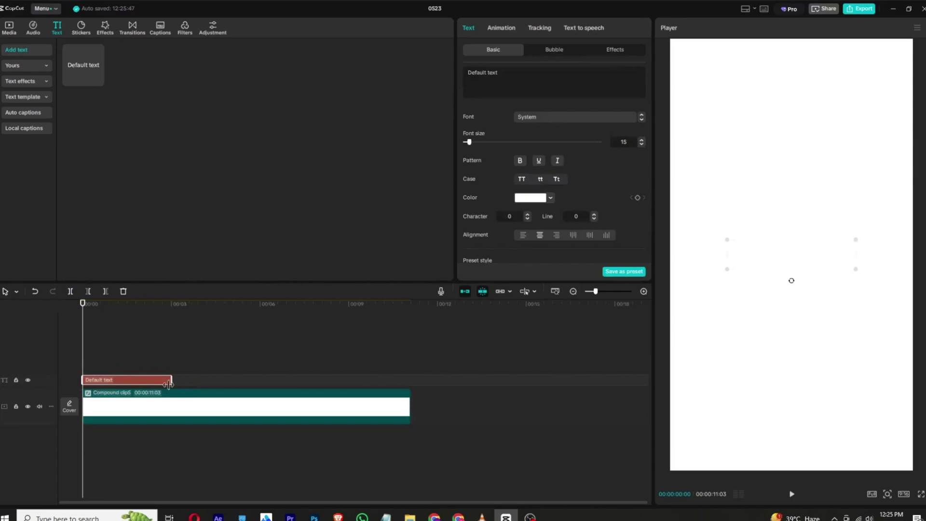
left_click_drag(168, 383, 408, 393)
triple_click(512, 82)
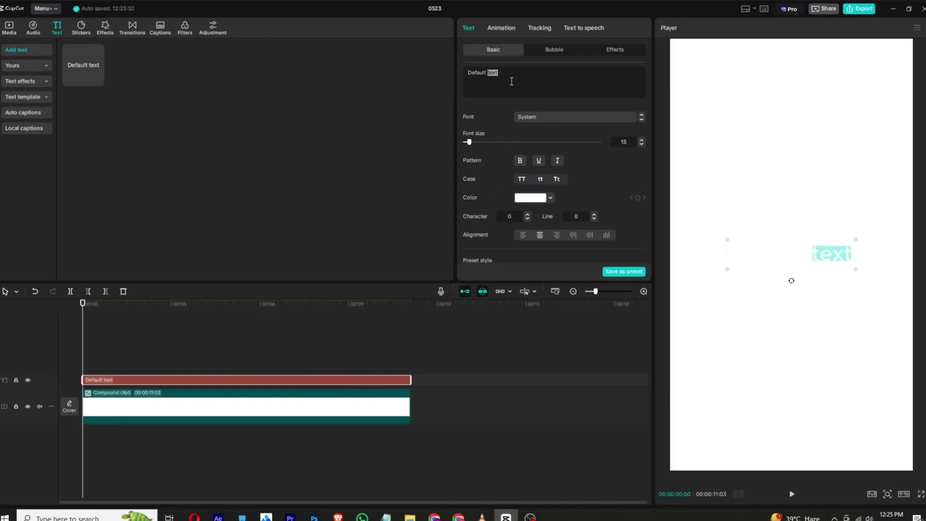
key("super+period")
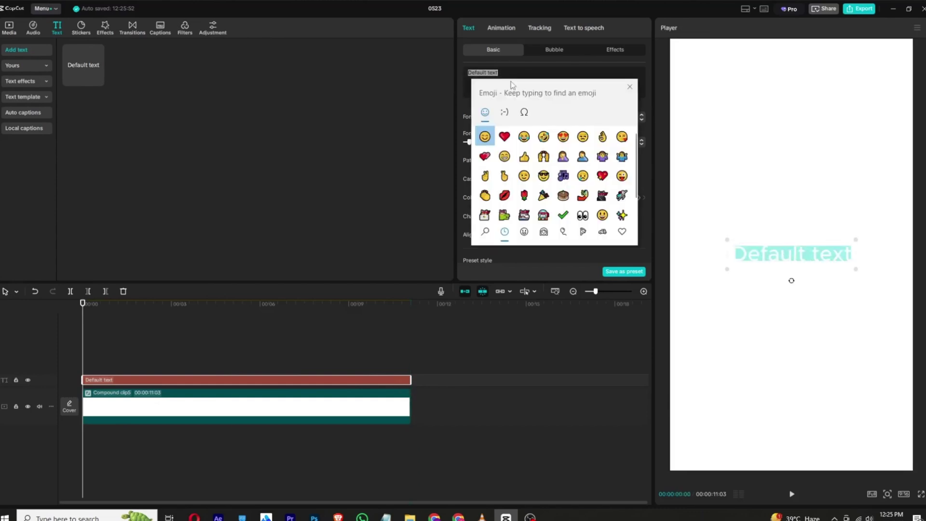
left_click(523, 112)
scroll(564, 166, "down", 3)
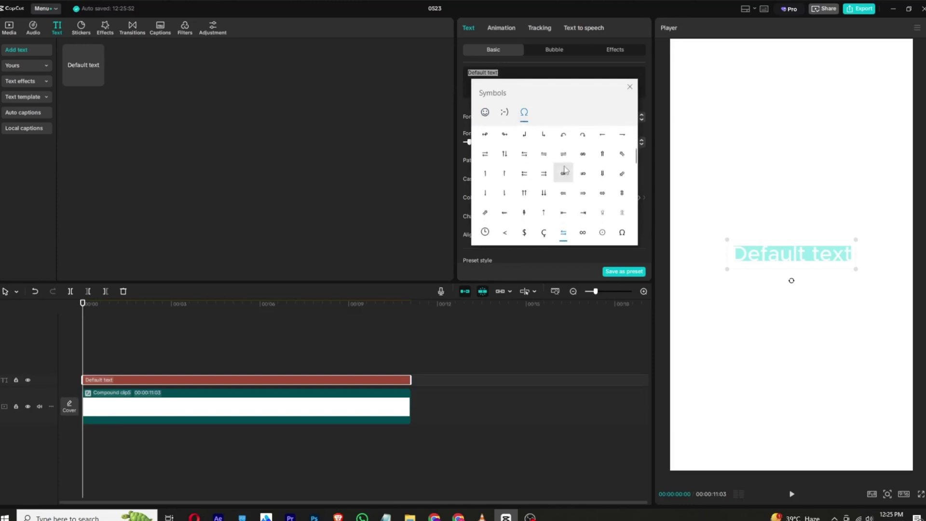
scroll(567, 169, "down", 3)
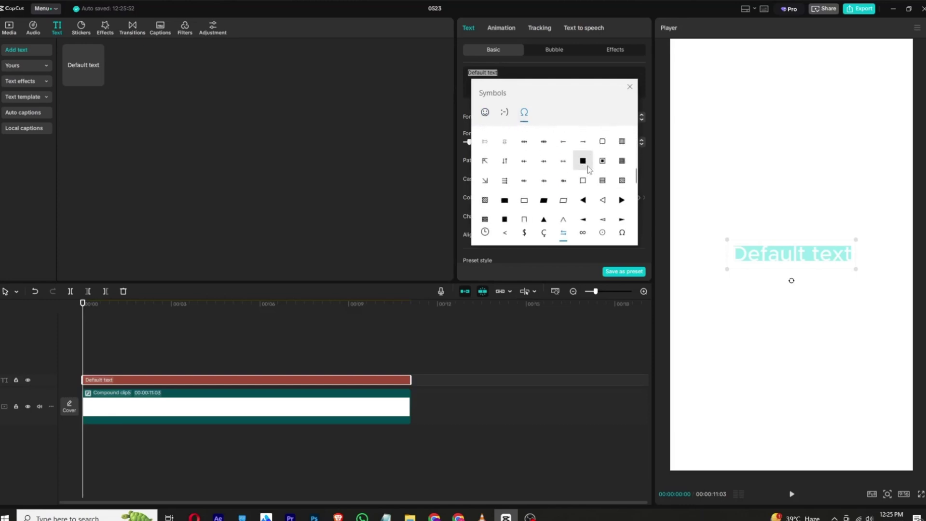
left_click(582, 161)
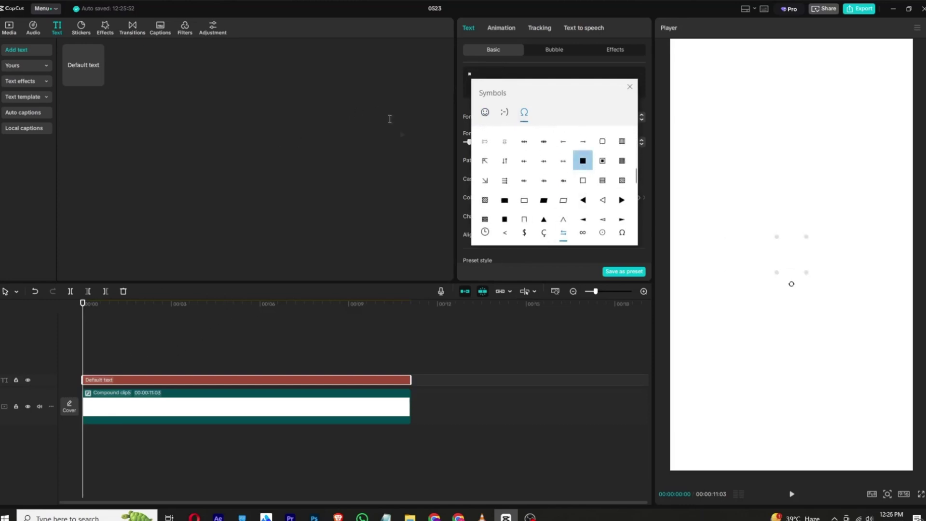
left_click(390, 118)
Step: Colour the square symbol a darker blue
left_click(523, 199)
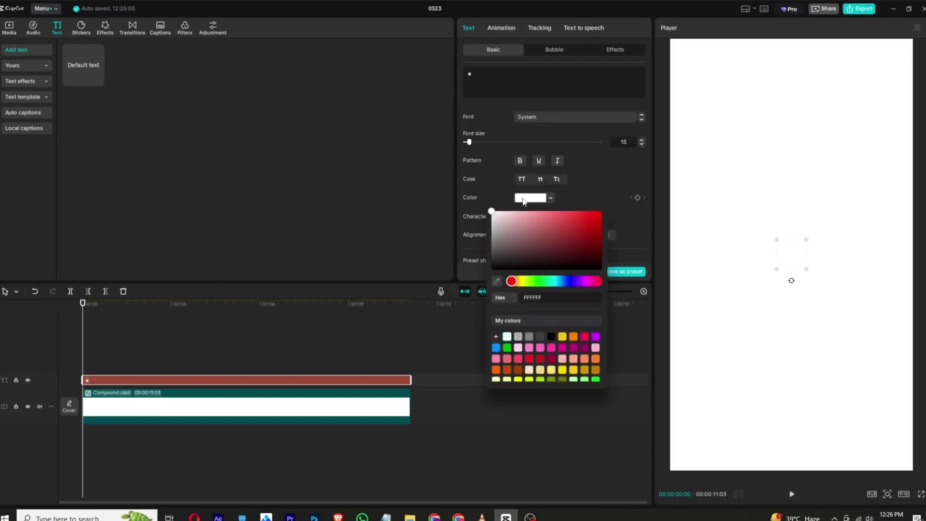
left_click(495, 348)
left_click_drag(580, 233, 612, 220)
left_click(590, 176)
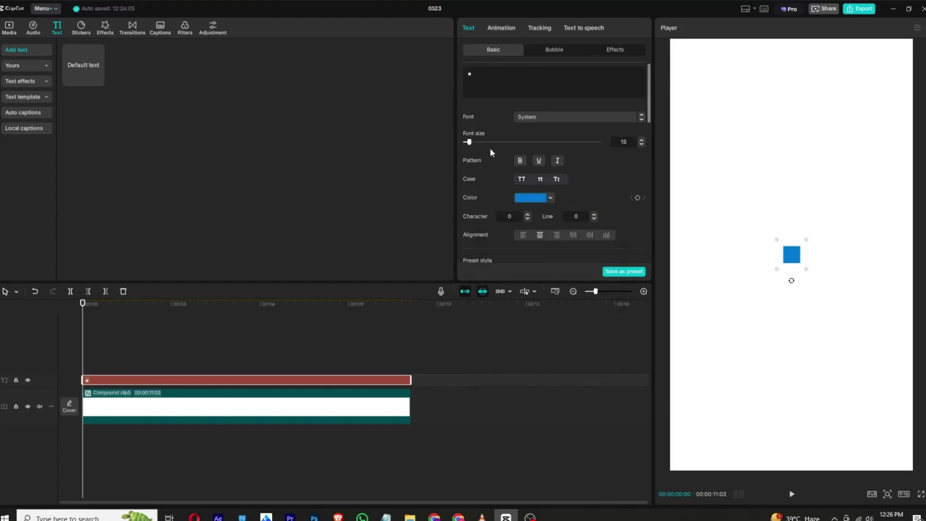
Step: Set the square to font size 128 and unlink its scale to stretch it into a wide bar
left_click_drag(476, 142, 521, 142)
scroll(591, 170, "down", 5)
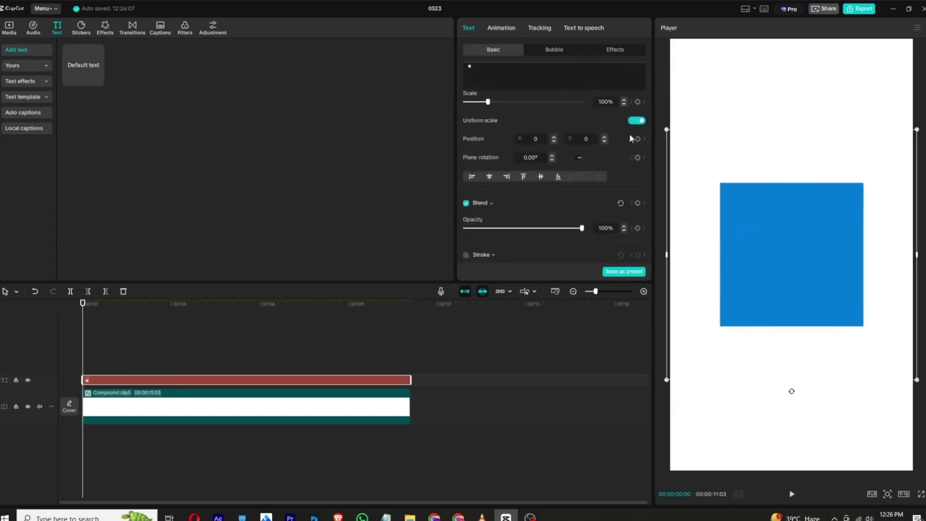
left_click(635, 121)
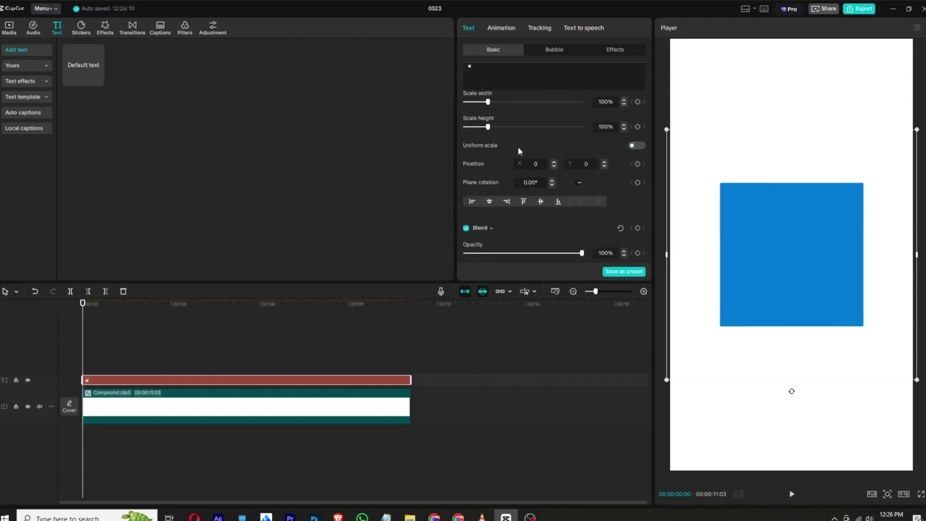
scroll(504, 148, "up", 5)
scroll(502, 164, "down", 3)
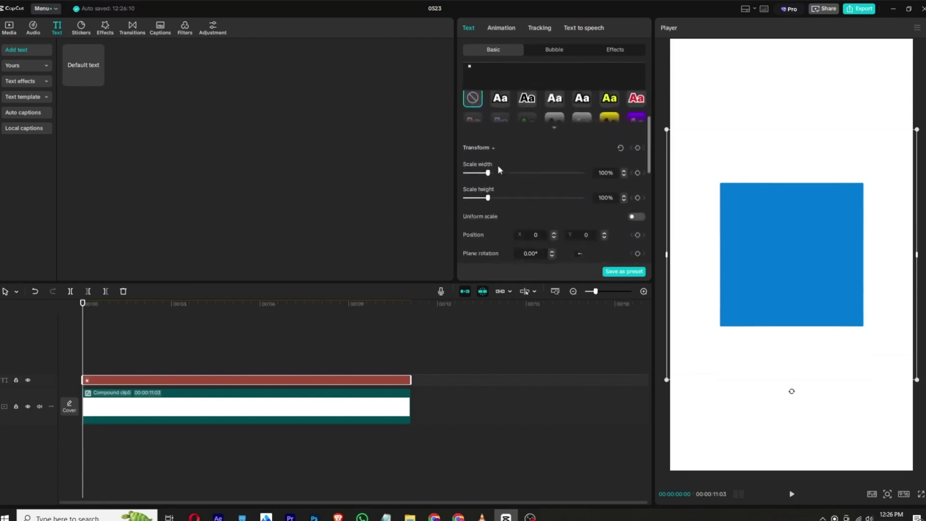
scroll(637, 208, "down", 1)
left_click_drag(491, 159, 480, 188)
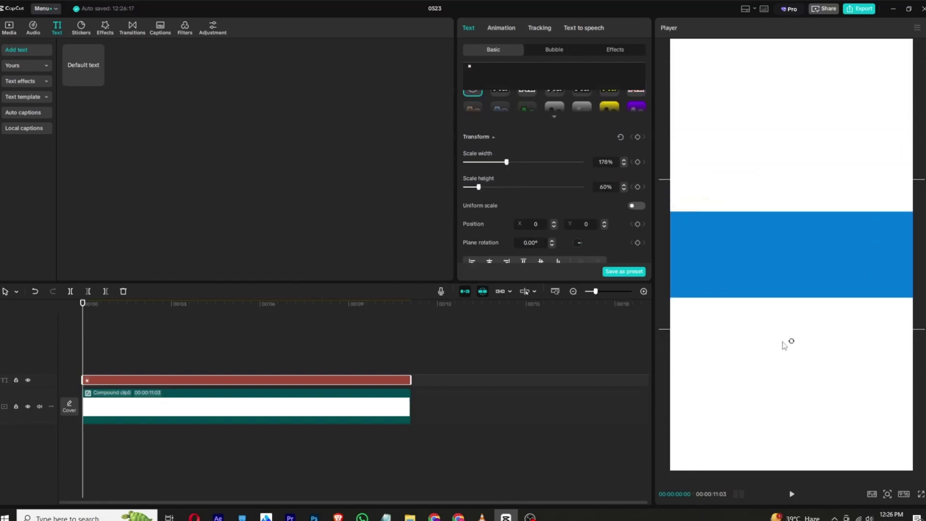
Step: Rotate the bar -90°, move it down the frame, and scale it to 211% by 91%
left_click_drag(791, 341, 817, 259)
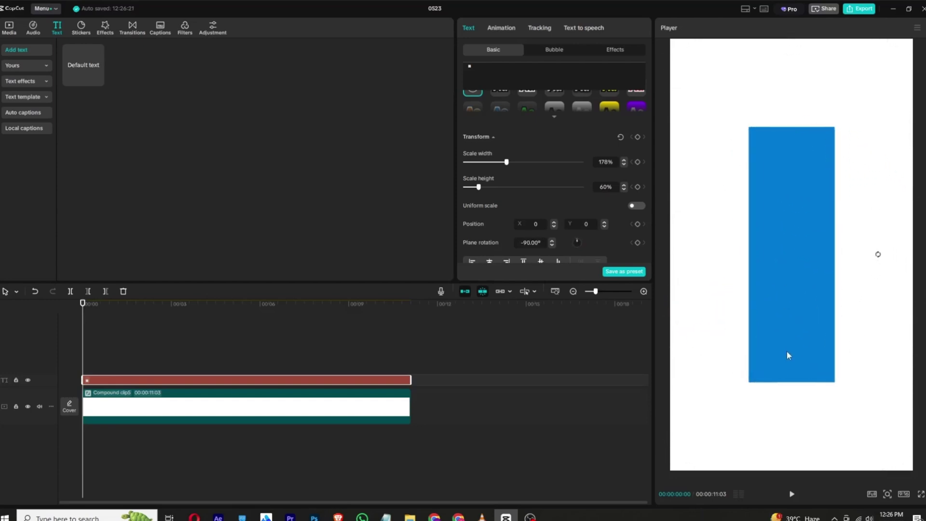
left_click_drag(761, 215, 760, 307)
left_click_drag(778, 237, 780, 197)
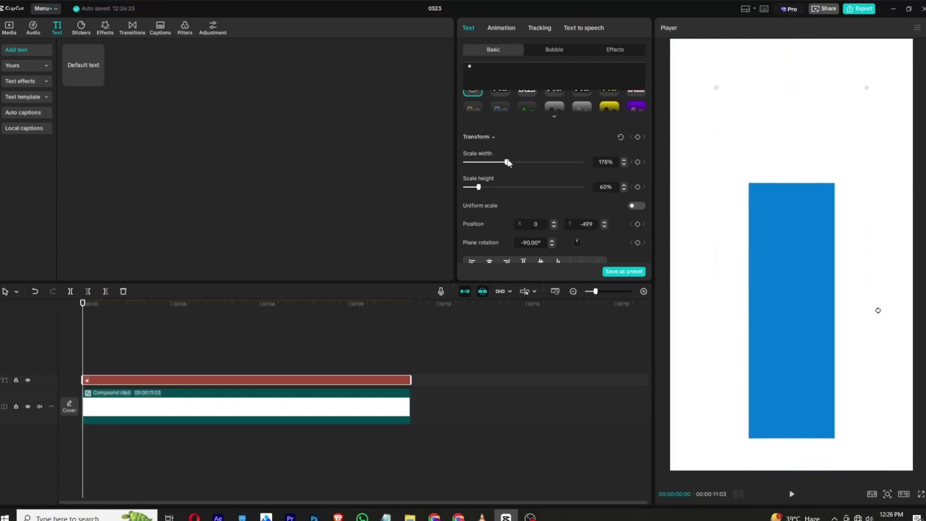
left_click_drag(508, 162, 514, 163)
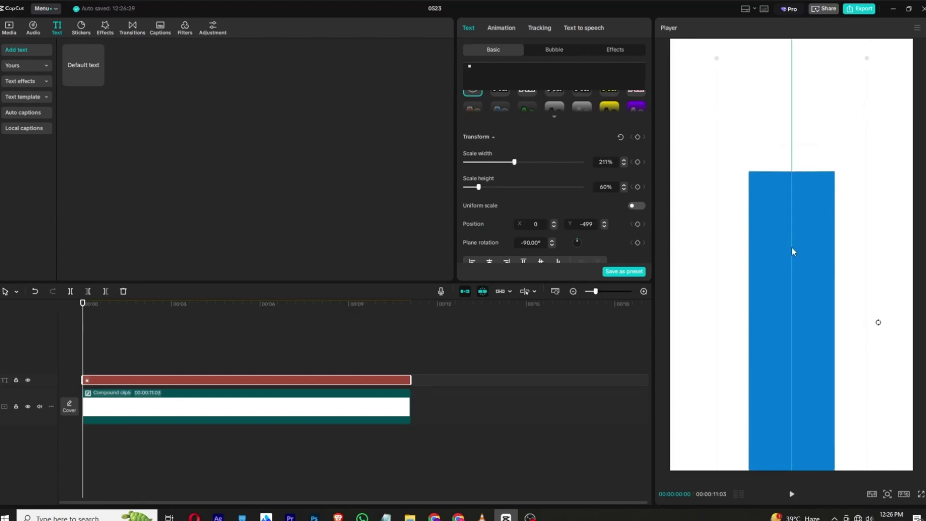
mouse_move(479, 187)
left_mouse_down()
mouse_move(496, 187)
mouse_move(487, 188)
left_mouse_up()
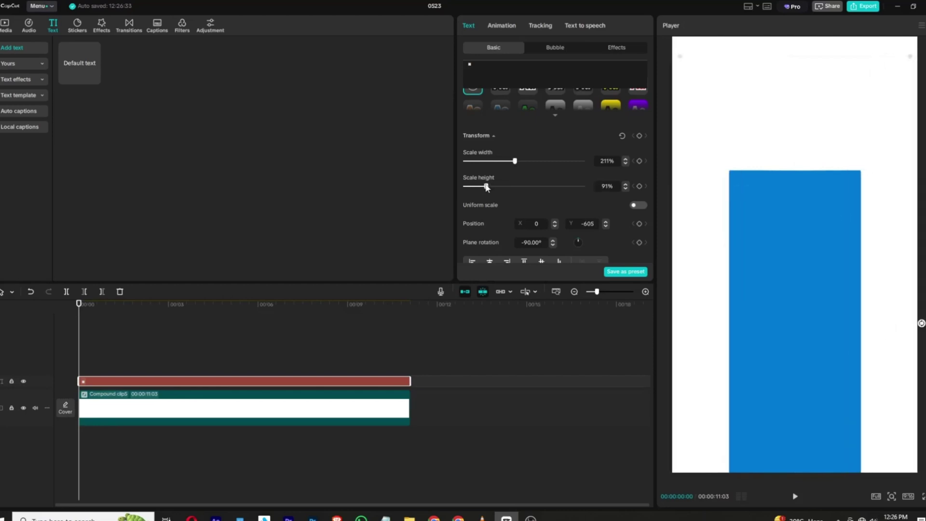
left_click(110, 333)
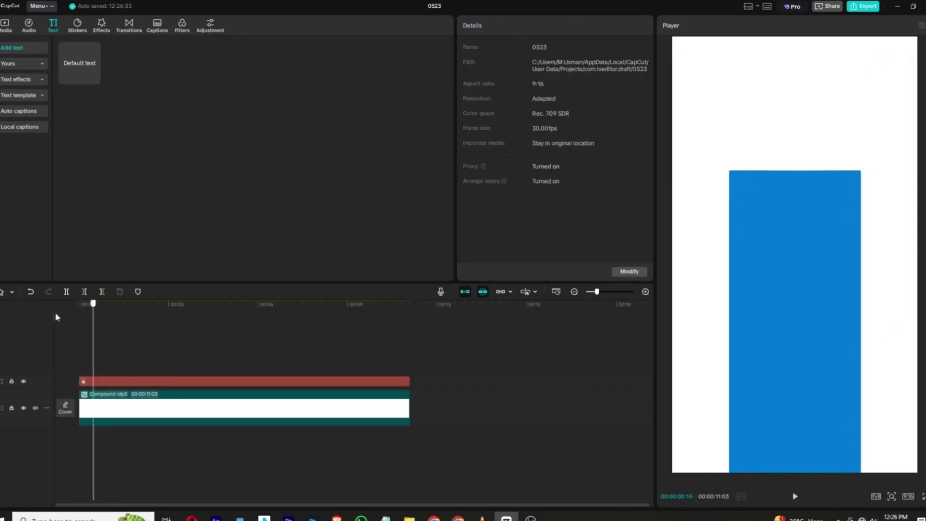
Step: Turn the blue bar into a compound clip and give it a Filmstrip mask
right_click(90, 381)
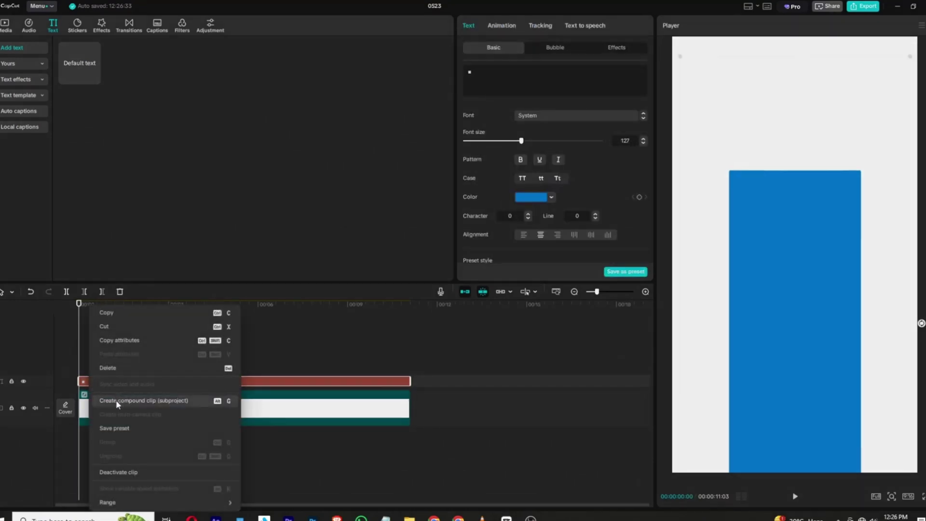
left_click(116, 400)
left_click(500, 28)
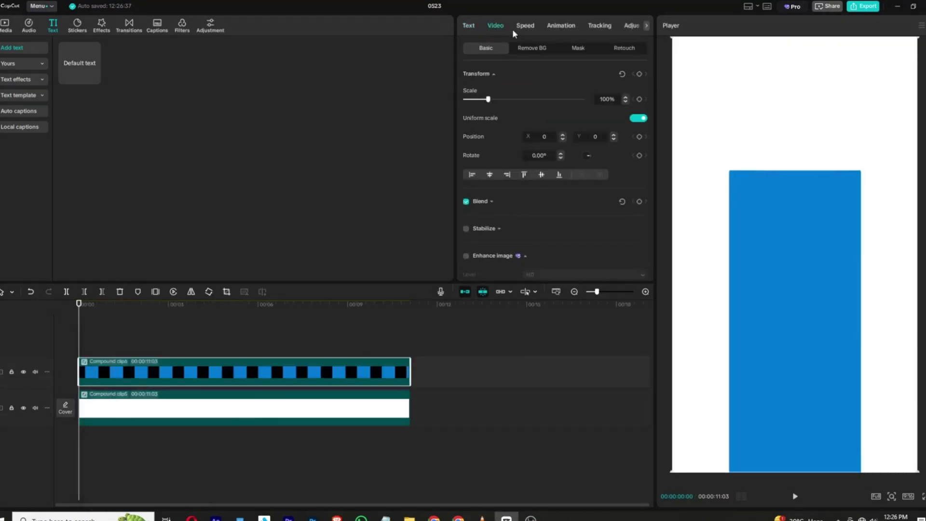
left_click(569, 48)
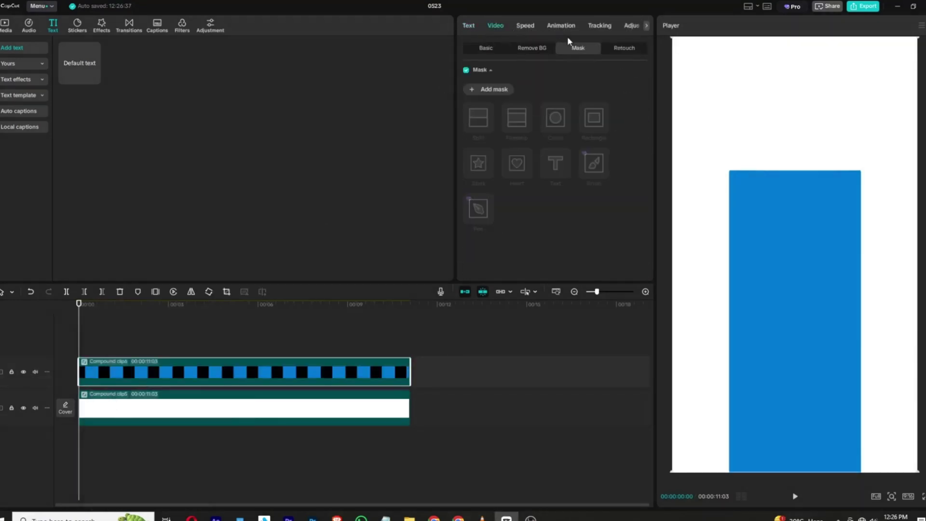
left_click(496, 90)
left_click(487, 126)
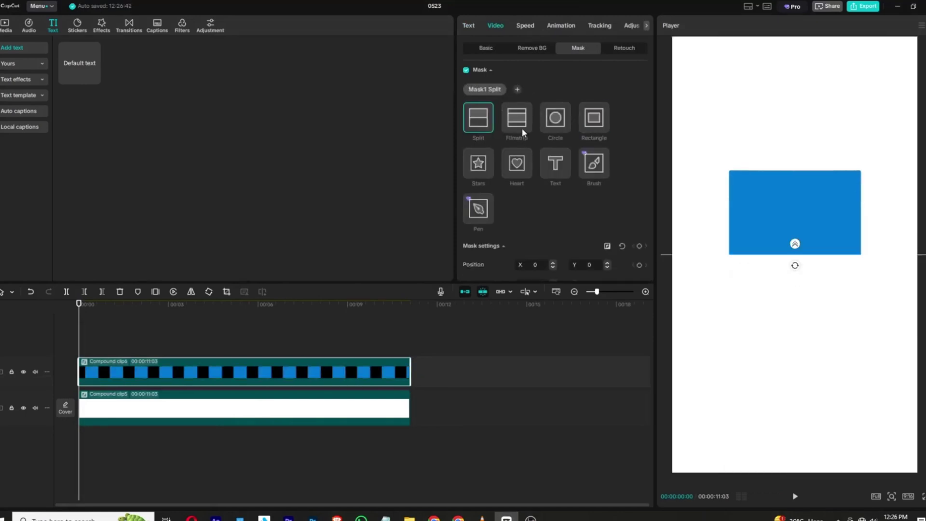
left_click(522, 129)
Step: Rotate the mask vertical, keyframe it, and narrow it to nothing at the start
left_click_drag(796, 322, 871, 254)
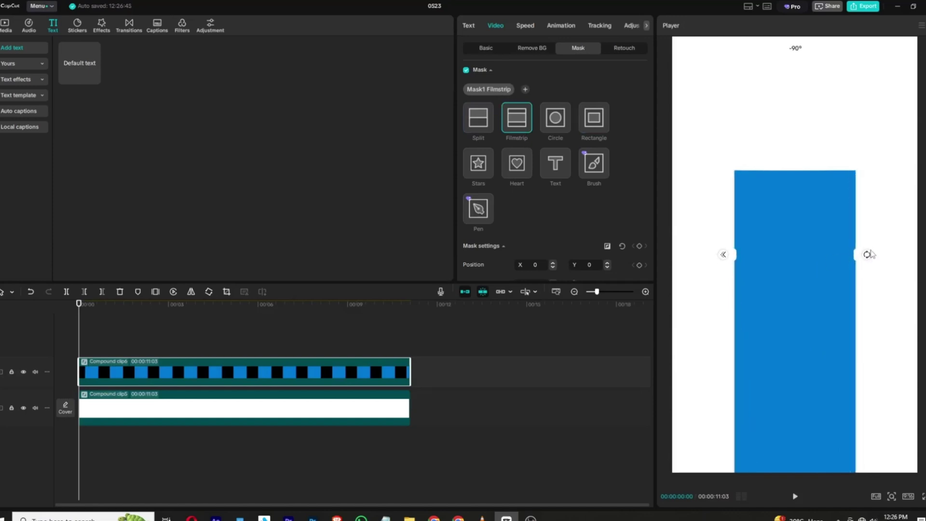
left_click(639, 247)
left_click_drag(857, 258, 796, 263)
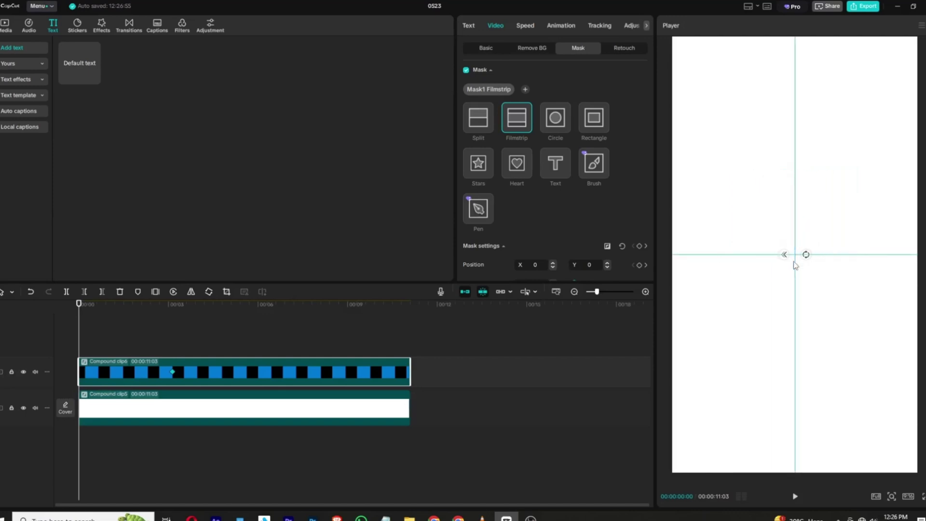
key("space")
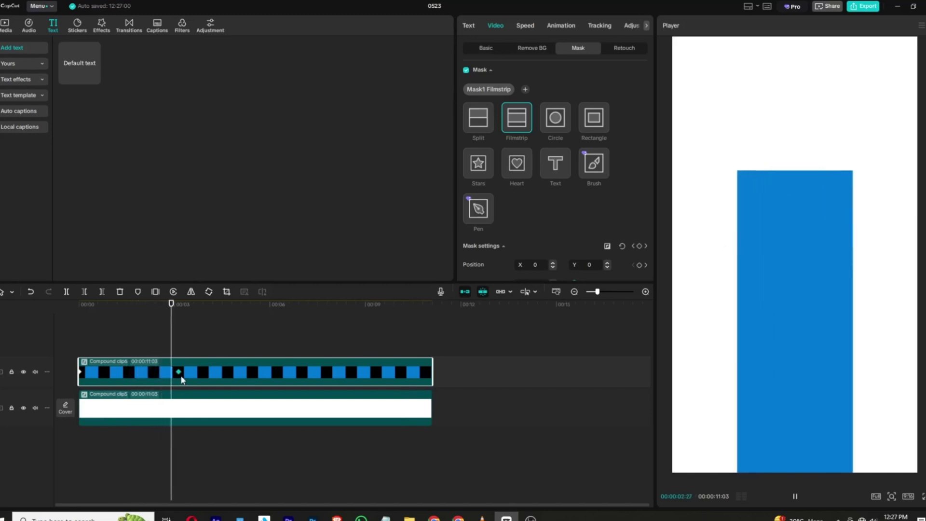
key("space")
Step: Apply a Cubic Out ease to the mask keyframe and shift the end keyframe slightly earlier
right_click(178, 372)
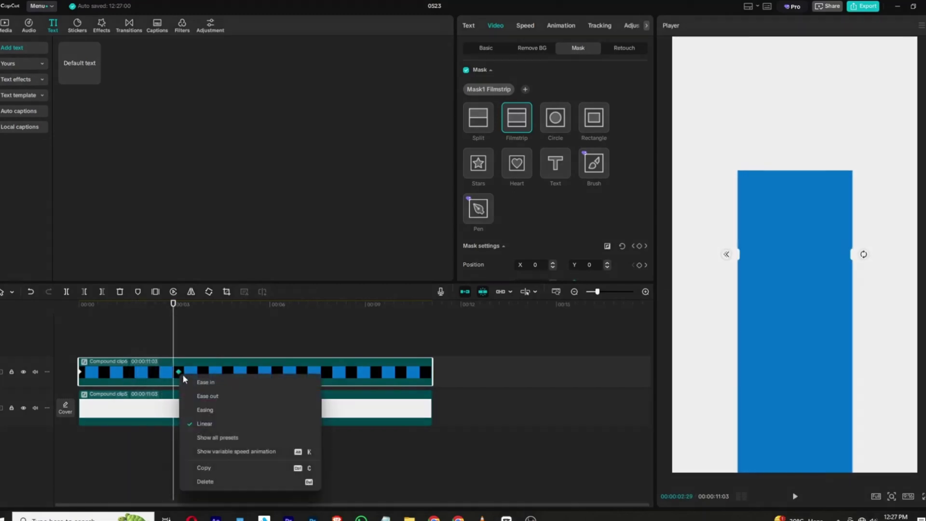
left_click(221, 438)
left_click(298, 432)
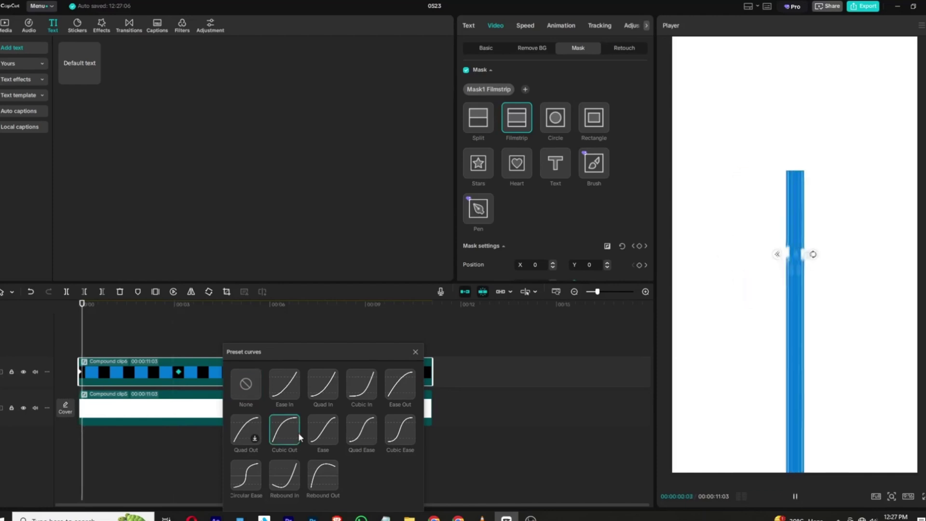
left_click(415, 351)
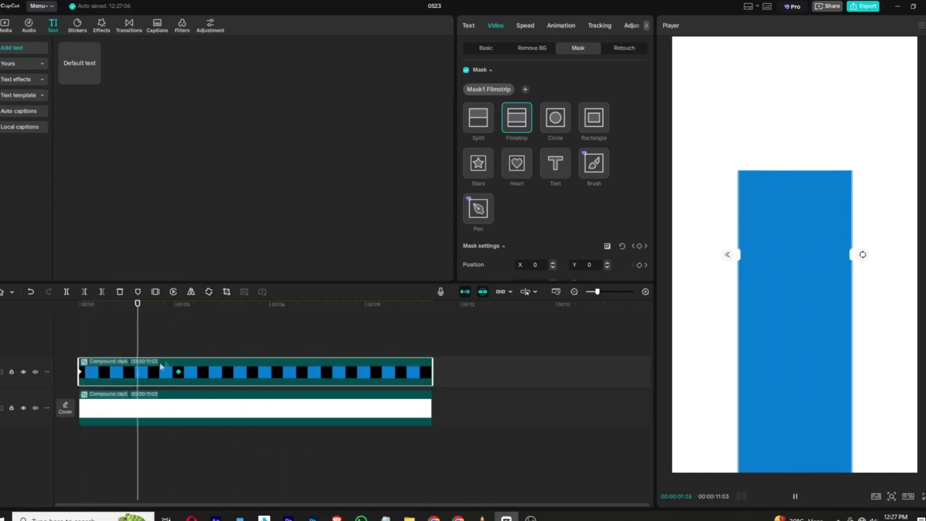
left_click(185, 358)
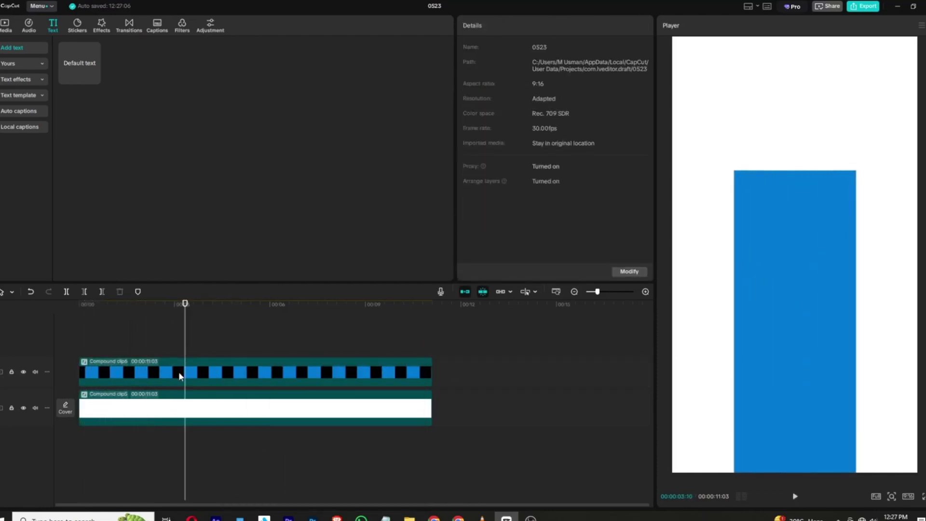
left_click(179, 372)
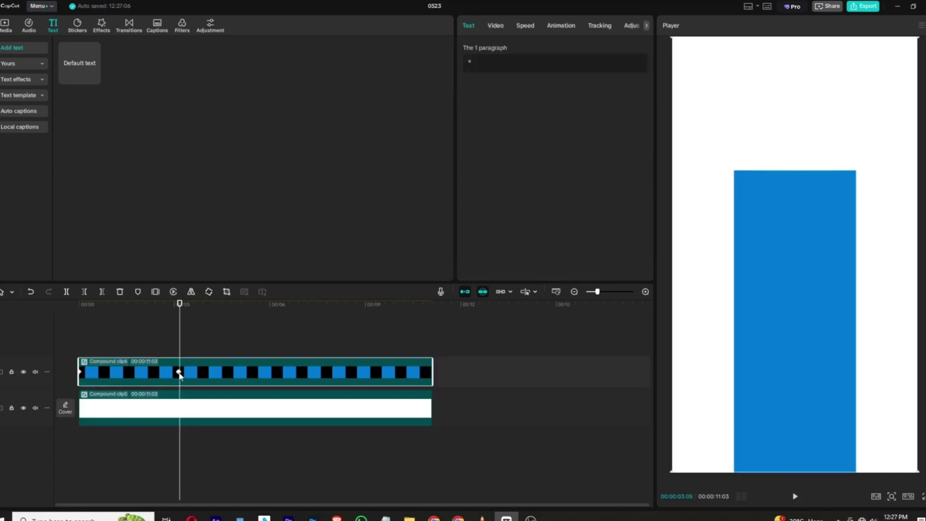
left_click_drag(179, 372, 148, 374)
Step: Replay the blue bar's widening animation from the start
left_click_drag(93, 303, 56, 305)
key("space")
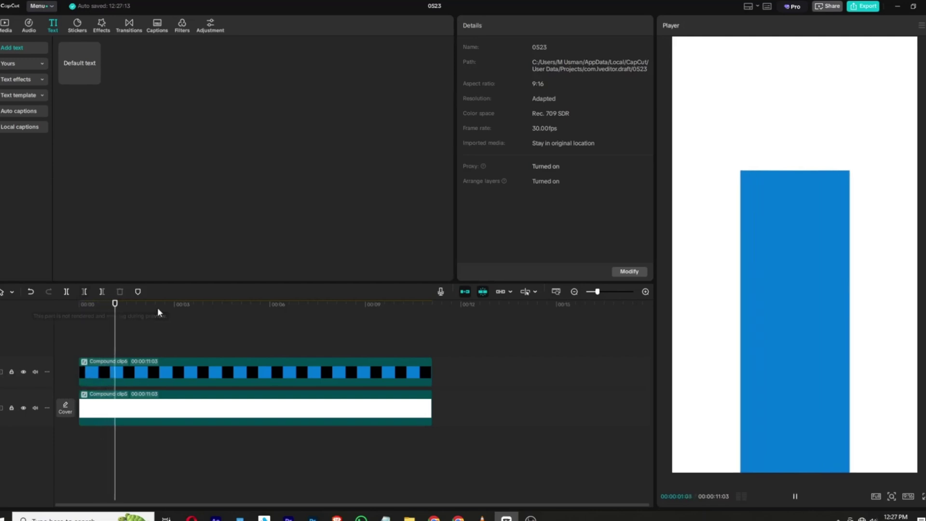
key("space")
Step: Place channels4_profile.jpg on its own track above the compound clips
left_click(9, 22)
left_click_drag(150, 92, 80, 344)
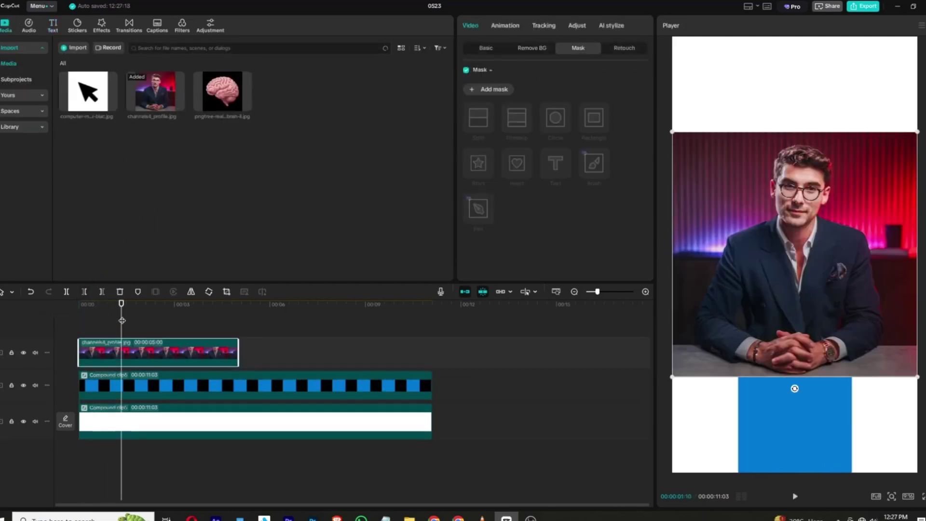
left_click_drag(121, 320, 86, 320)
Step: Auto-remove the photo's background and scale the cutout to 123% at Y position -845
left_click(527, 50)
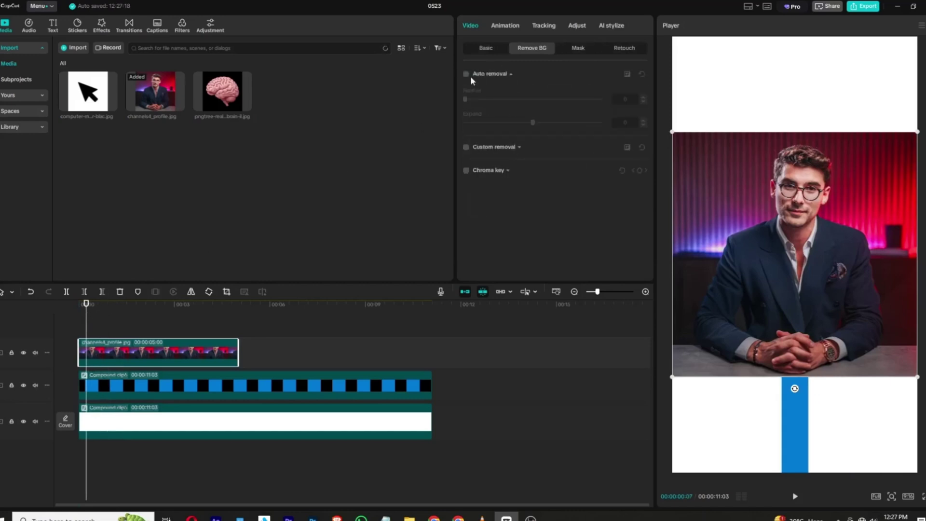
left_click(465, 74)
left_click_drag(760, 223, 766, 323)
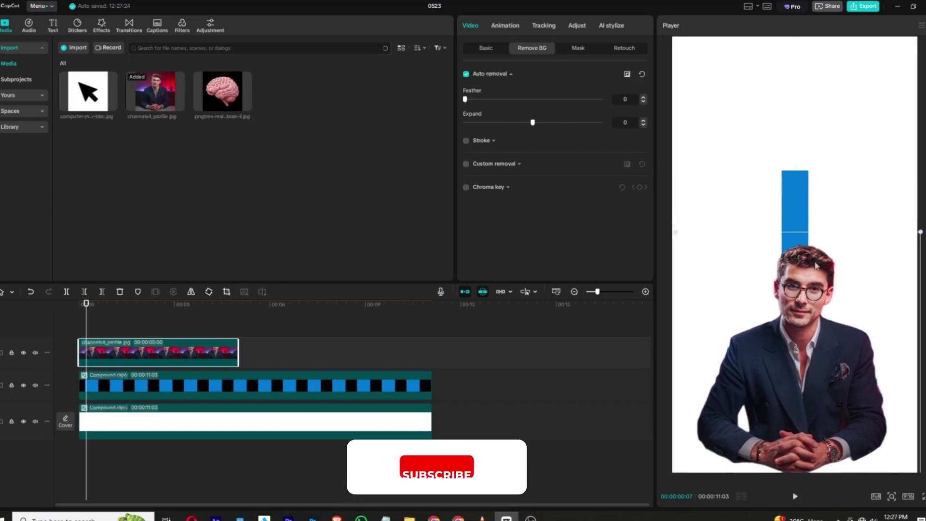
left_click_drag(919, 231, 925, 226)
left_click_drag(766, 317, 785, 316)
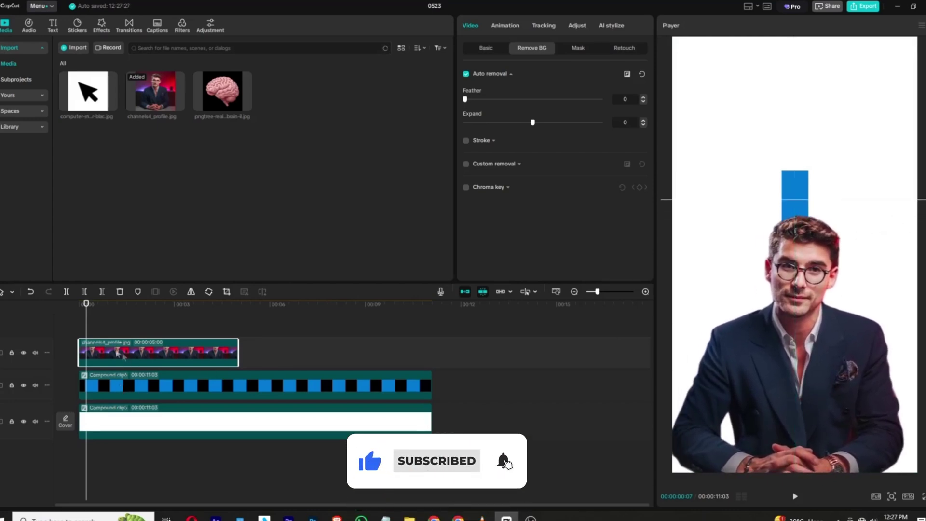
left_click_drag(86, 305, 75, 305)
Step: Keyframe the portrait's position and push it below the frame so it rises into place
left_click(486, 48)
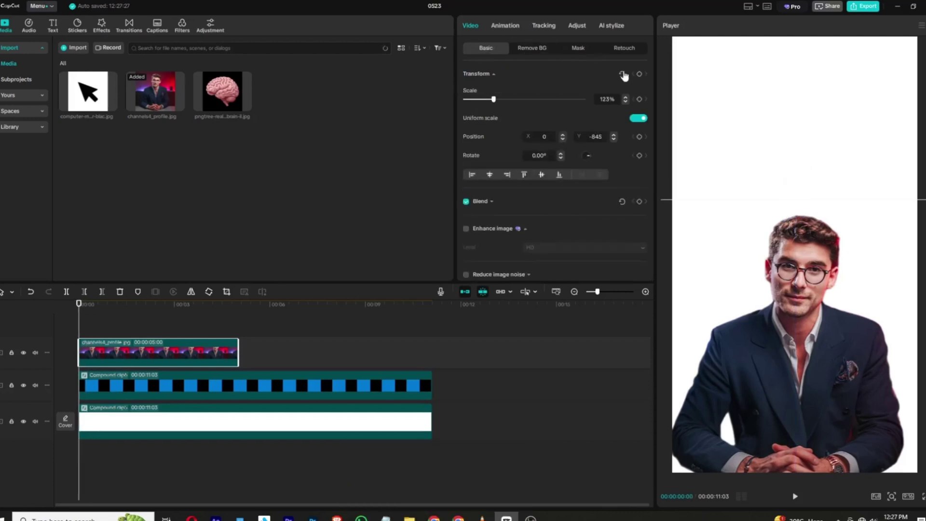
left_click(639, 74)
left_click_drag(794, 317, 823, 484)
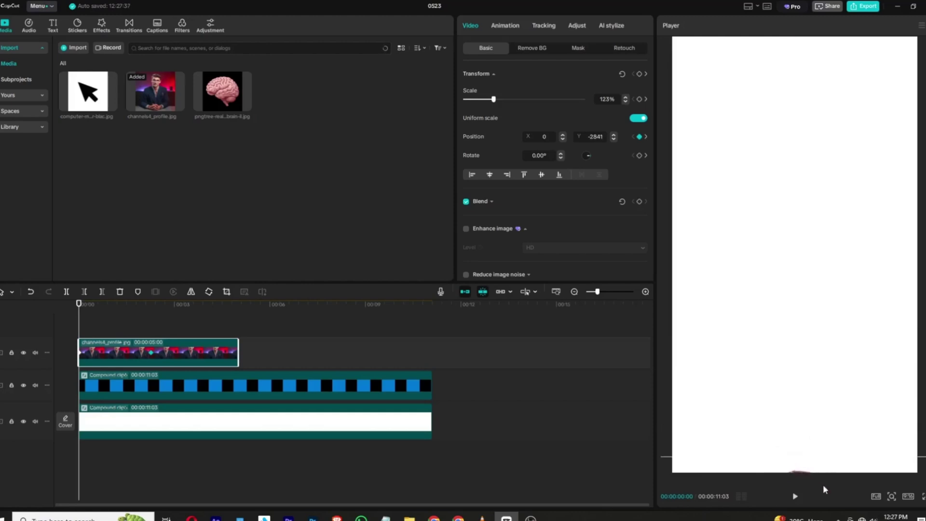
key("space")
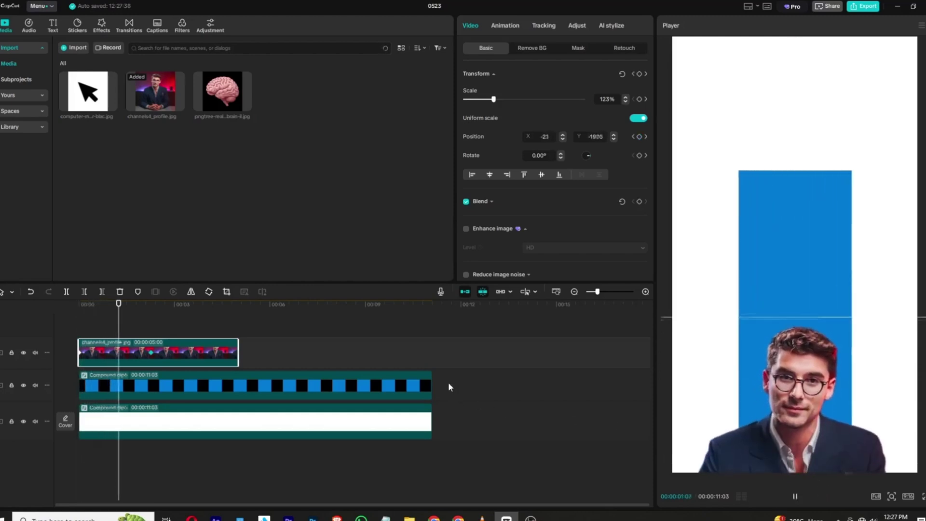
key("space")
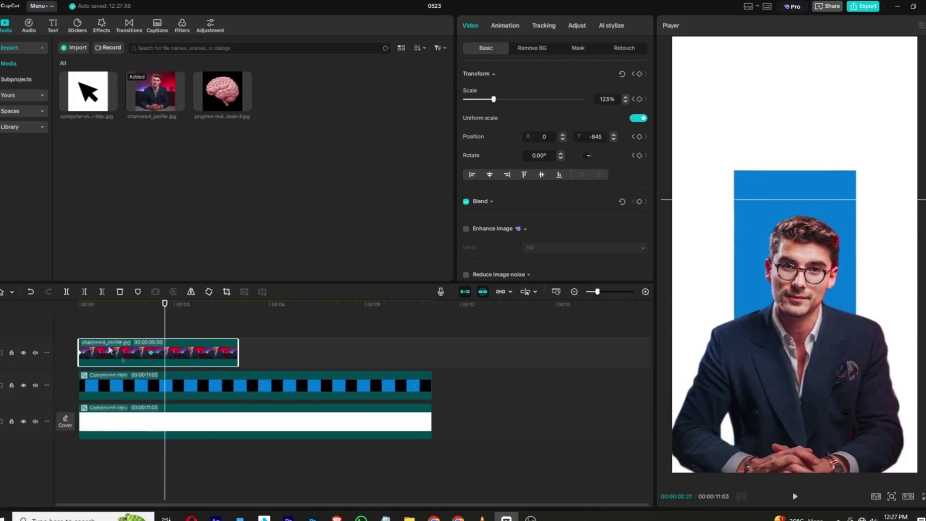
Step: Apply a Cubic Out ease to the portrait's rise keyframe
right_click(153, 356)
left_click(194, 418)
left_click(255, 429)
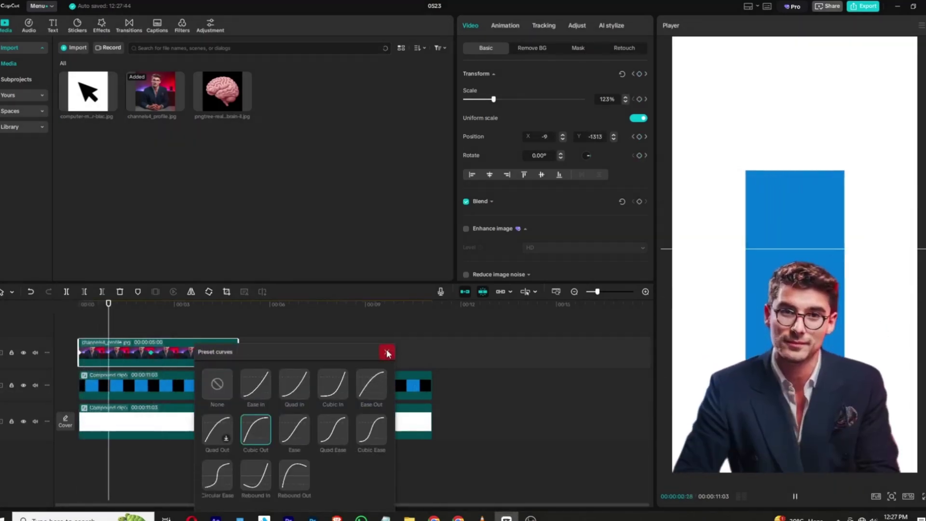
left_click(386, 351)
left_click(157, 320)
left_click_drag(152, 311, 42, 314)
scroll(100, 323, "up", 1)
scroll(101, 323, "up", 2)
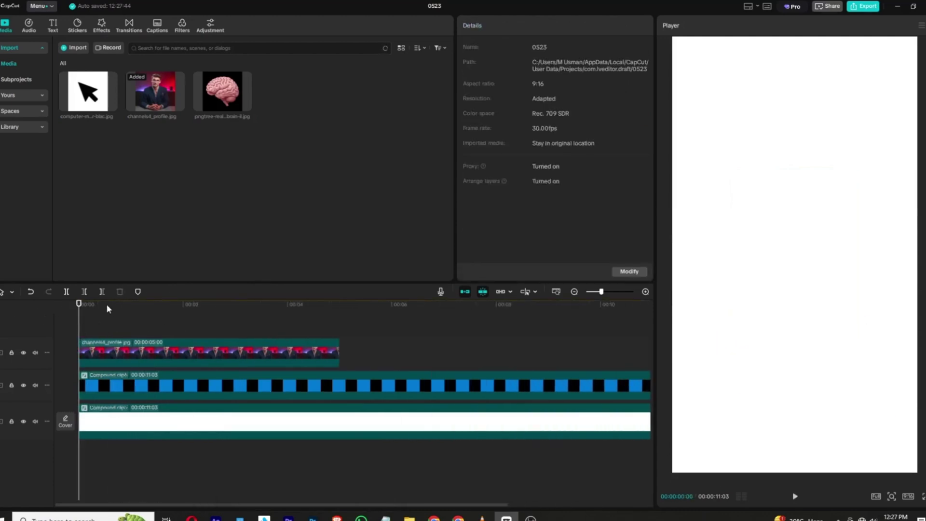
Step: Add a Default text clip and paste 'buisness owners' from the notes into it
left_click(53, 25)
left_click_drag(79, 62, 114, 343)
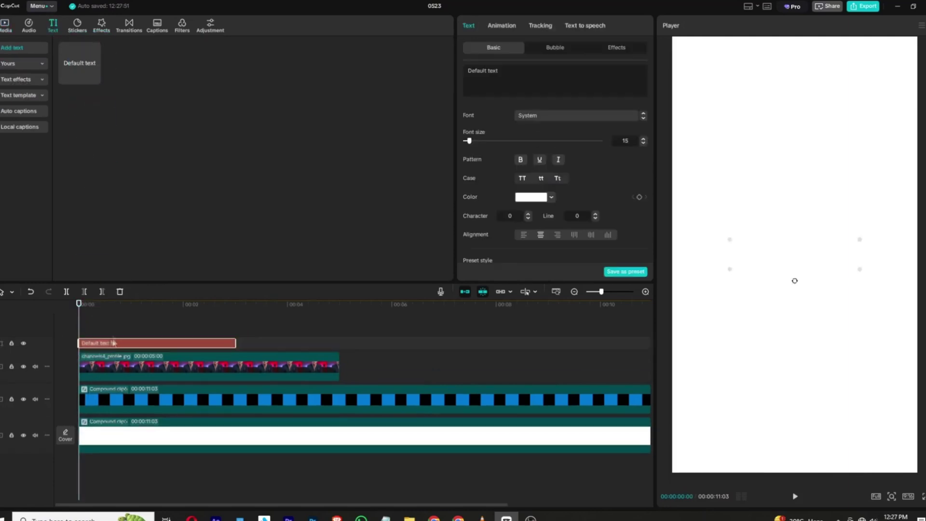
left_click(386, 518)
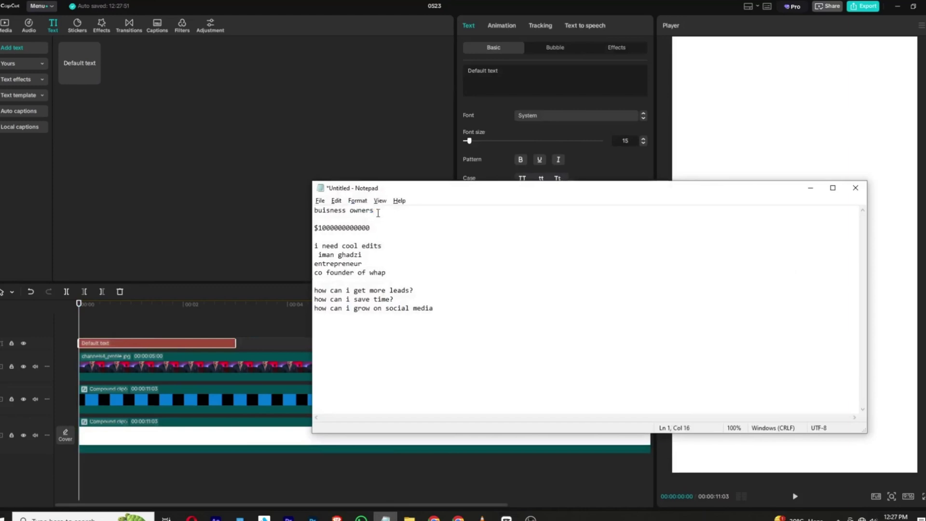
left_click_drag(378, 212, 309, 208)
key("ctrl+c")
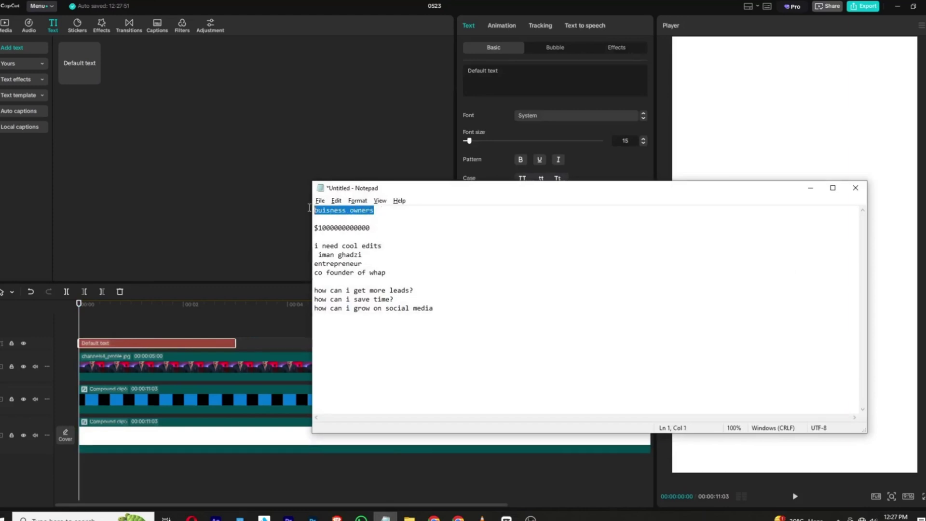
left_click(345, 171)
left_click(493, 86)
key("ctrl+a")
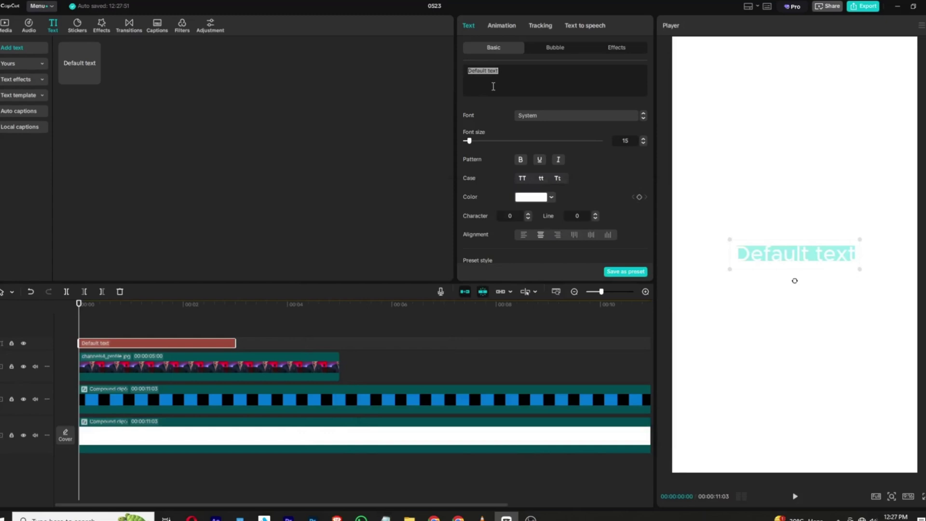
key("ctrl+v")
Step: Colour the headline blue and set its font to Bebas Regular
left_click(551, 197)
left_click(602, 210)
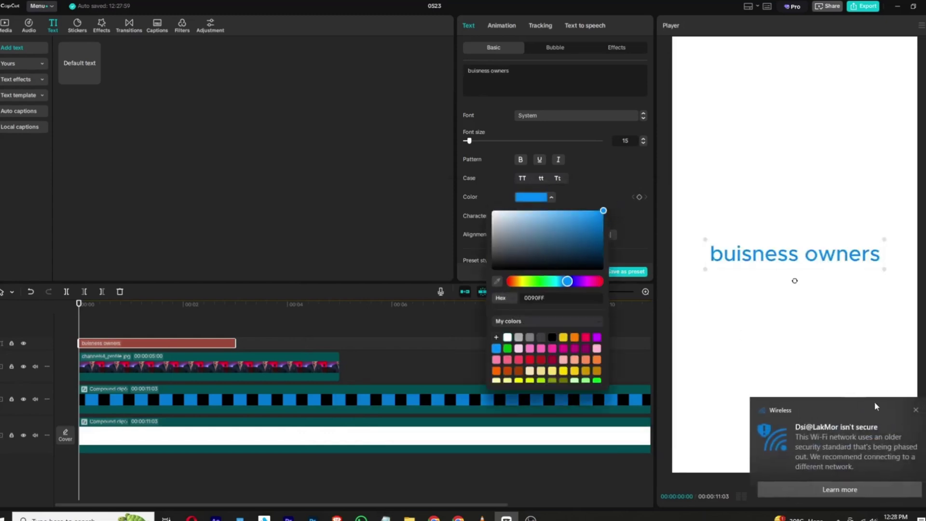
left_click(916, 410)
left_click(553, 112)
left_click(554, 114)
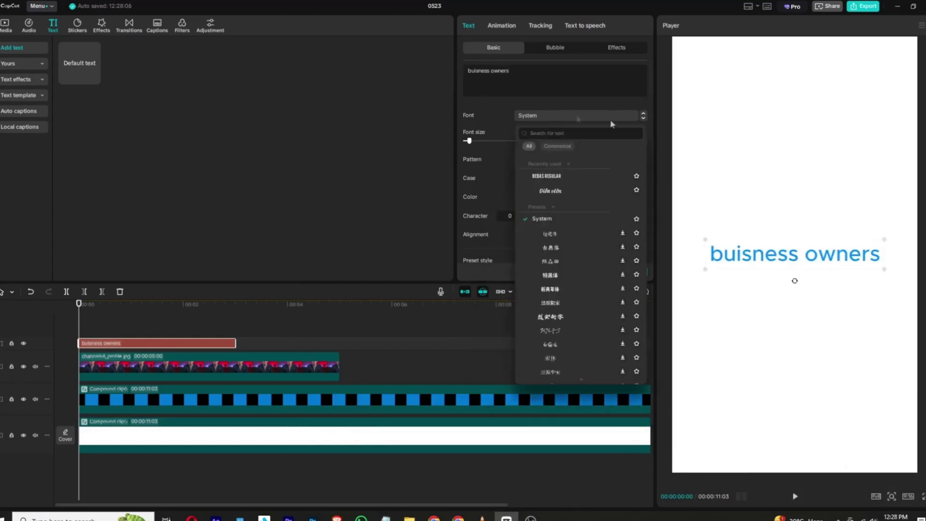
left_click(558, 174)
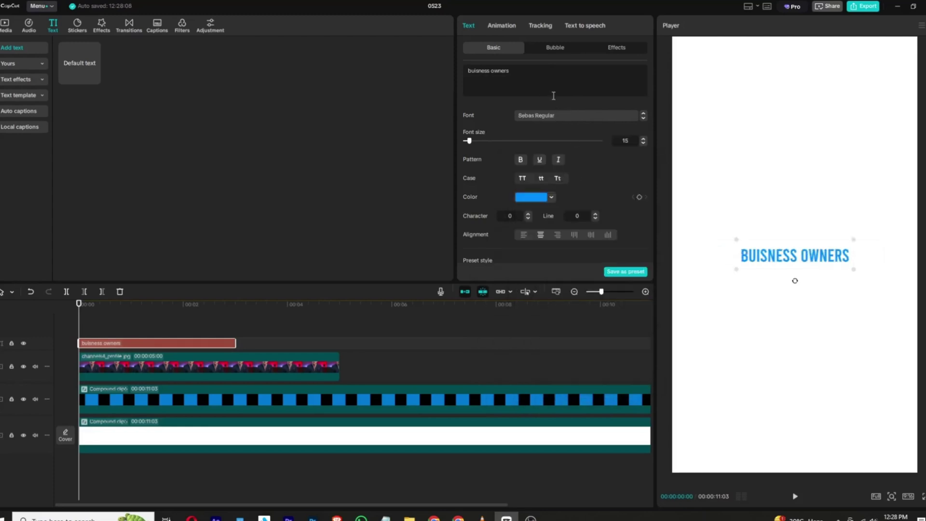
Step: Set the headline to font size 30 and move it near the top of the frame
left_click_drag(471, 140, 477, 140)
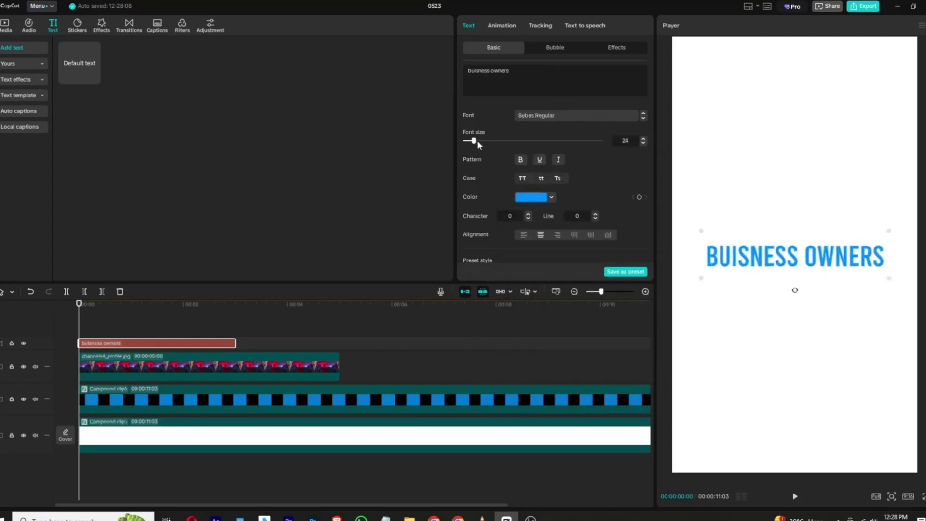
left_click(122, 305)
left_click(127, 311)
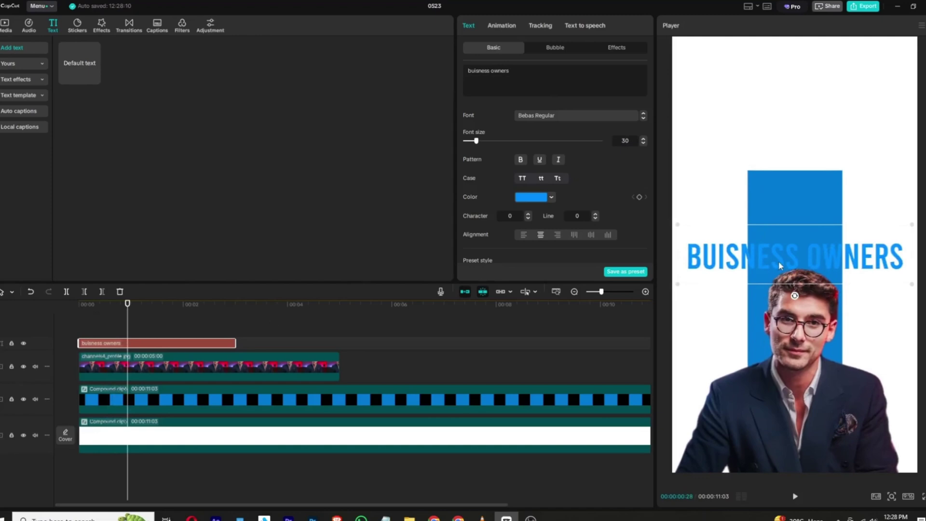
left_click_drag(778, 261, 781, 121)
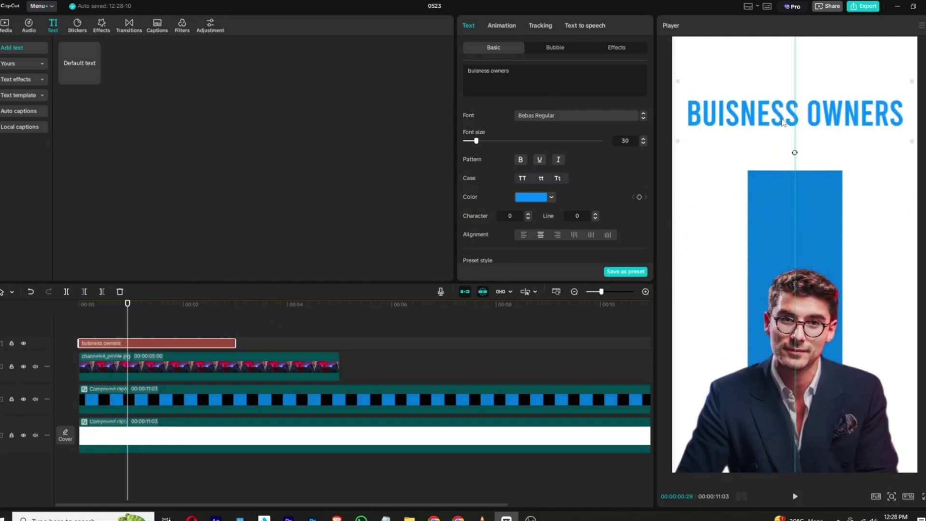
Step: Lengthen the headline clip and add a shadow with lowered opacity
left_click_drag(236, 344, 339, 343)
scroll(572, 151, "down", 10)
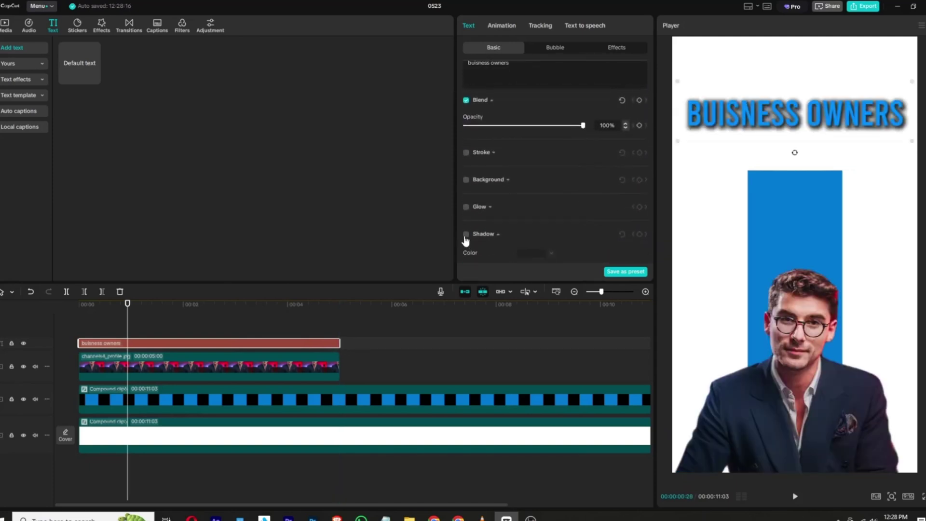
left_click(466, 235)
scroll(497, 213, "down", 2)
mouse_move(498, 241)
left_mouse_down()
mouse_move(481, 240)
mouse_move(523, 261)
mouse_move(490, 261)
mouse_move(494, 241)
left_mouse_up()
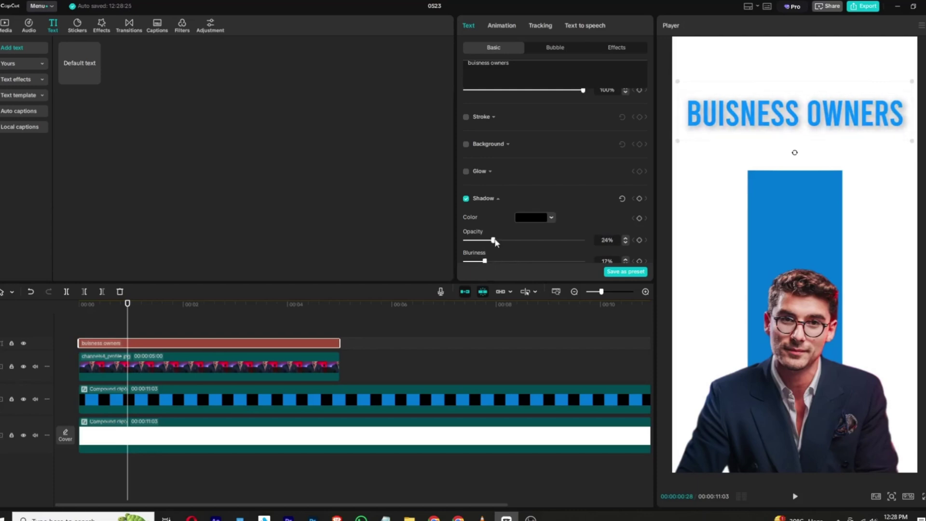
scroll(520, 160, "up", 10)
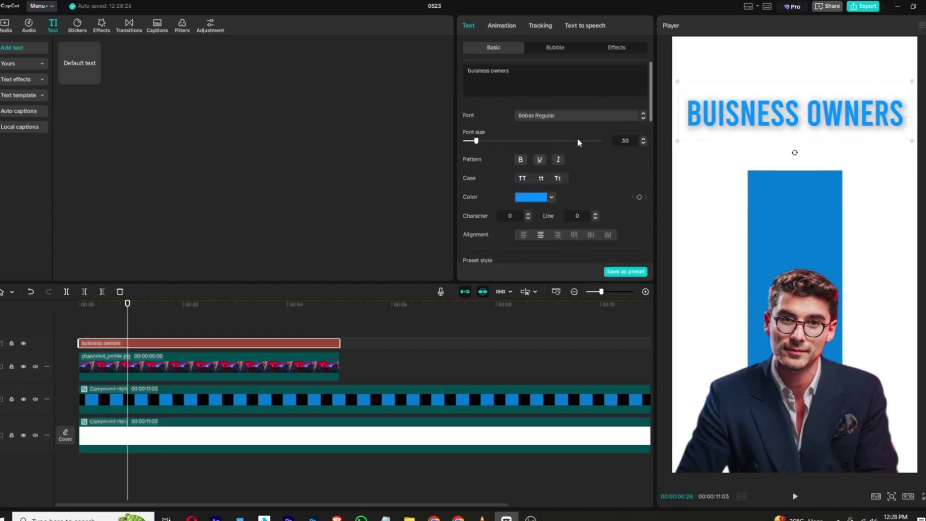
Step: Give the headline a 3.3-second Fade In and duplicate the clip onto a track above
left_click(505, 25)
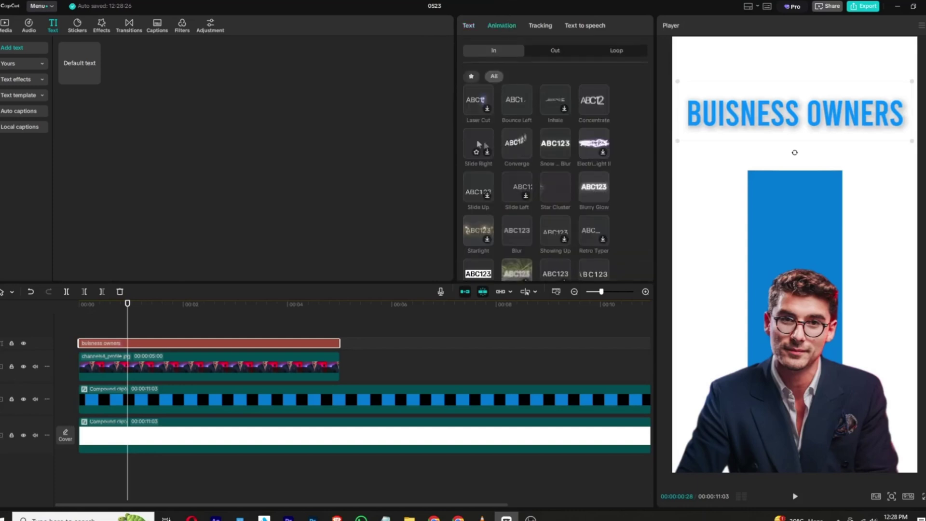
scroll(529, 132, "up", 5)
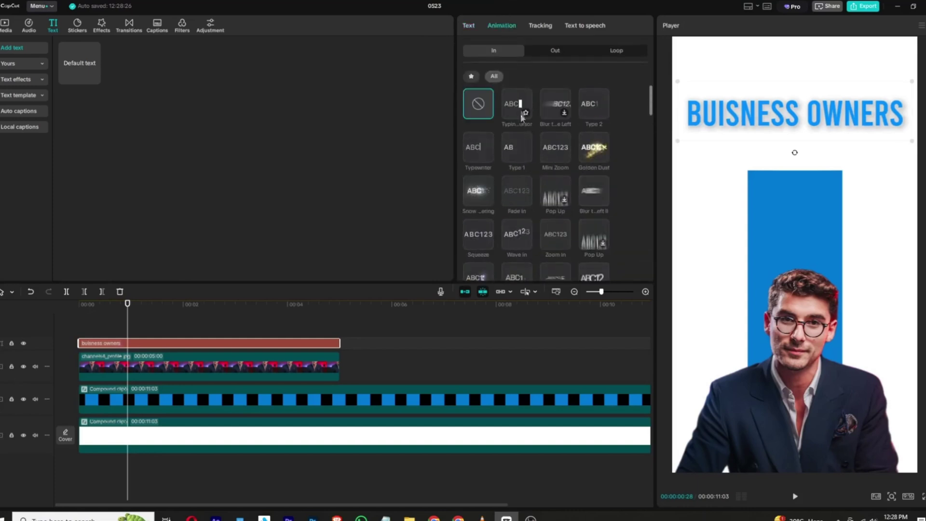
left_click(516, 185)
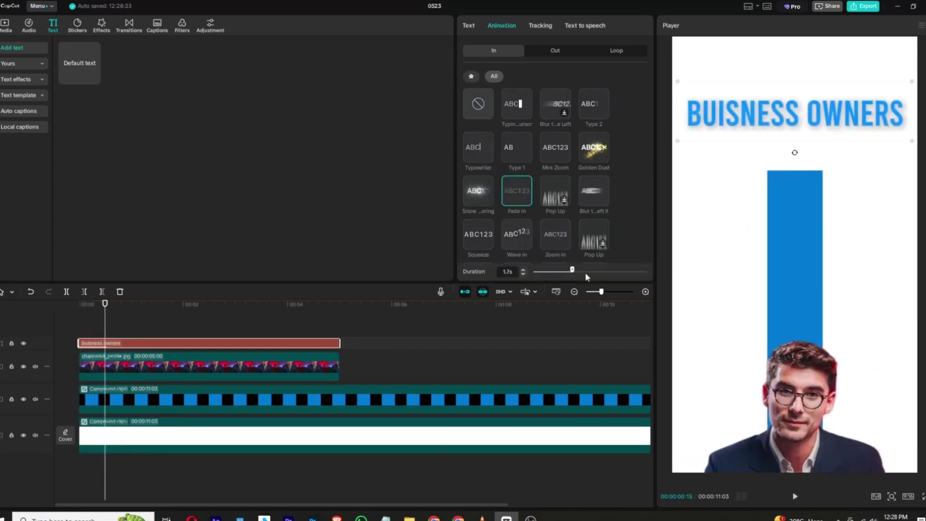
left_click_drag(585, 272, 608, 271)
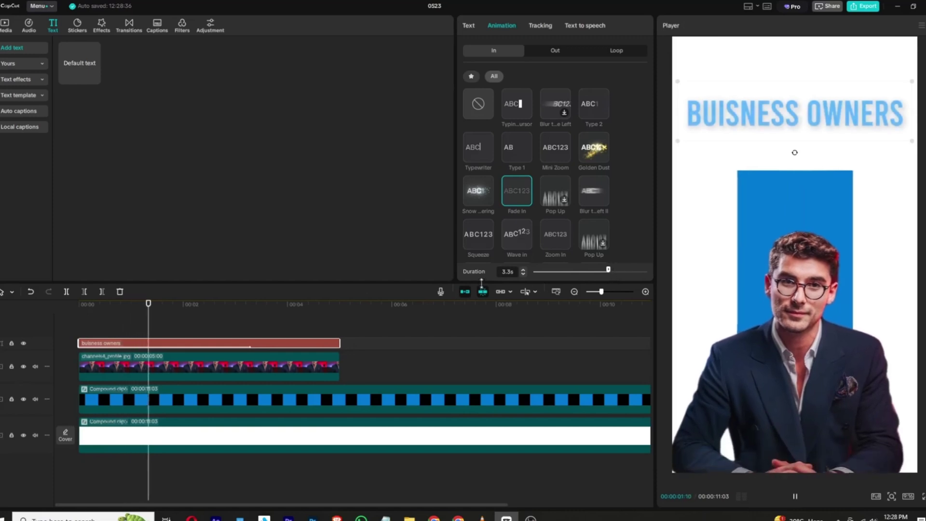
key("space")
left_click_drag(69, 66, 79, 114)
left_click_drag(124, 346, 129, 336)
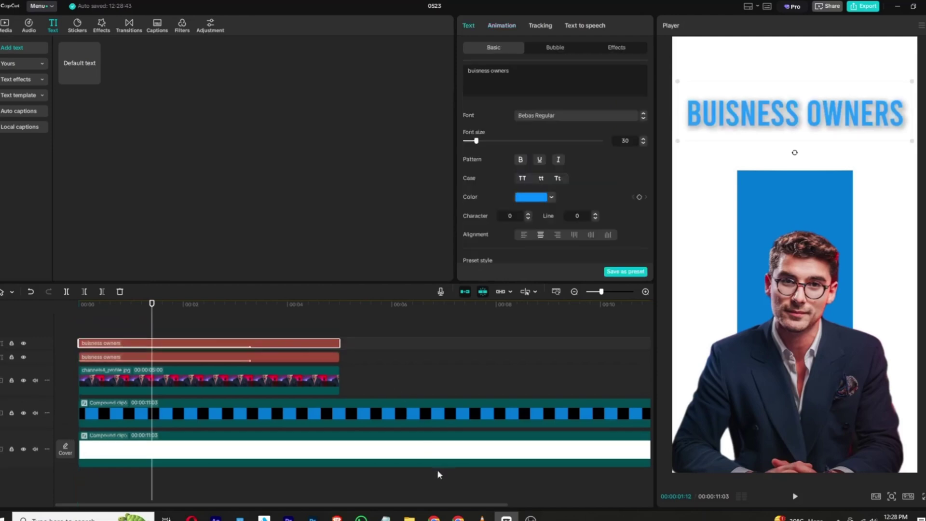
left_click(385, 518)
double_click(362, 227)
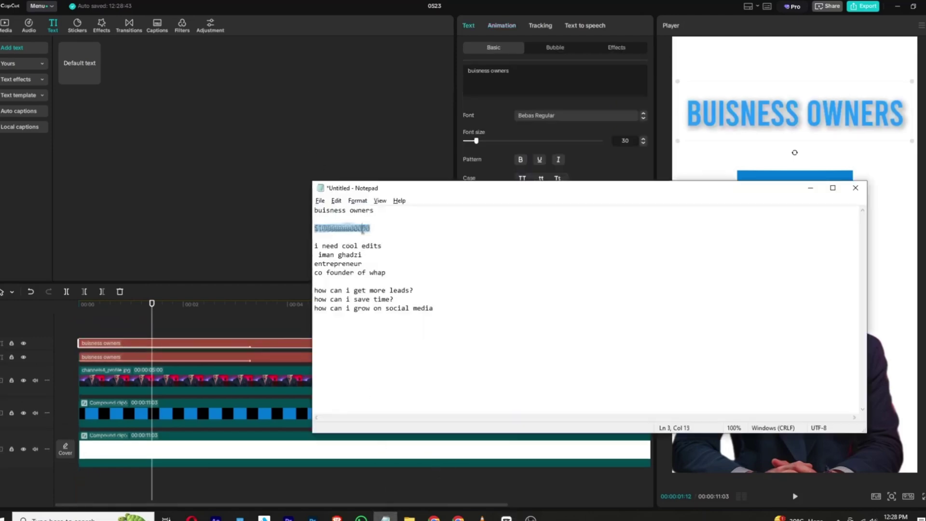
double_click(363, 228)
left_click(363, 228)
double_click(363, 228)
key("ctrl+c")
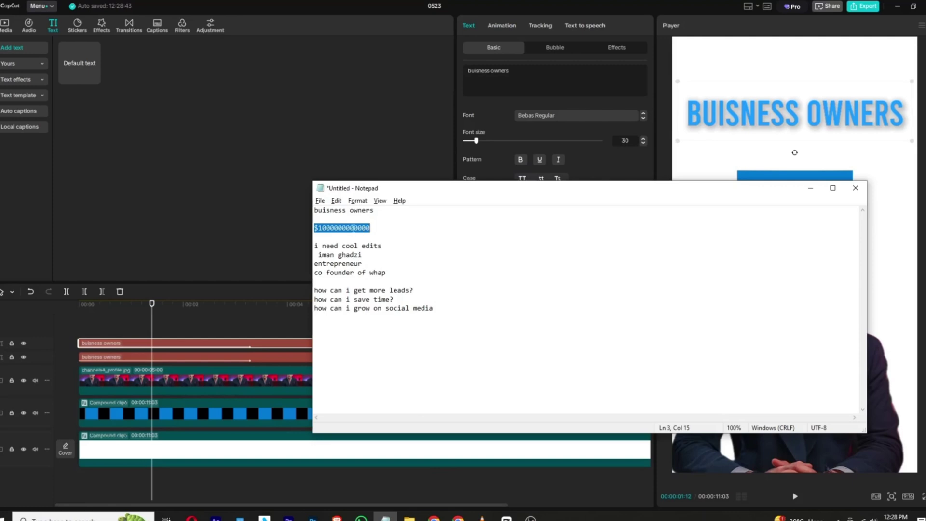
left_click(257, 201)
left_click_drag(134, 316, 106, 313)
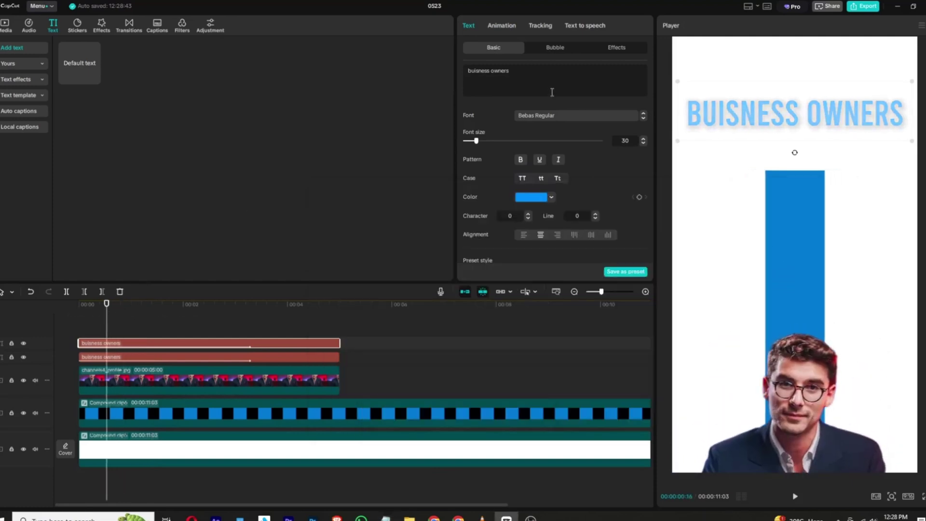
triple_click(549, 88)
key("ctrl+v")
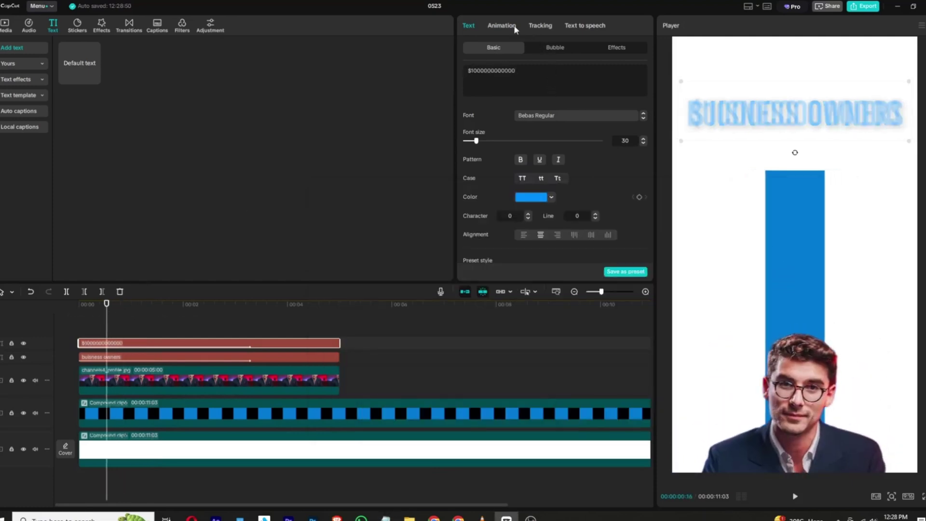
left_click(515, 25)
left_click(475, 77)
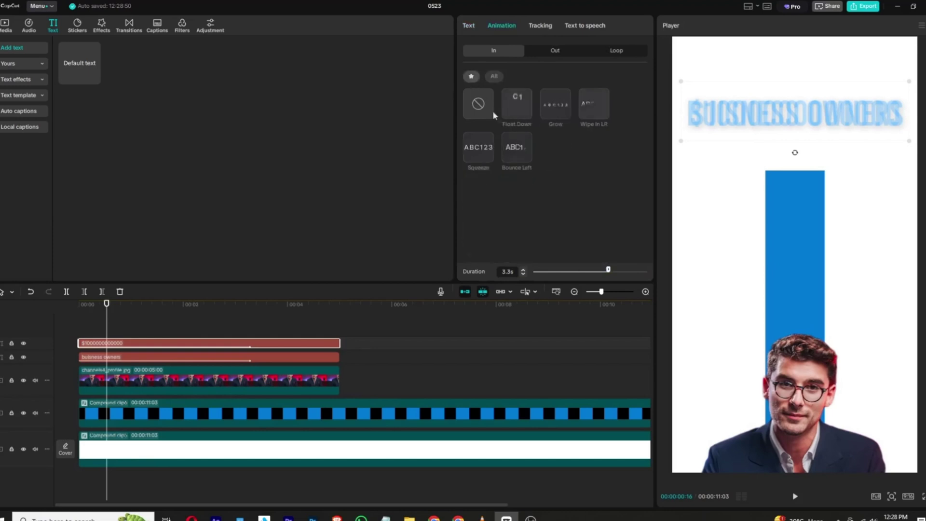
left_click(517, 146)
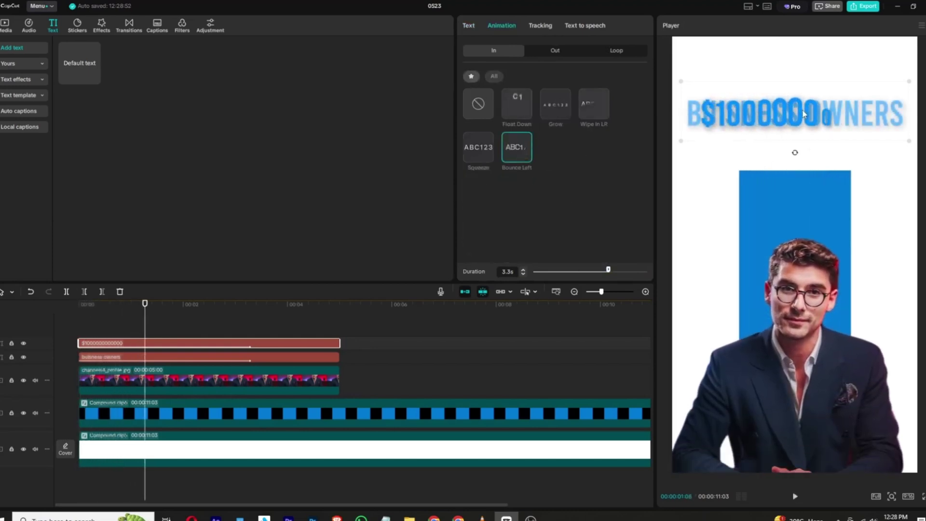
left_click(469, 29)
left_click(532, 197)
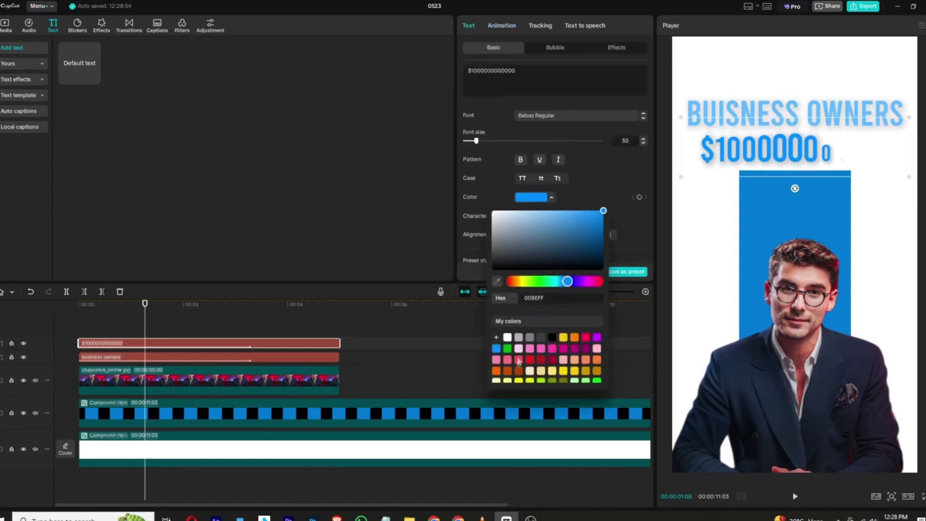
left_click(574, 338)
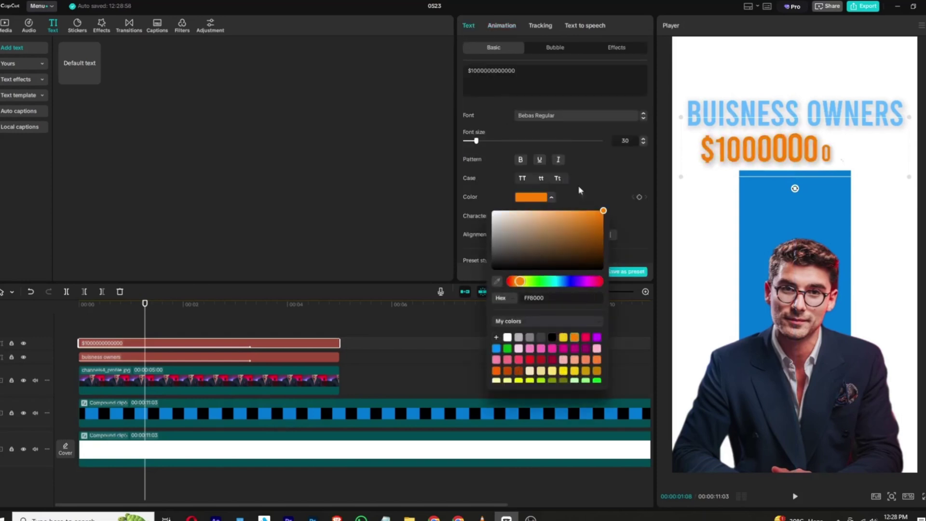
left_click(602, 169)
key("space")
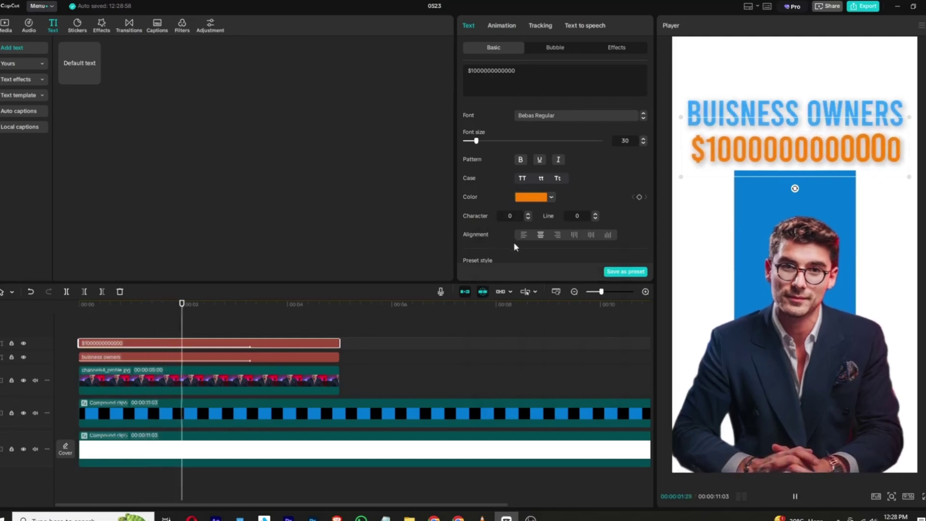
key("space")
left_click(116, 315)
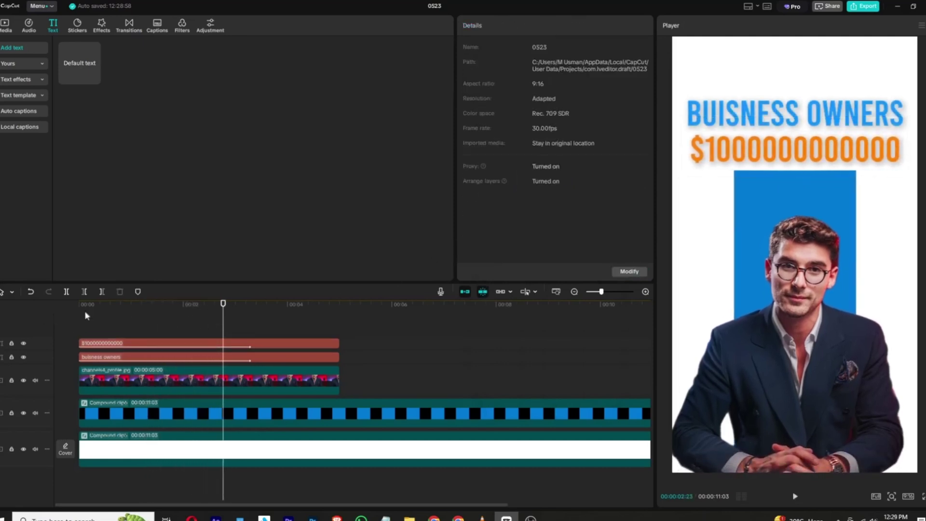
left_click(81, 310)
key("space")
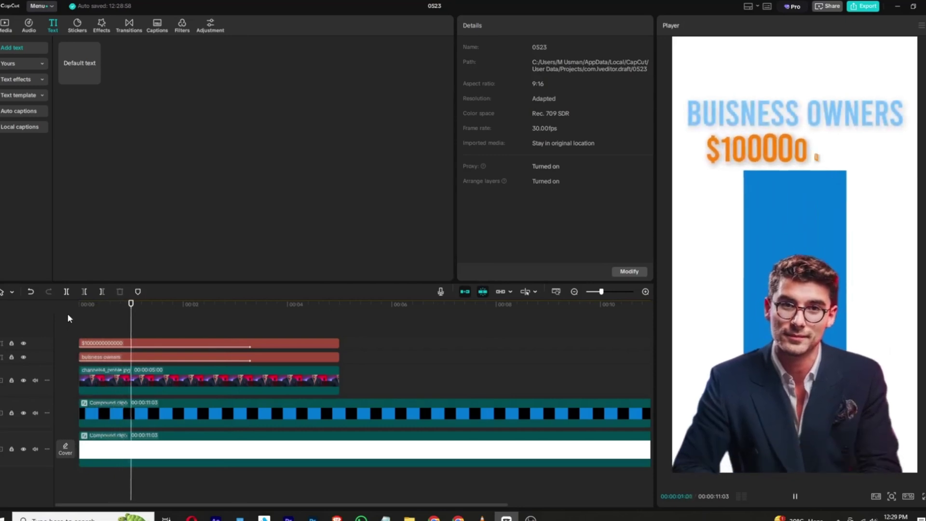
key("space")
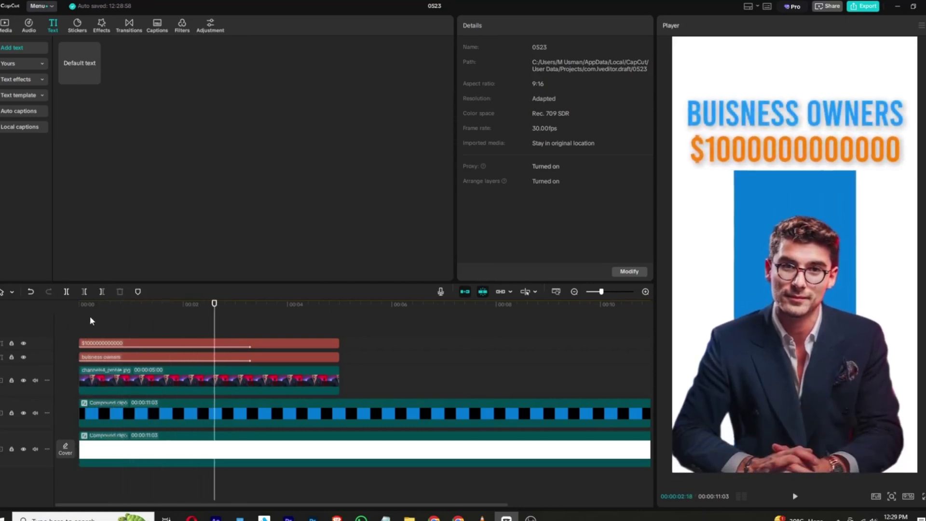
scroll(173, 316, "down", 1)
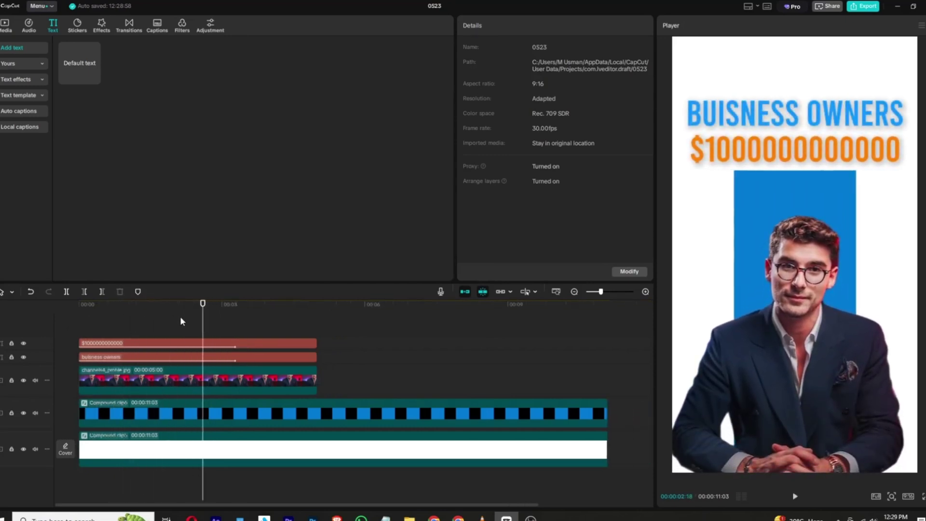
scroll(184, 317, "up", 1)
scroll(190, 323, "down", 2)
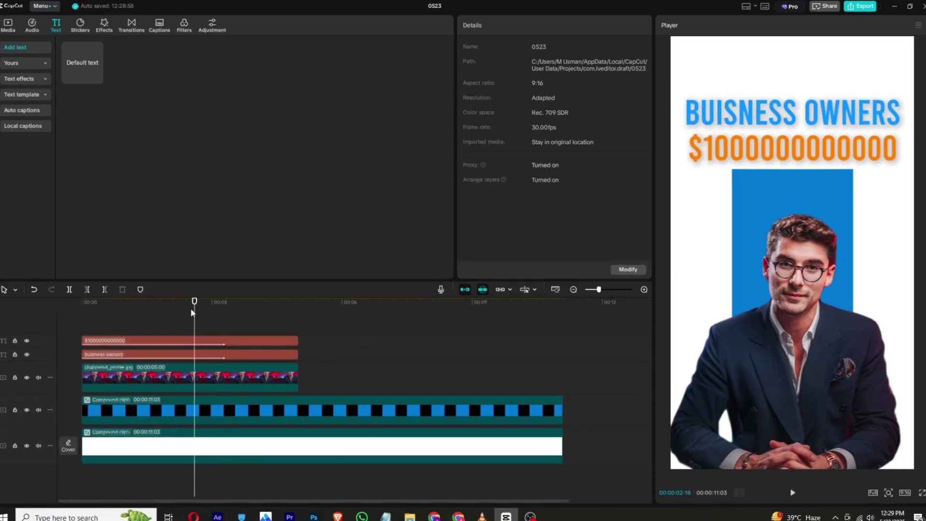
left_click_drag(196, 312, 240, 331)
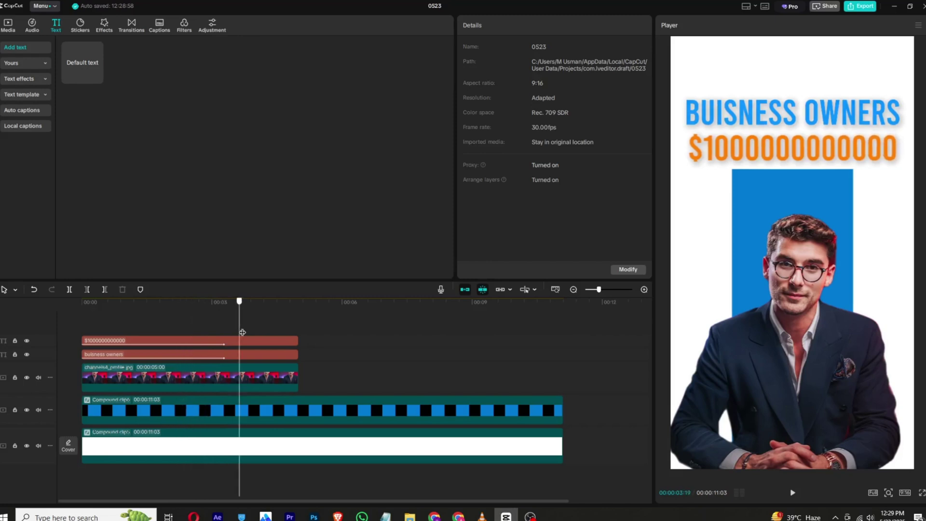
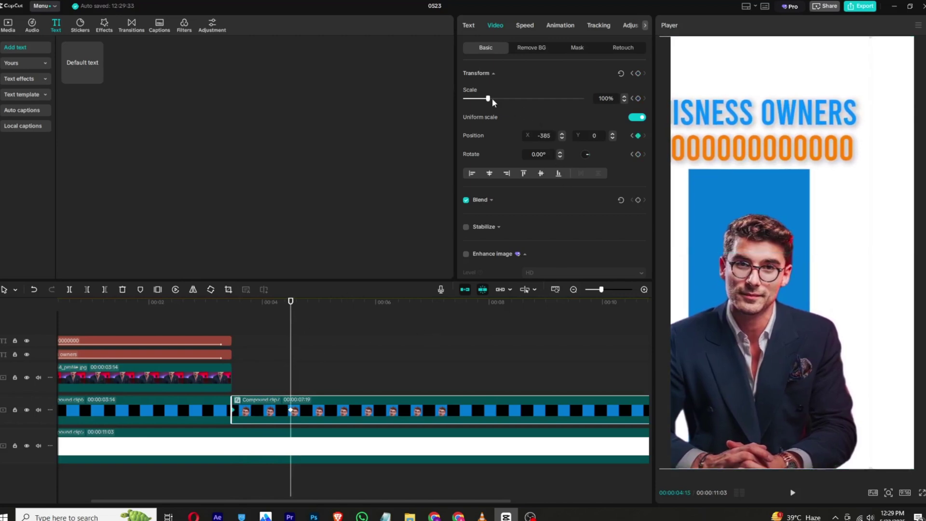
Step: Scale the portrait to 143%, shift it left, and ease that keyframe with Cubic Out
left_click_drag(488, 99, 510, 103)
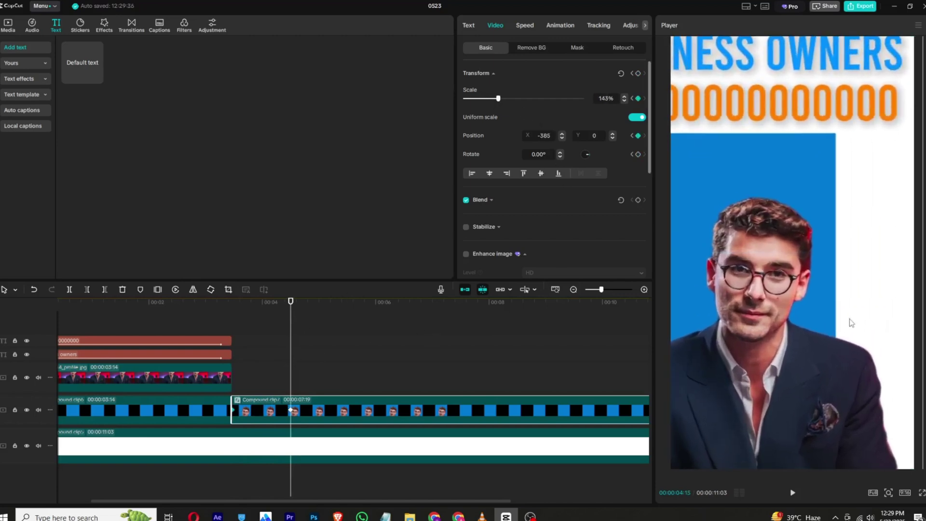
left_click_drag(851, 323, 820, 320)
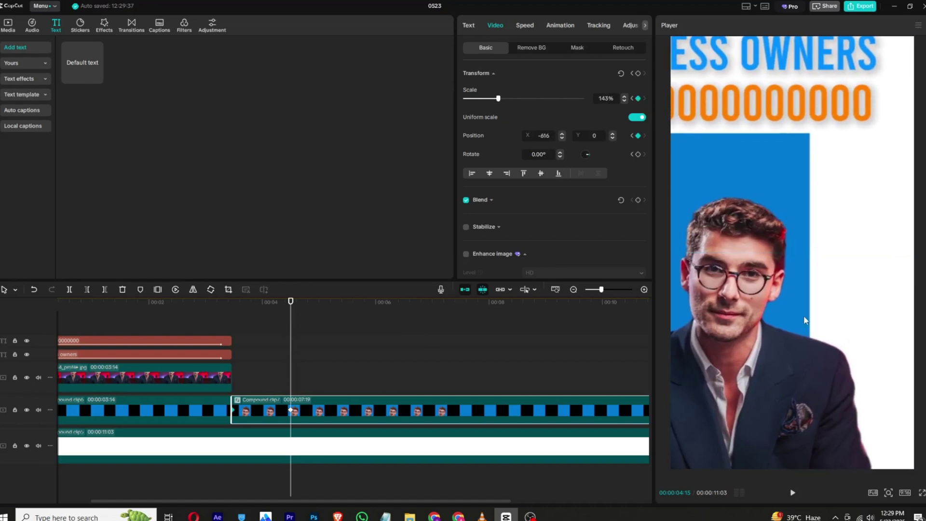
right_click(288, 412)
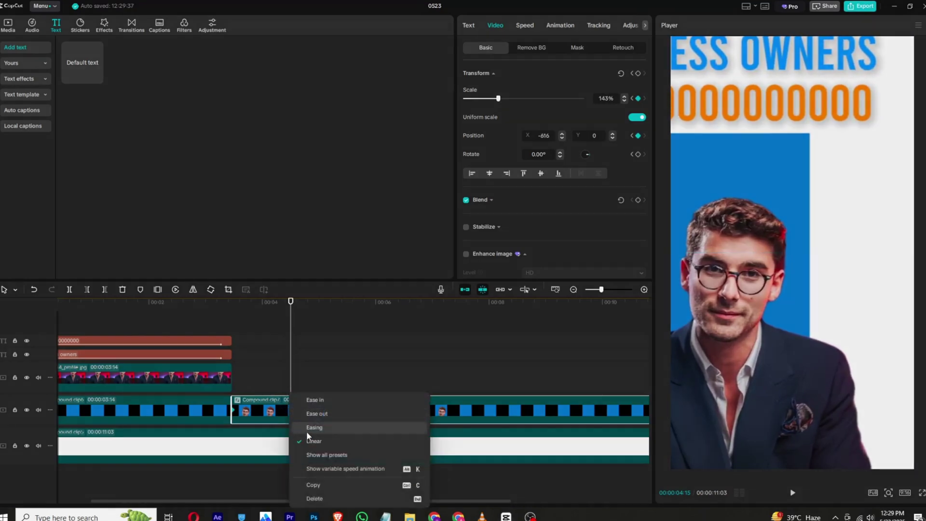
left_click(316, 456)
left_click(389, 429)
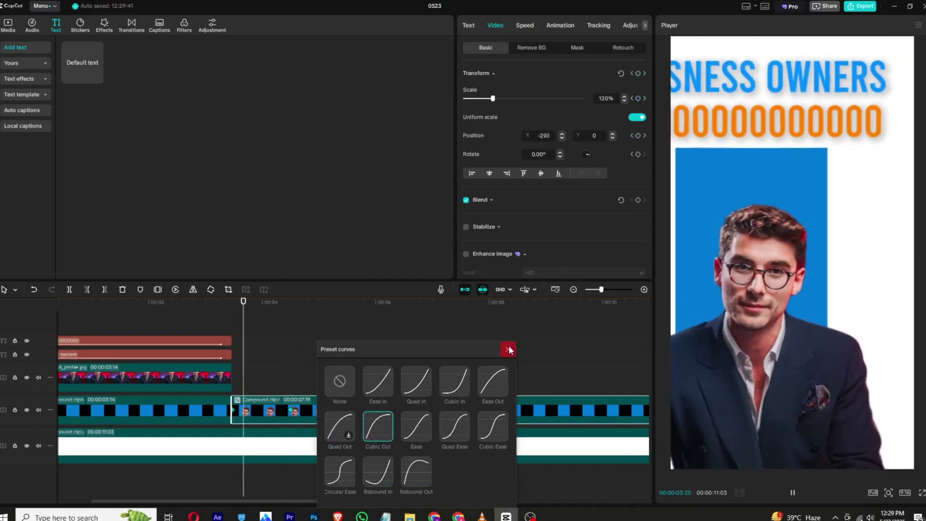
left_click(508, 348)
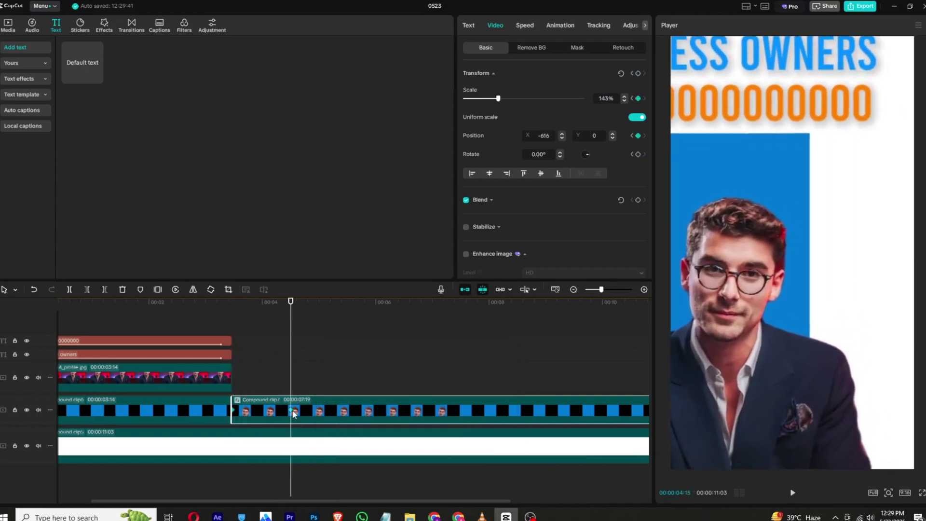
Step: Move the end keyframe later and play the push-in back from its start
left_click_drag(294, 413, 324, 414)
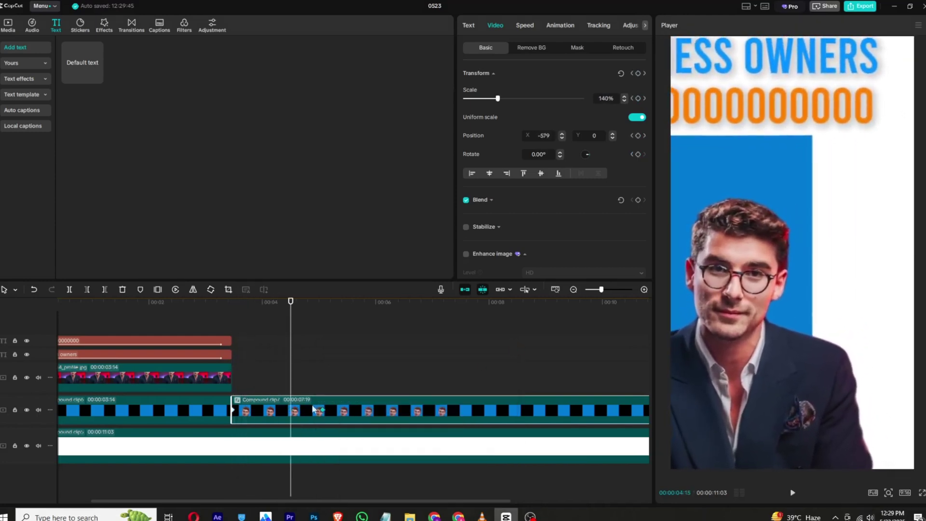
left_click(239, 316)
key("space")
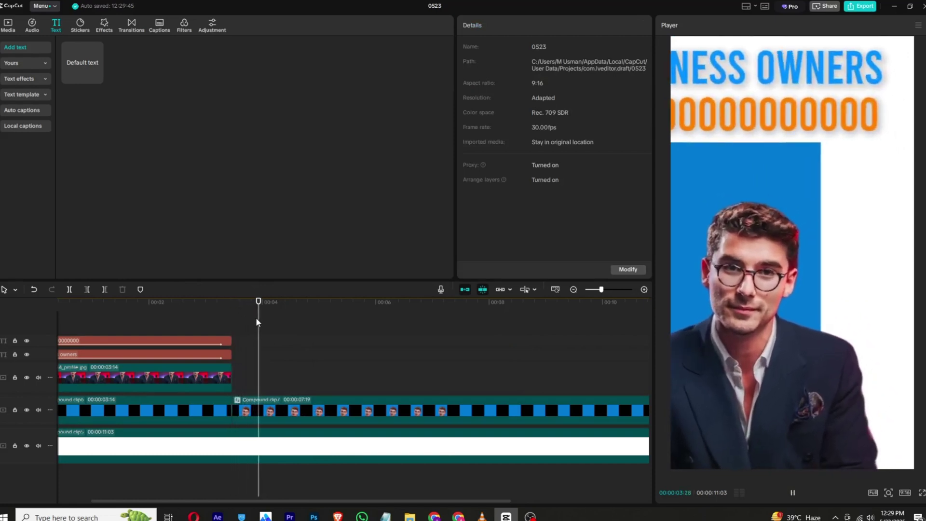
Step: Add a default text clip and paste the person's name from the Notepad notes into it
left_click(332, 403)
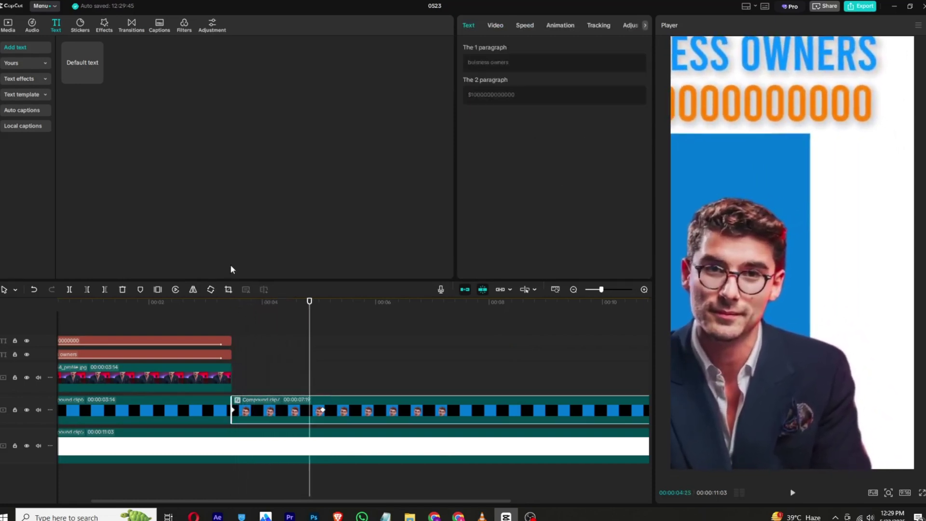
left_click_drag(96, 66, 314, 348)
left_click(386, 516)
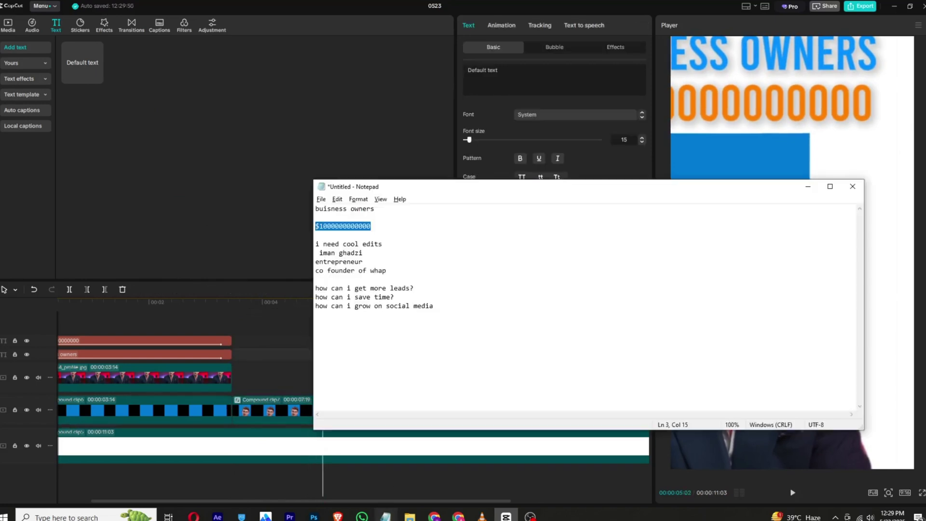
left_click_drag(367, 253, 316, 253)
key("ctrl+c")
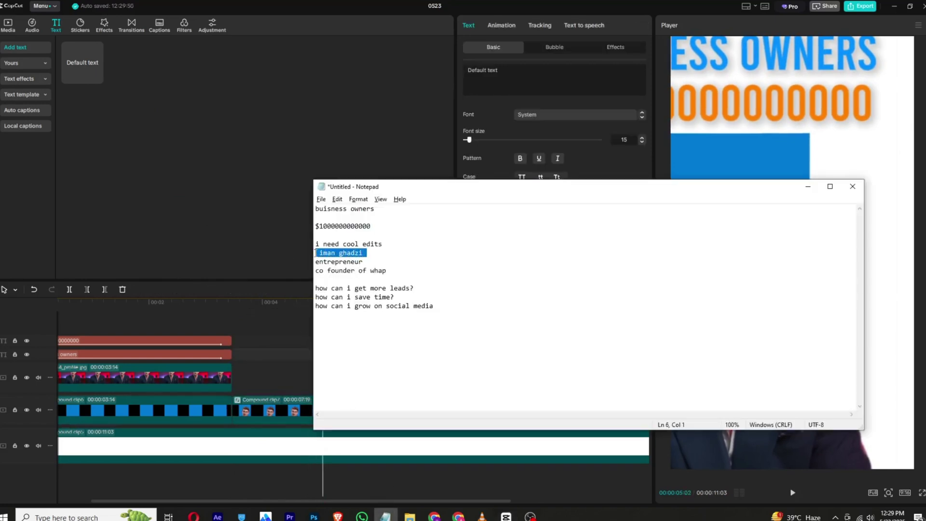
left_click(493, 91)
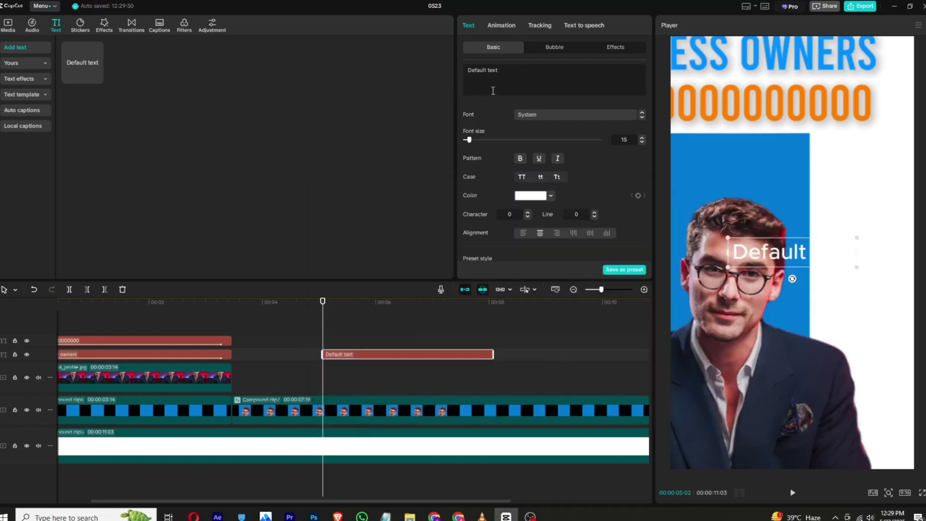
double_click(494, 90)
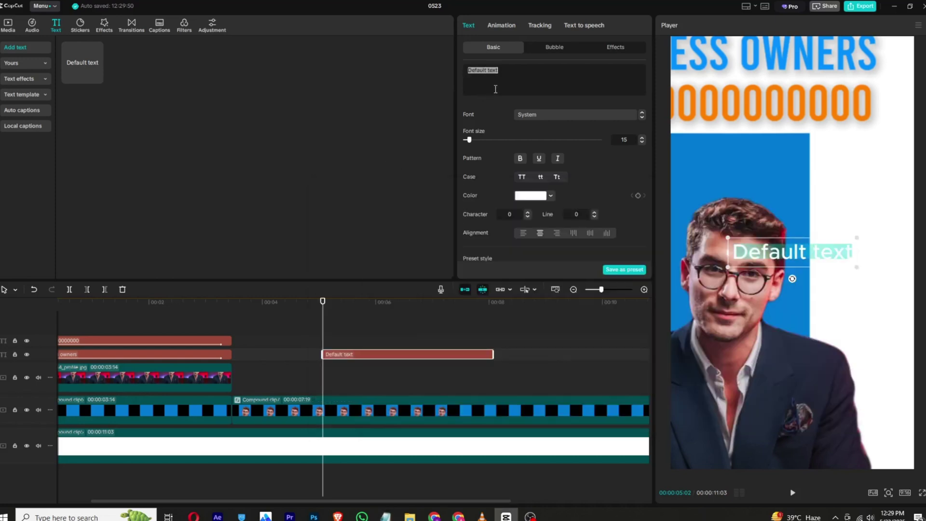
key("ctrl+v")
Step: Set the name caption's font to Bebas Regular and its colour to black 000000
left_click(536, 113)
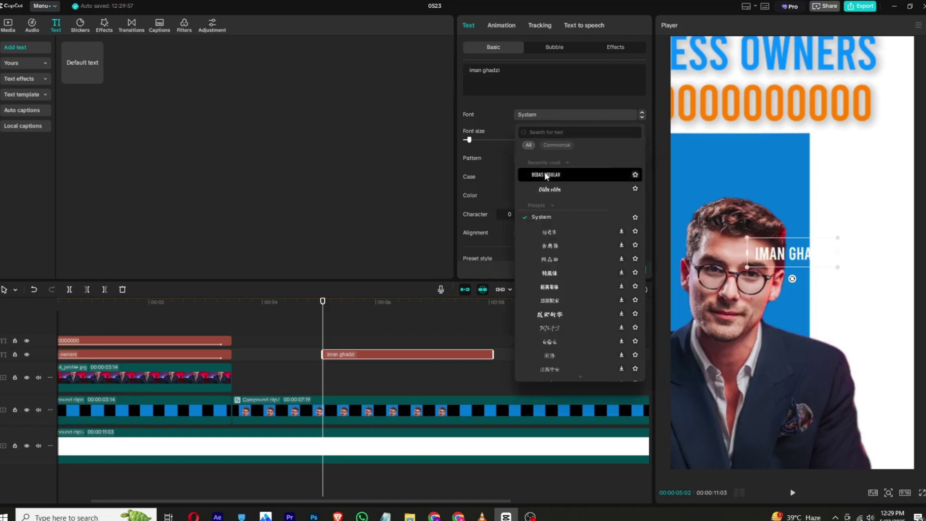
left_click(545, 175)
left_click(540, 196)
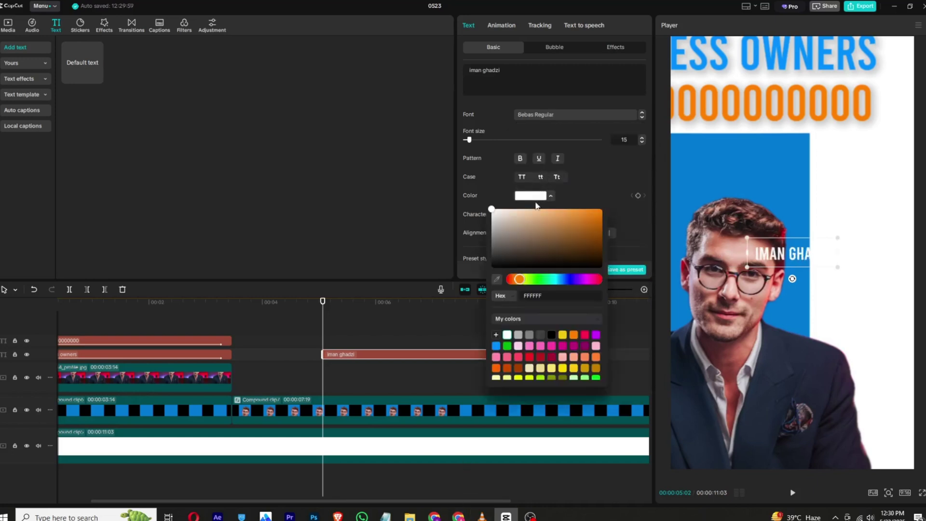
left_click(551, 335)
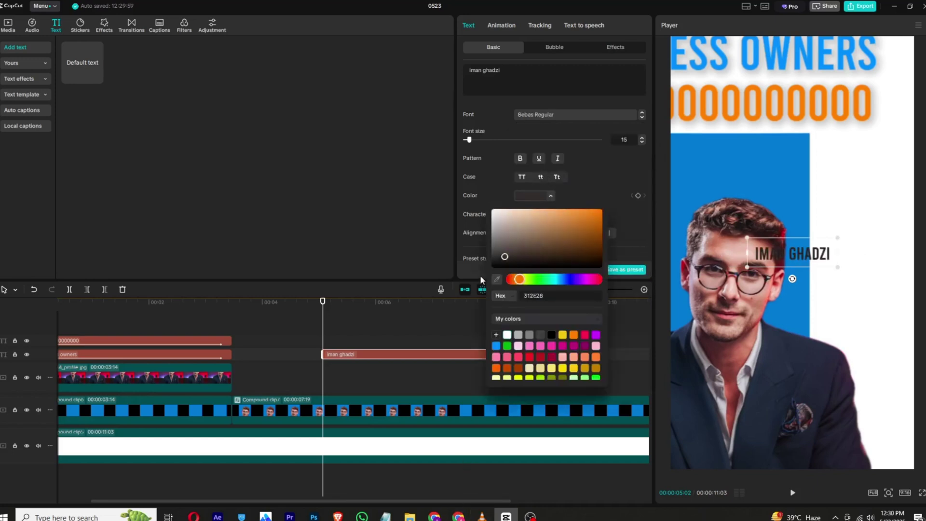
left_click(476, 215)
Step: Position the name caption to the right of the portrait
scroll(572, 172, "down", 2)
left_click_drag(811, 254, 908, 296)
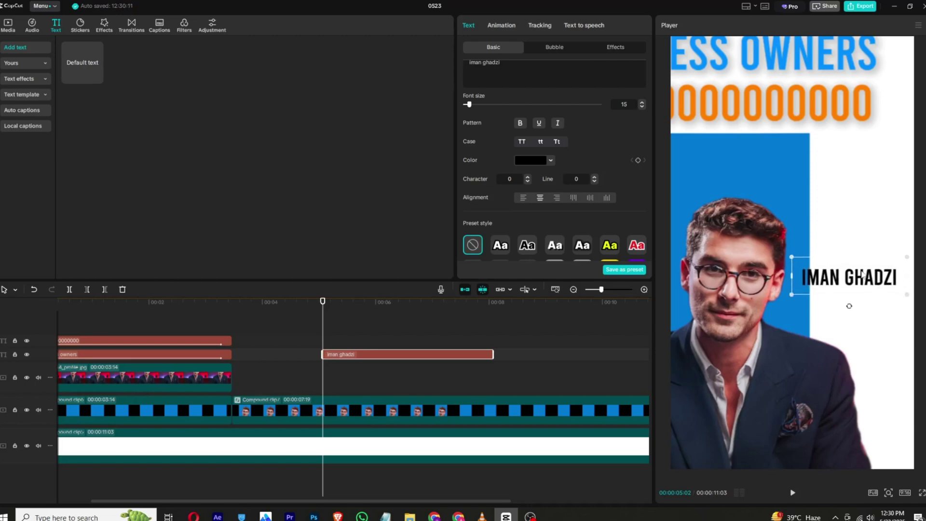
left_click_drag(862, 275, 875, 274)
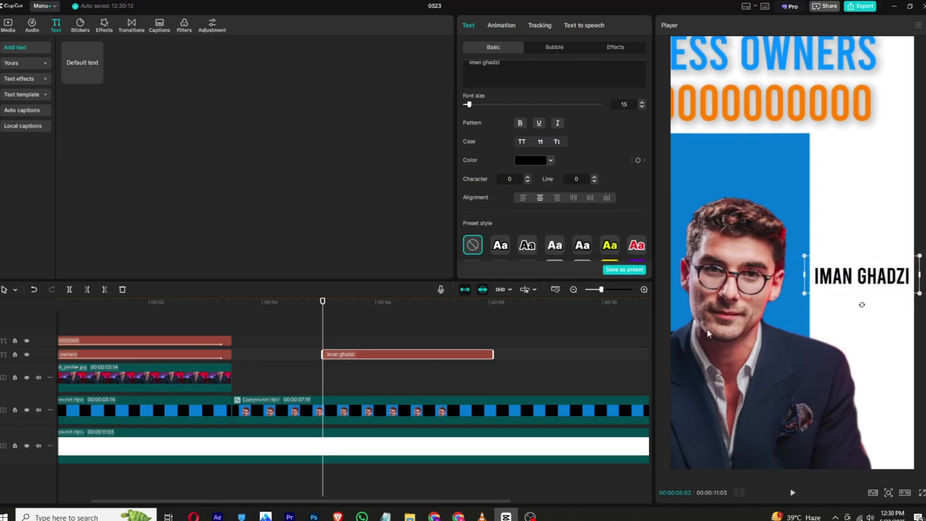
left_click(341, 353)
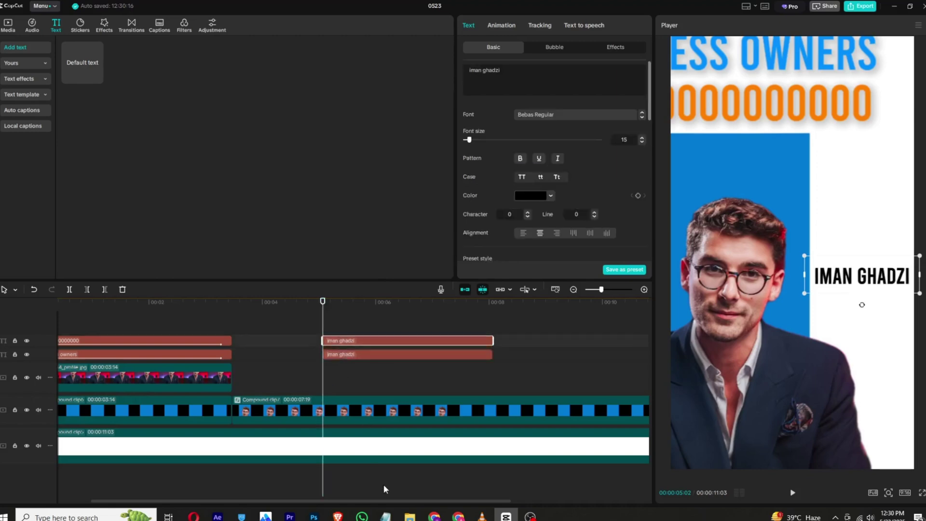
Step: Paste 'entrepreneur' from the notes into the copied caption and move it below the name
left_click(385, 516)
left_click_drag(367, 262, 315, 263)
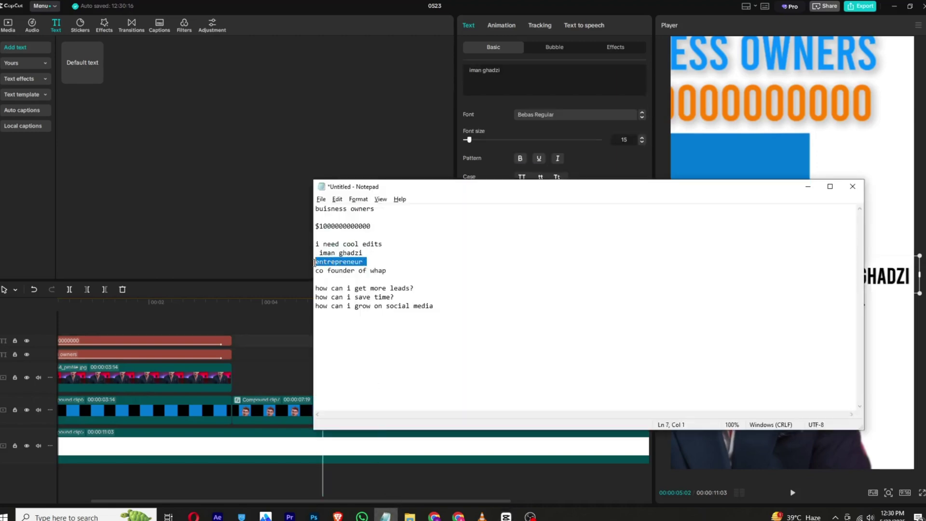
key("ctrl+c")
left_click(505, 82)
key("ctrl+a")
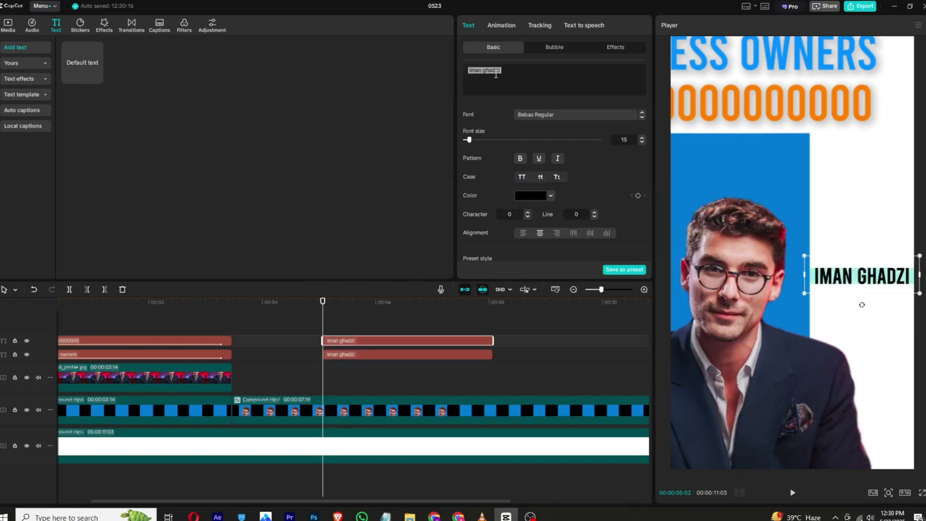
key("ctrl+v")
left_click_drag(814, 276, 847, 301)
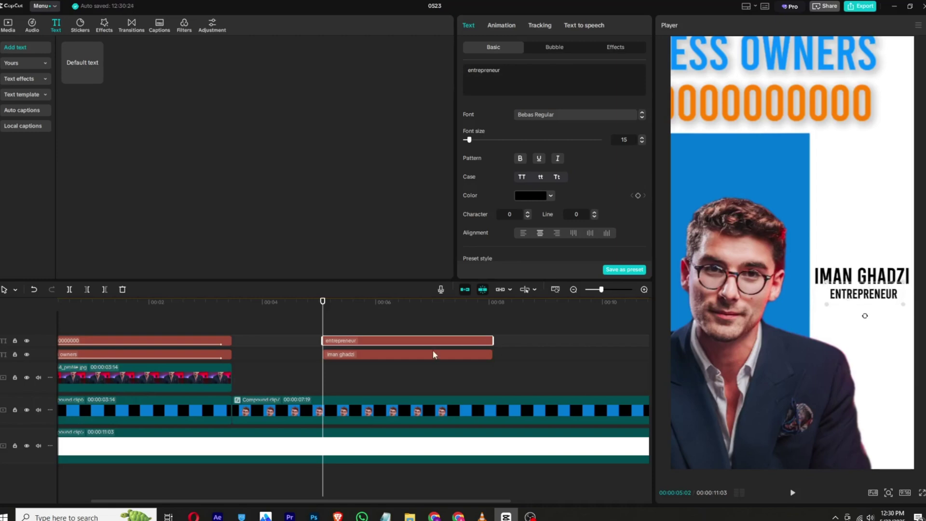
Step: Add another caption copy reading 'co founder of whap' and stack it beneath ENTREPRENEUR
left_click_drag(432, 354, 432, 334)
left_click(385, 517)
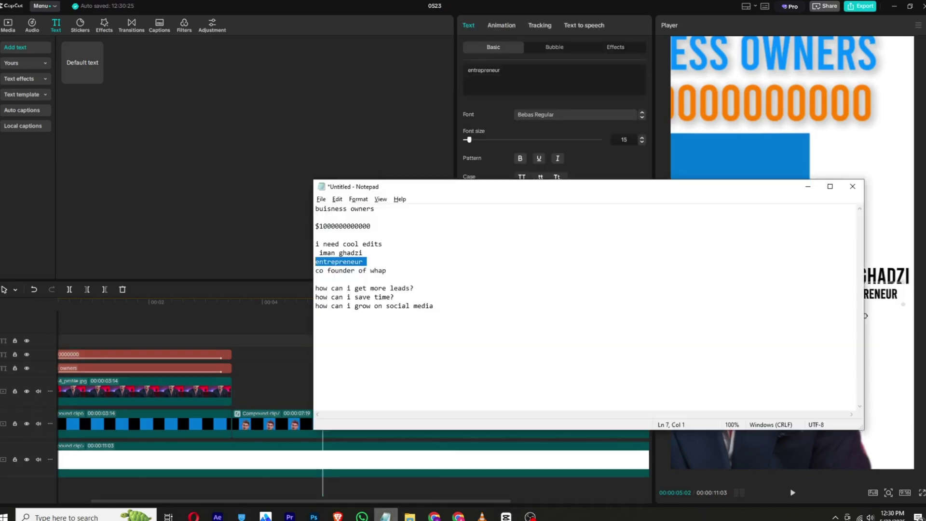
left_click(356, 270)
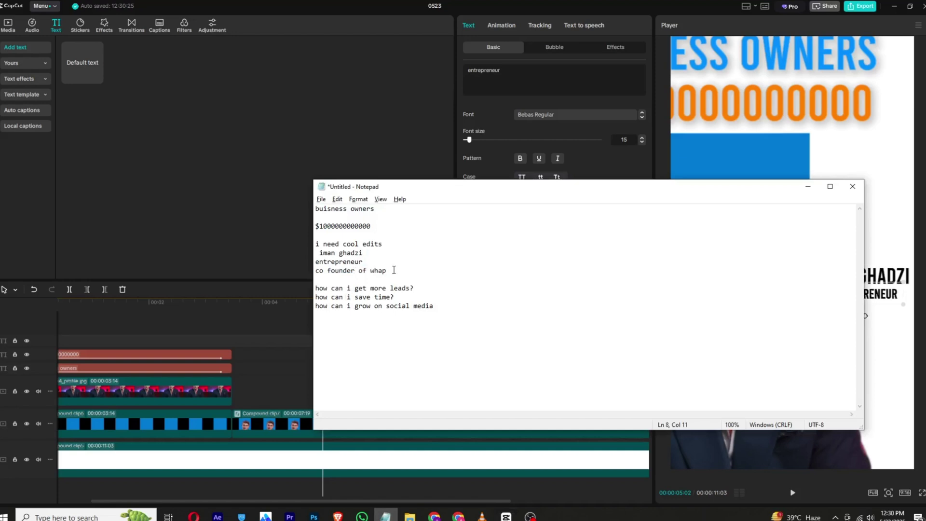
left_click_drag(393, 270, 327, 271)
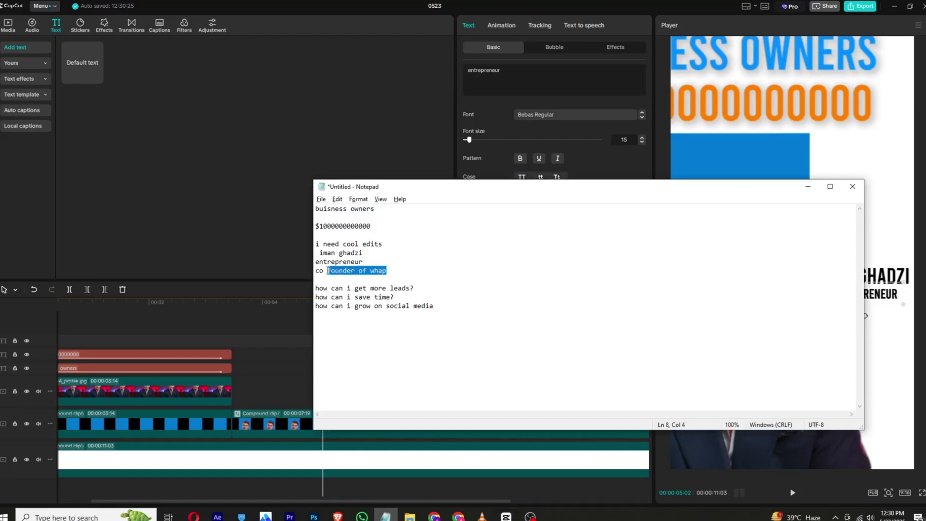
left_click(531, 117)
left_click(519, 87)
key("ctrl+a")
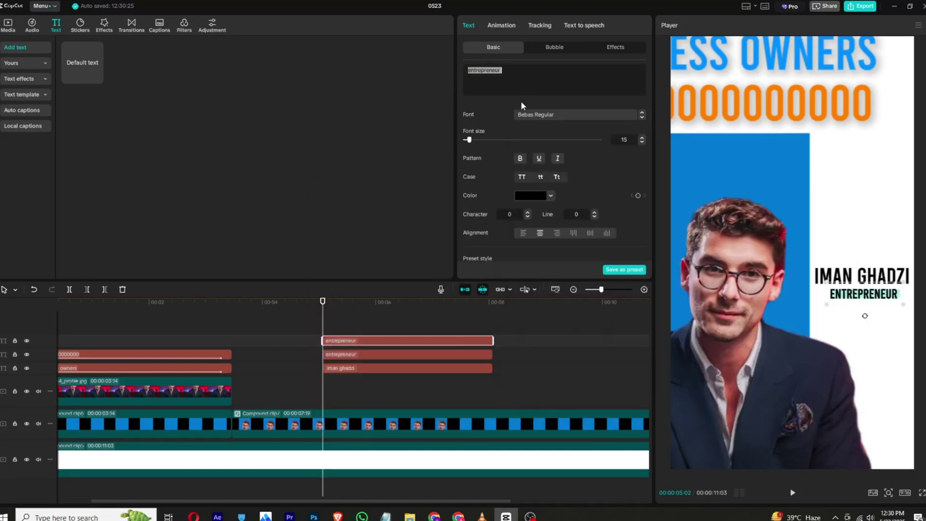
key("ctrl+v")
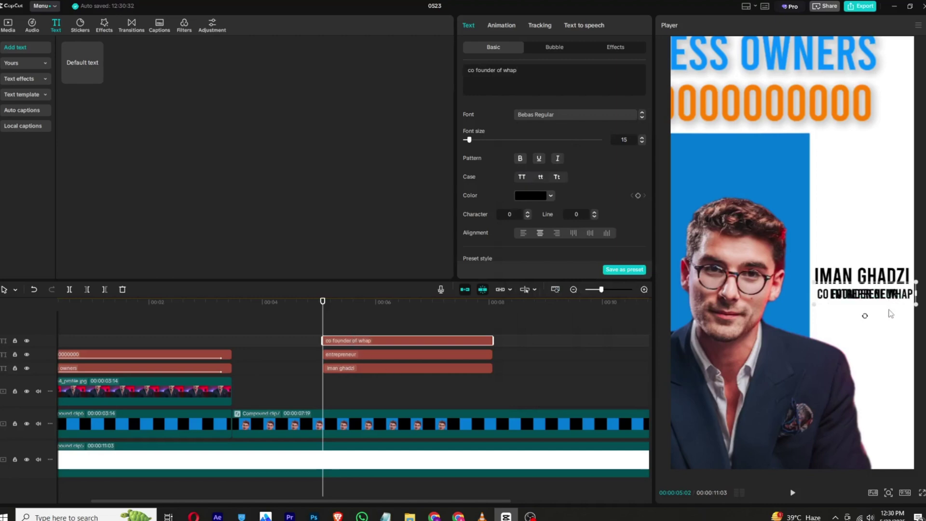
left_click_drag(887, 294, 885, 315)
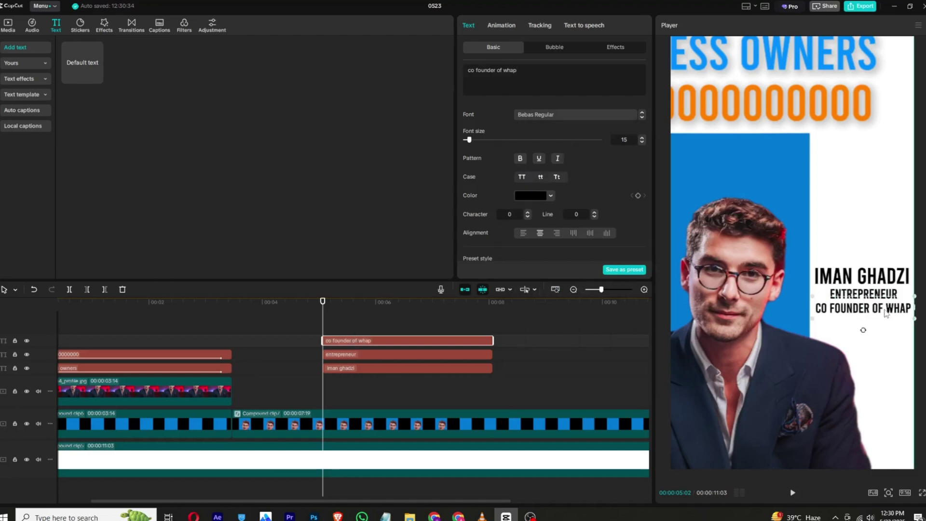
left_click(358, 331)
Step: Add a default text clip near the top right and type 'i' into it
left_click(385, 516)
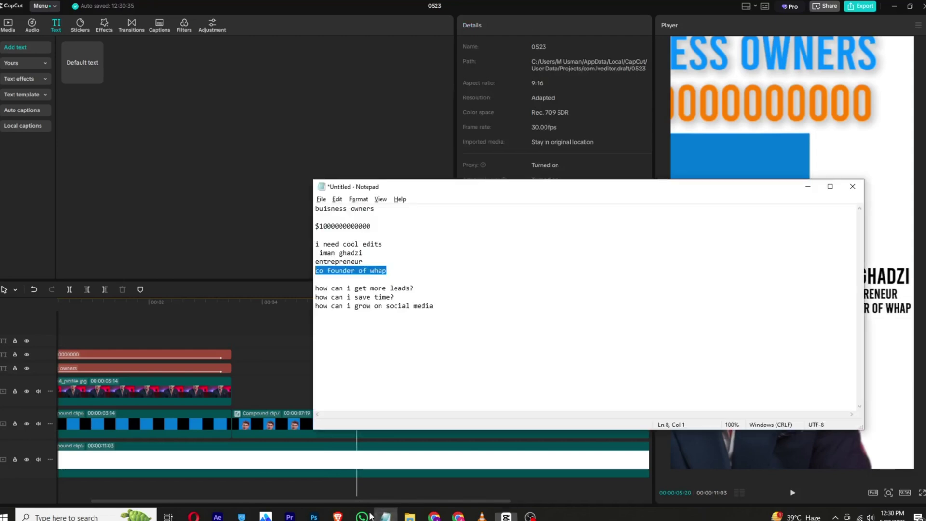
left_click_drag(390, 241, 316, 241)
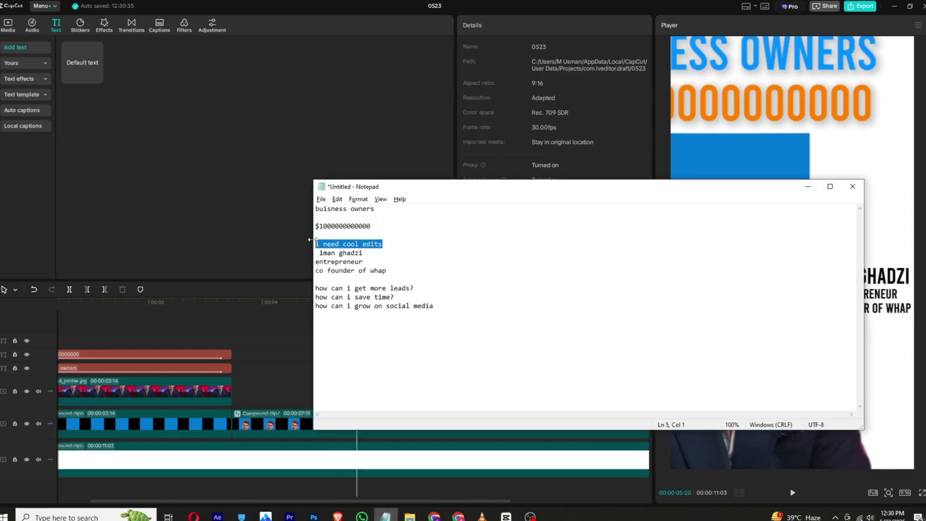
left_click(369, 235)
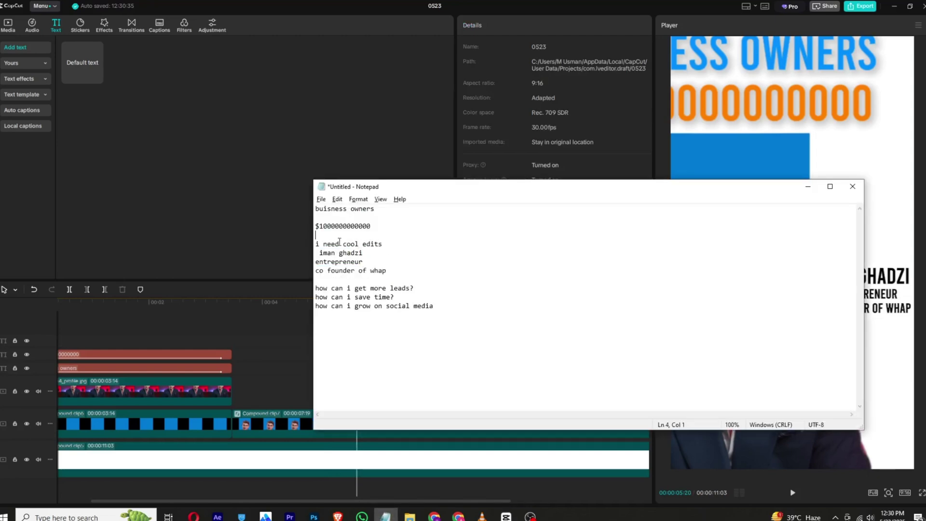
left_click_drag(96, 77, 327, 337)
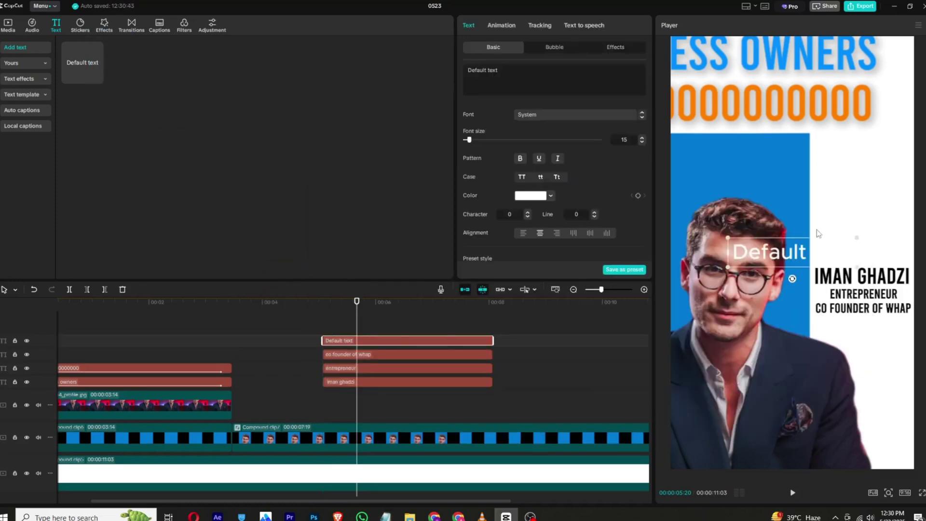
left_click_drag(777, 251, 849, 198)
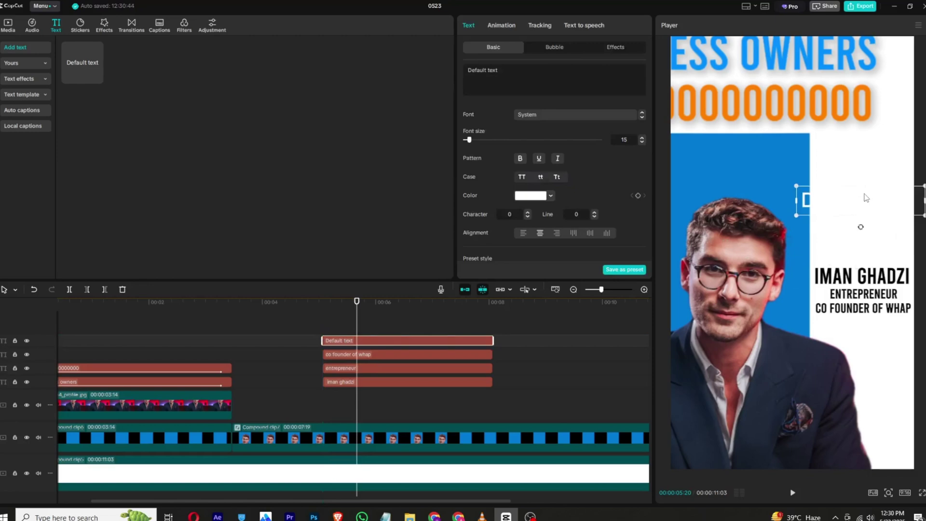
double_click(865, 197)
type("i")
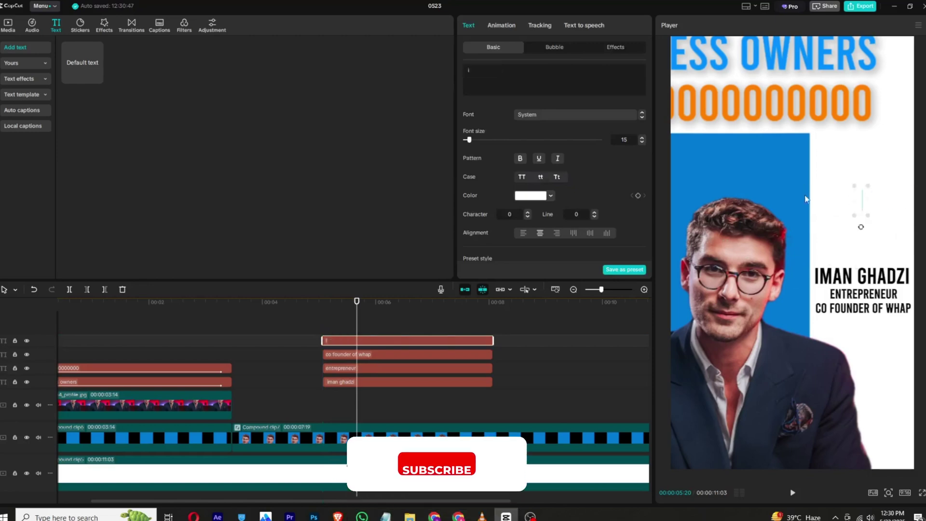
Step: Make the I text black Bebas Regular in title case, enlarge it, and place it top-right
left_click(531, 196)
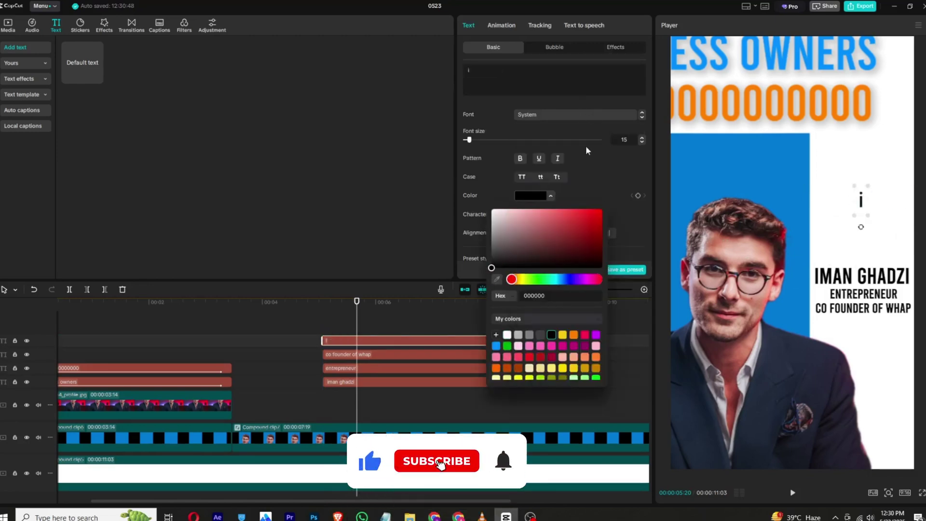
left_click(584, 115)
scroll(568, 186, "up", 2)
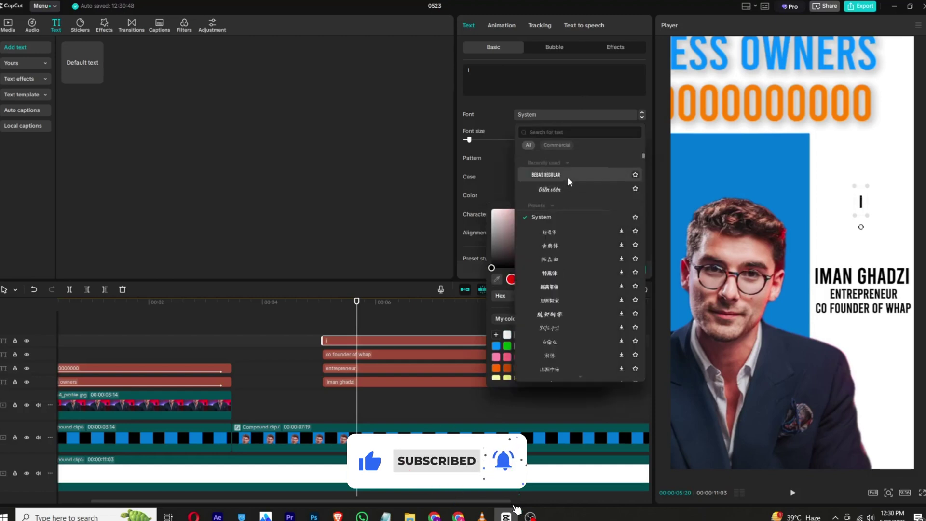
left_click(567, 177)
left_click_drag(856, 187, 786, 179)
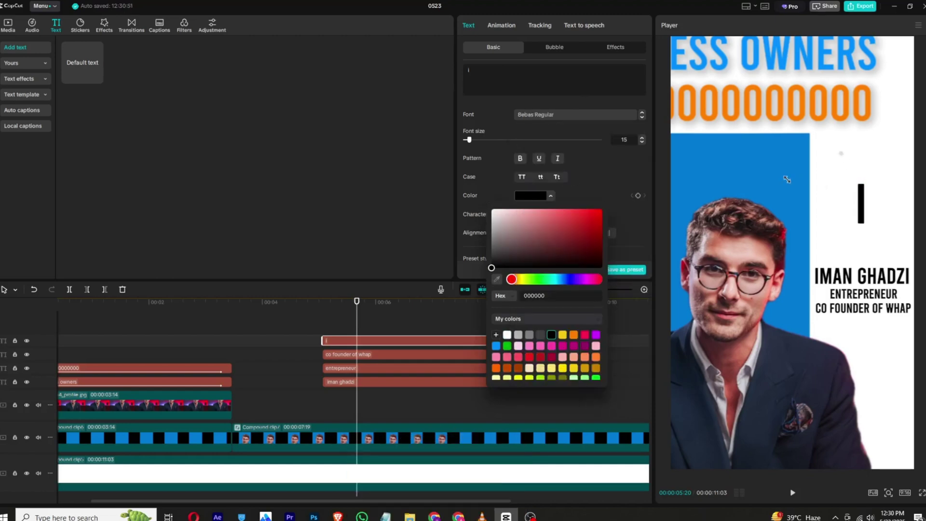
left_click(557, 176)
left_click_drag(355, 303, 324, 311)
left_click(347, 340)
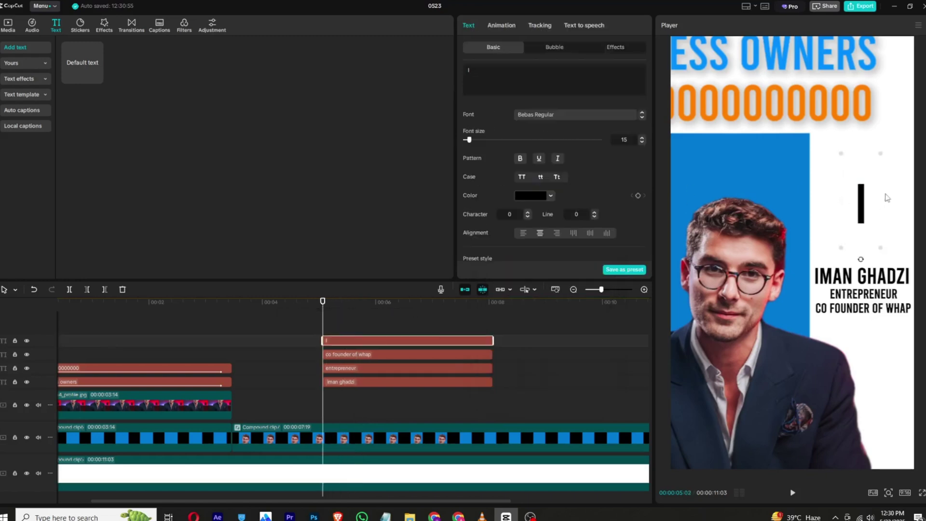
left_click_drag(866, 211, 823, 182)
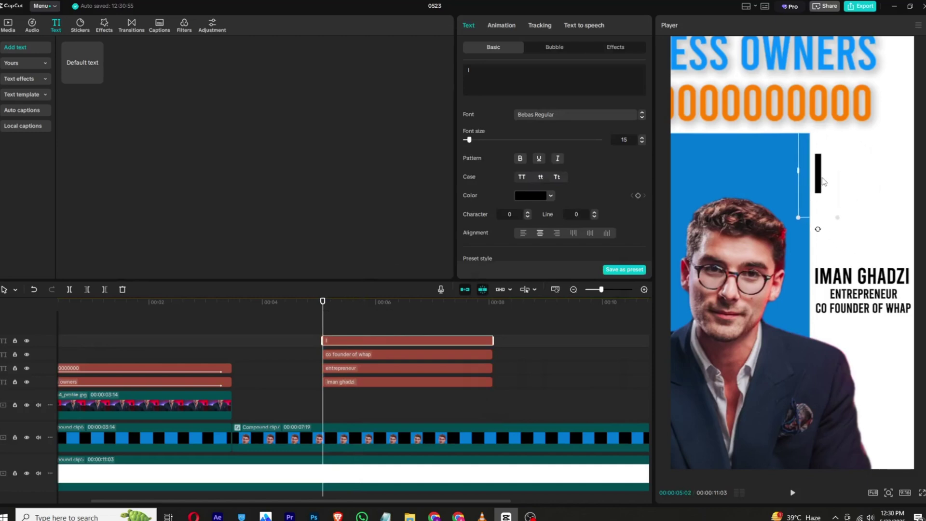
Step: Duplicate the I clip, retype it as 'need', then lower and shrink it
key("ctrl+v")
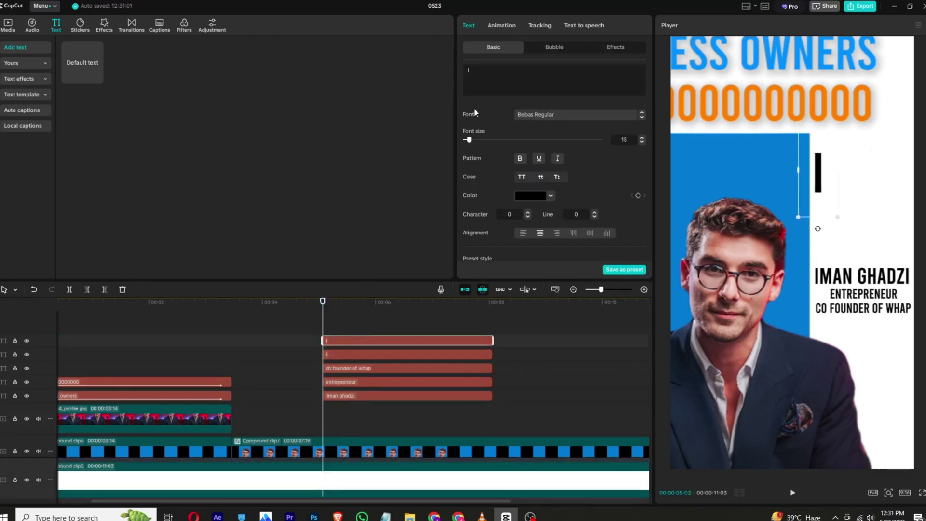
type("need")
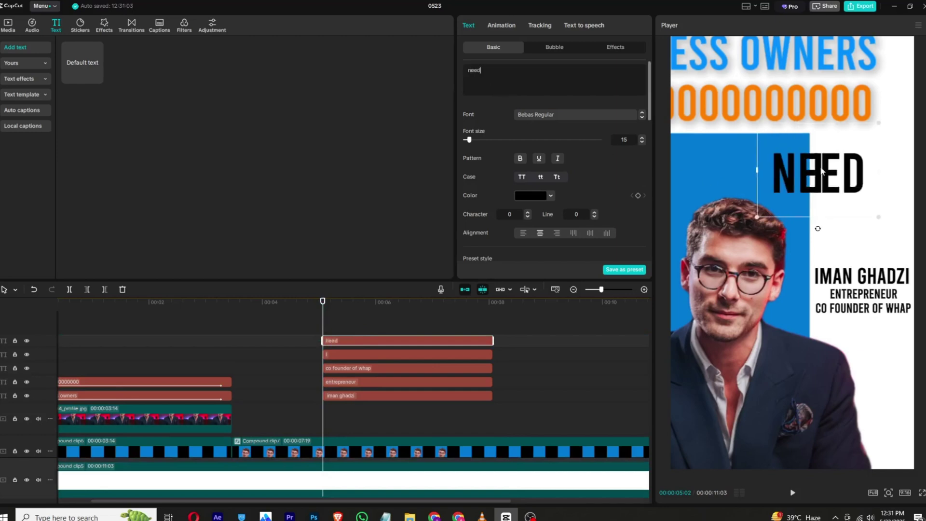
left_click_drag(844, 169, 868, 214)
left_click_drag(916, 166, 874, 188)
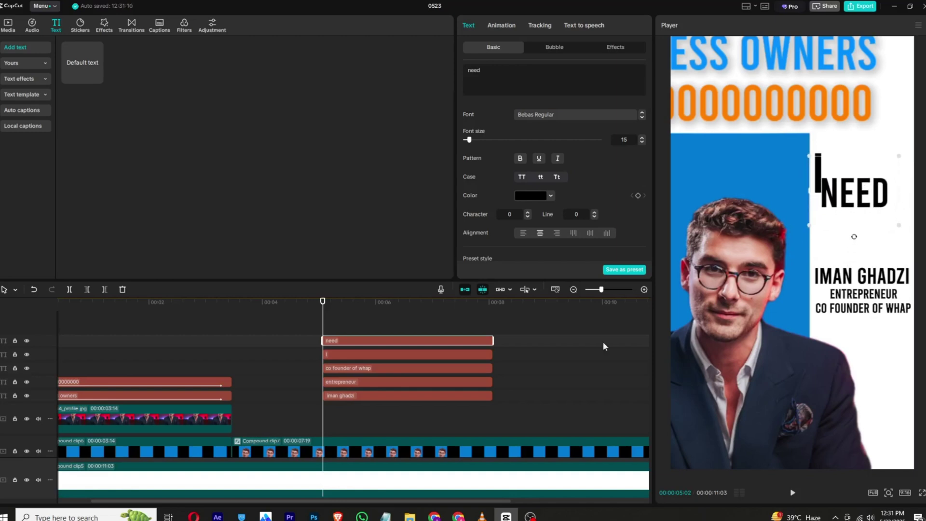
Step: Duplicate again, paste 'cool edits', shrink it and tuck it just under NEED
left_click(386, 516)
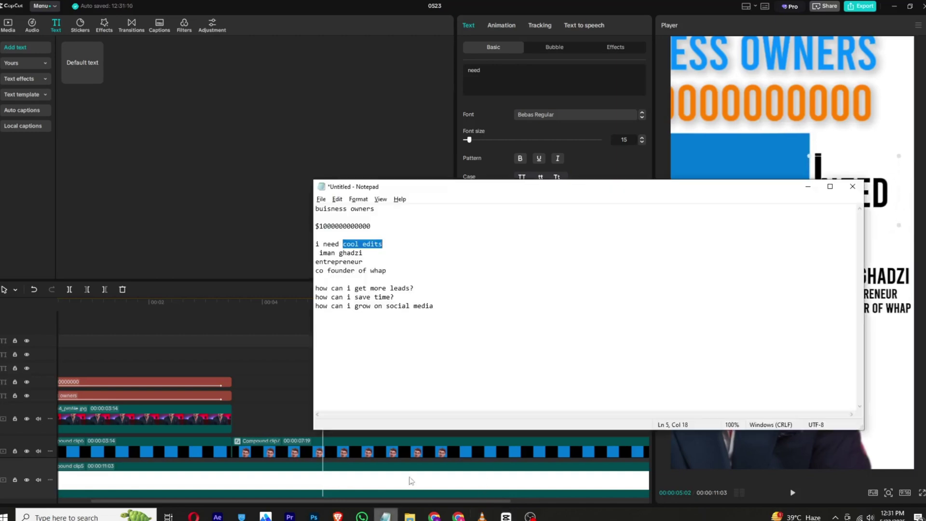
left_click(510, 145)
key("ctrl+v")
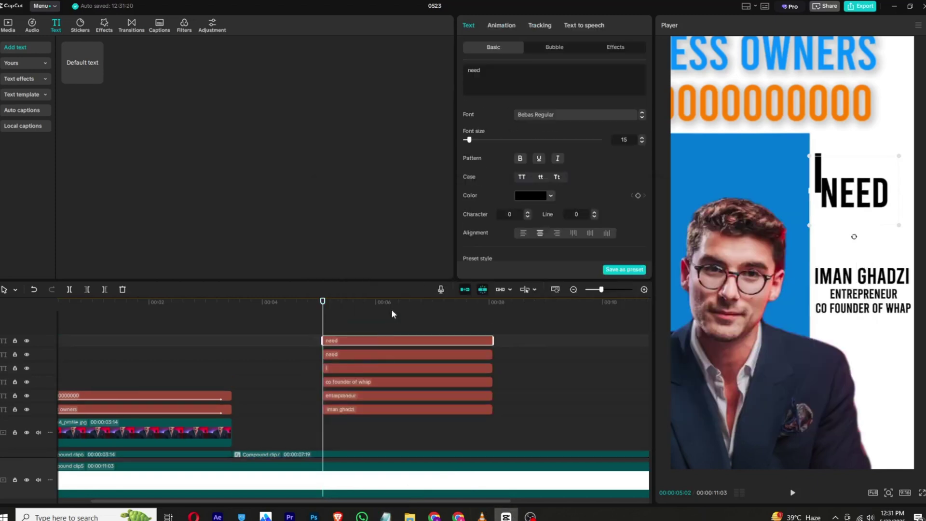
key("ctrl+a")
type("cool edits")
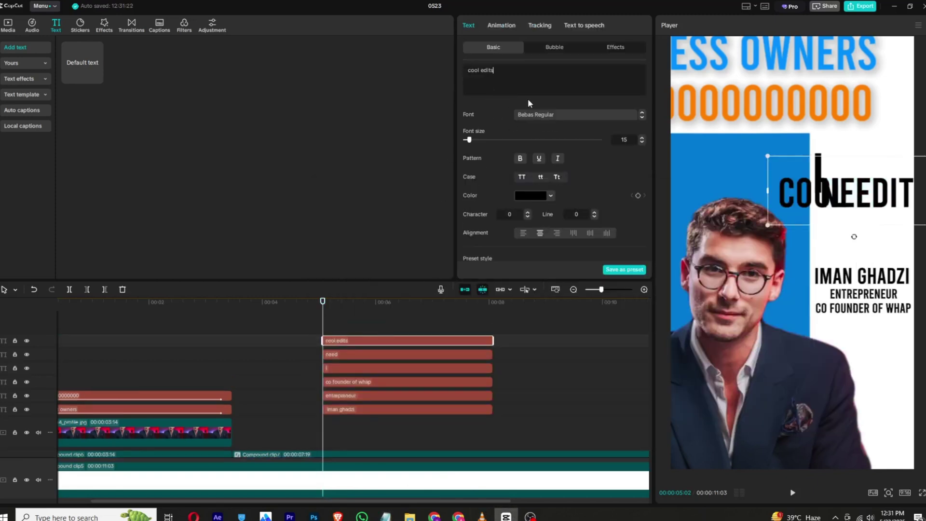
left_click_drag(877, 200, 871, 249)
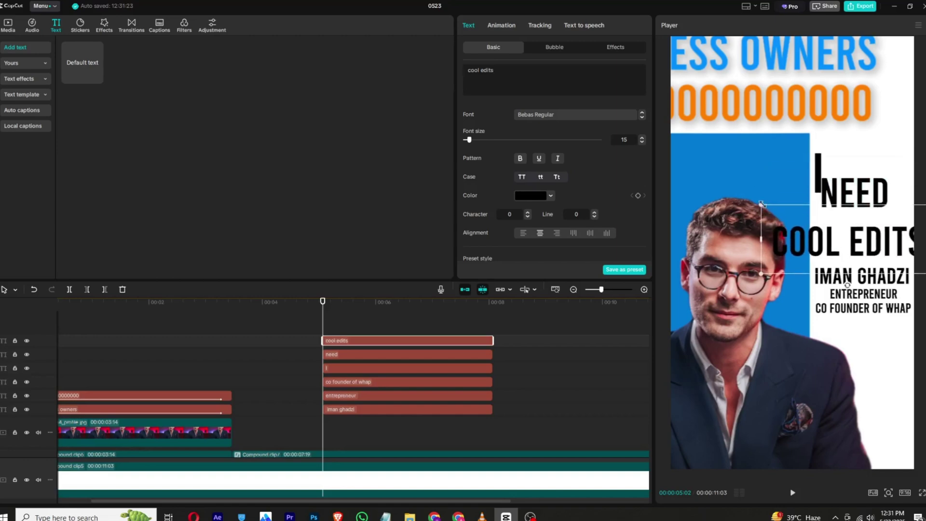
left_click_drag(761, 205, 798, 215)
left_click_drag(833, 239, 854, 219)
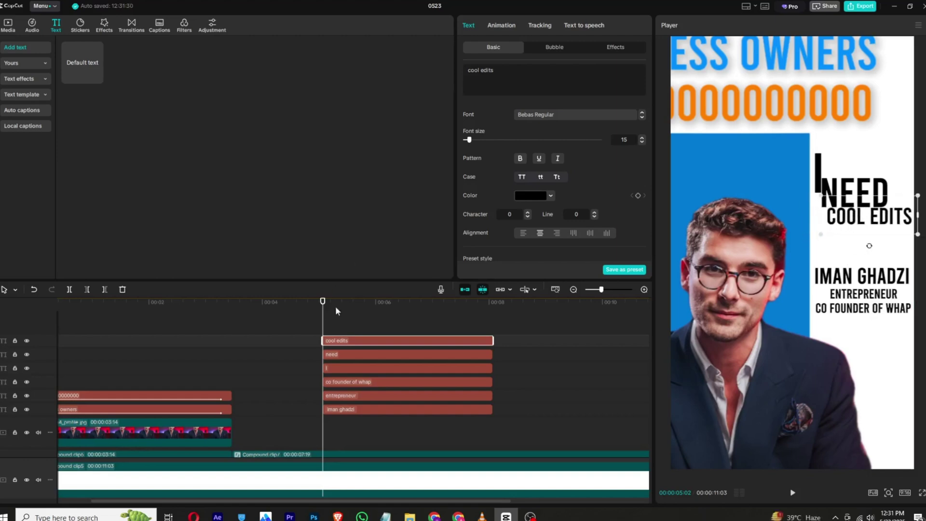
left_click(340, 321)
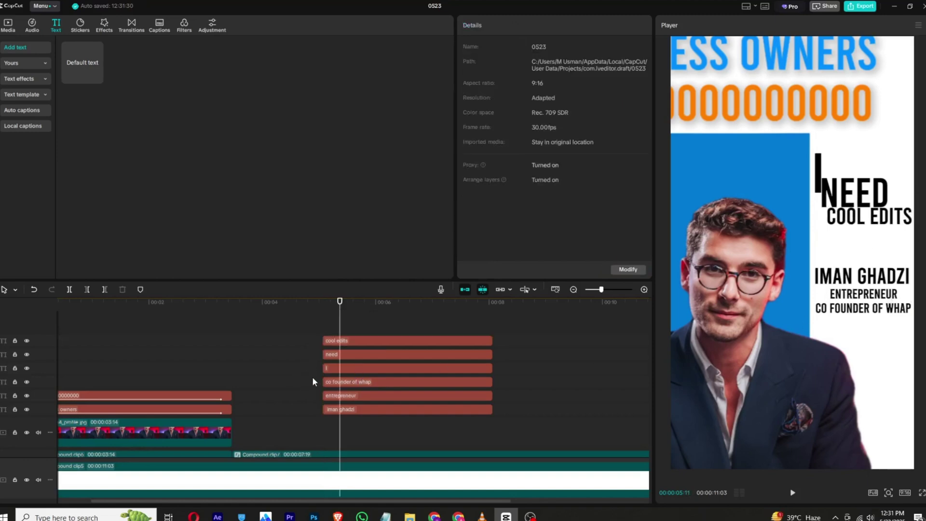
left_click_drag(311, 377, 354, 414)
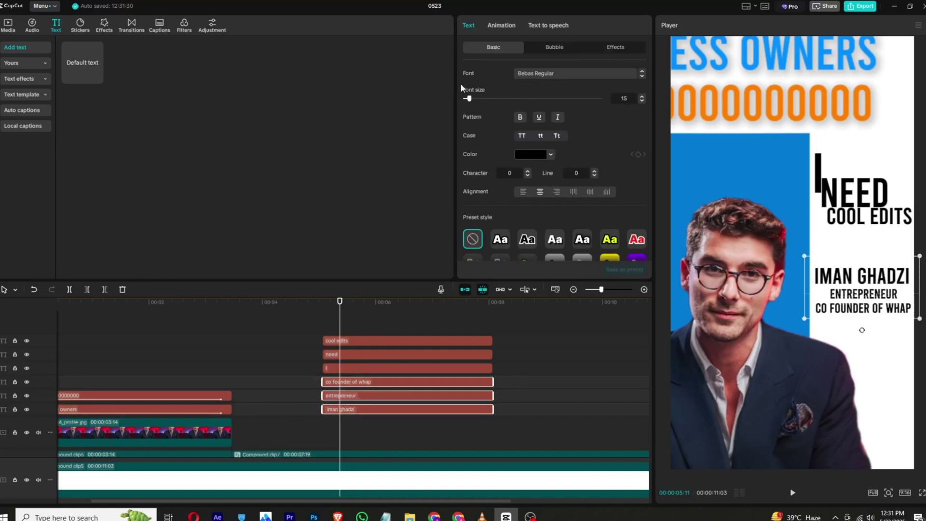
Step: Give the name and title captions a 1.7-second Wipe In LR entrance
left_click(492, 27)
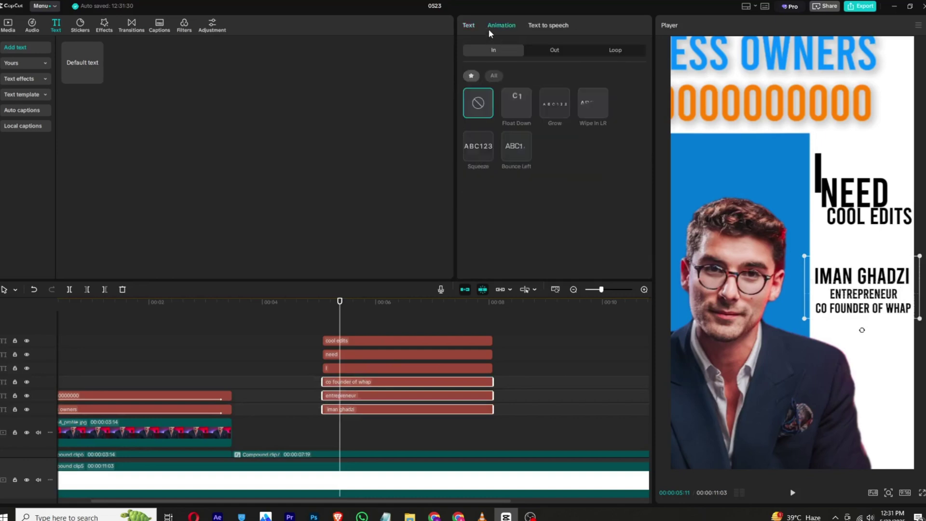
left_click(514, 97)
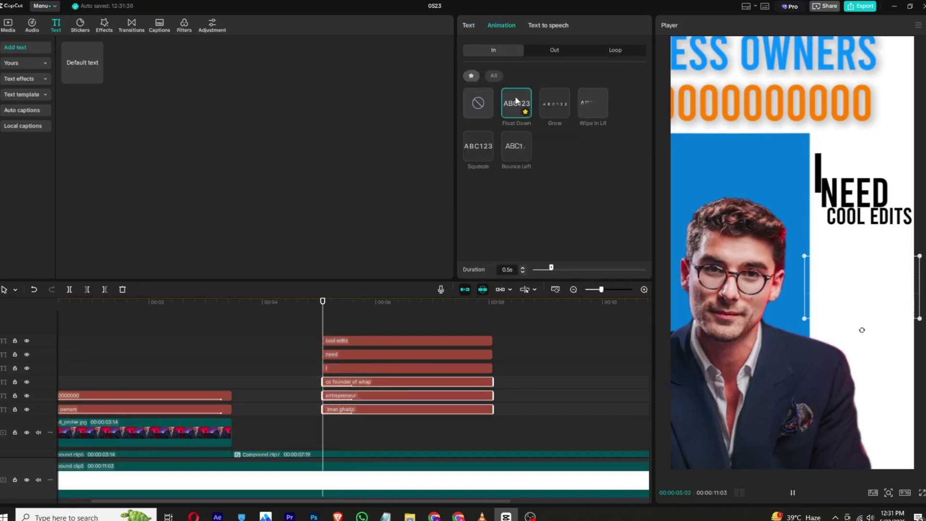
left_click(601, 107)
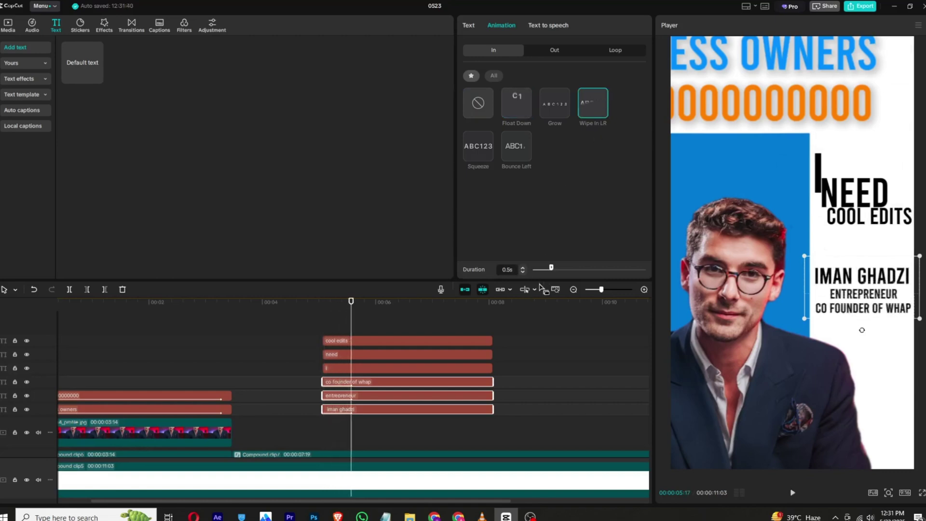
left_click(600, 274)
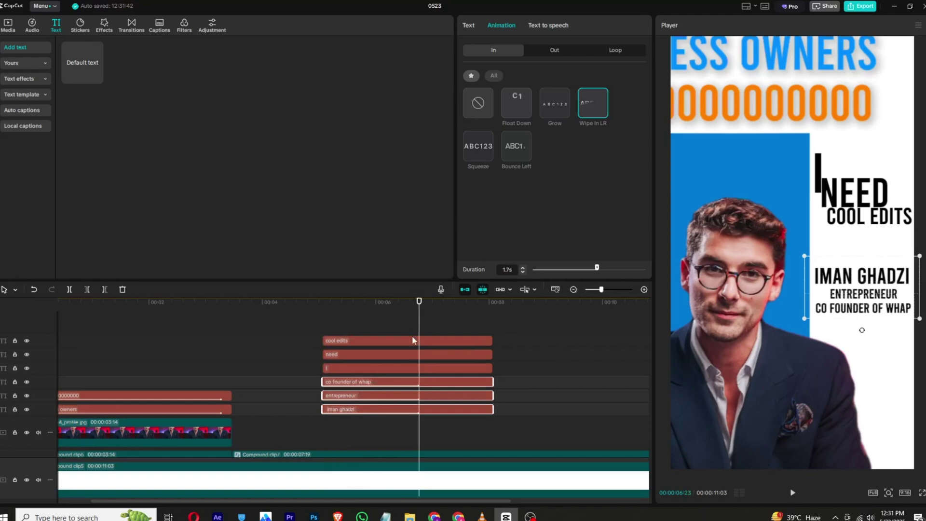
Step: Give the I, NEED and COOL EDITS clips a 1.9-second Bounce Left entrance
left_click_drag(343, 328, 344, 374)
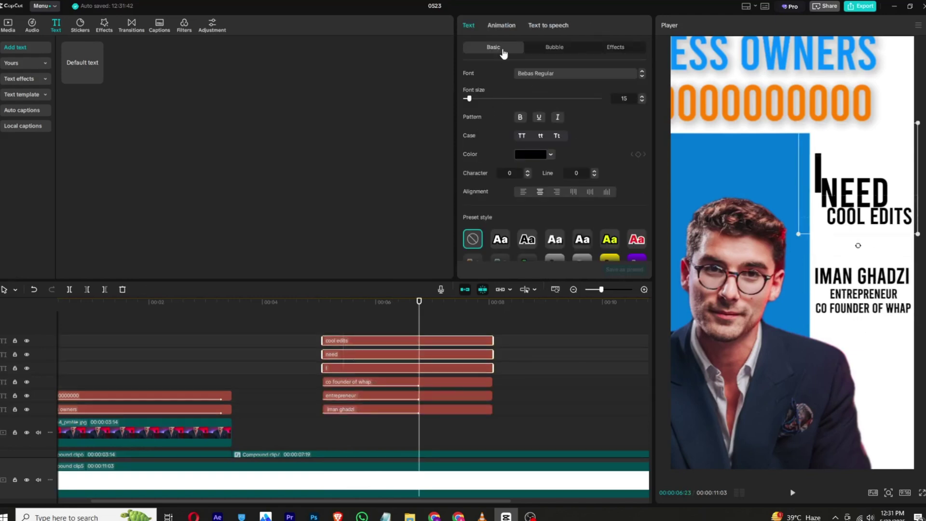
left_click(506, 25)
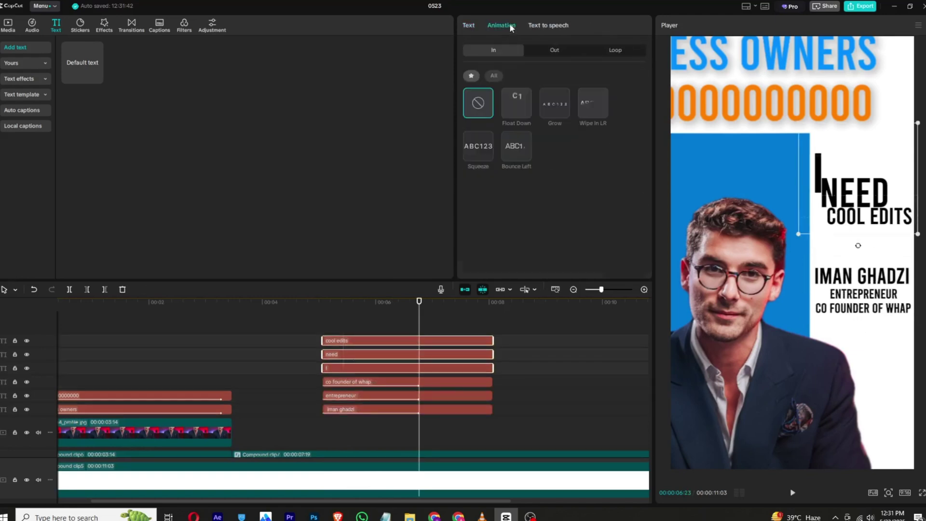
left_click(481, 143)
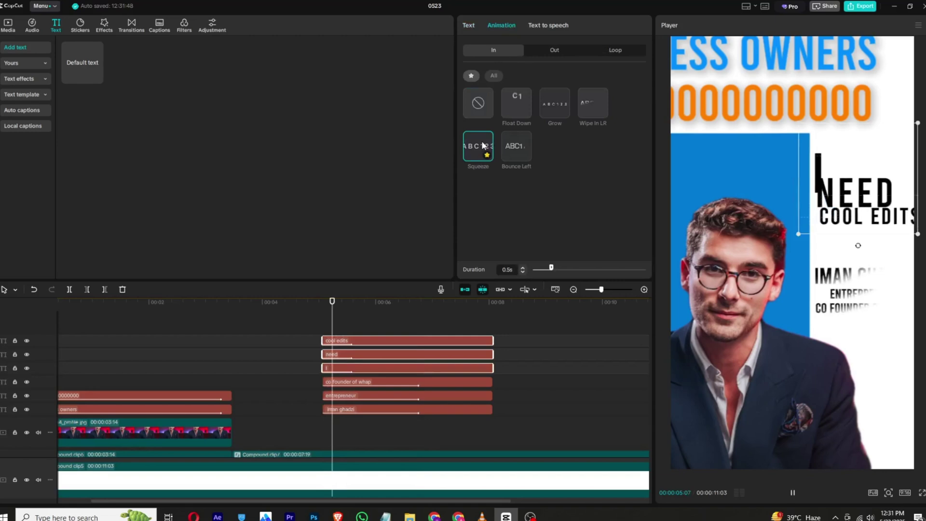
left_click(508, 140)
left_click_drag(551, 268, 606, 269)
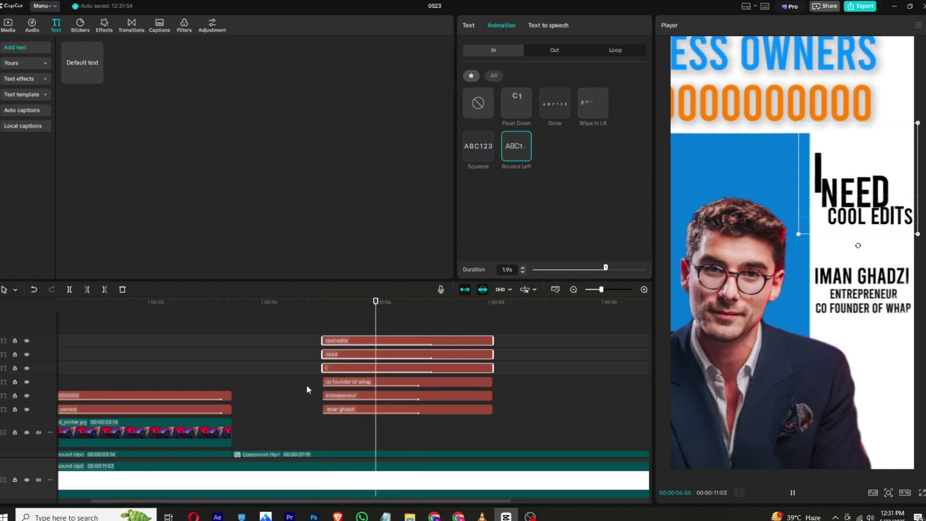
left_click(304, 311)
Step: Split the text and portrait clips at 00:07:01 and group the later pieces into a compound clip
scroll(309, 311, "down", 2, "ctrl")
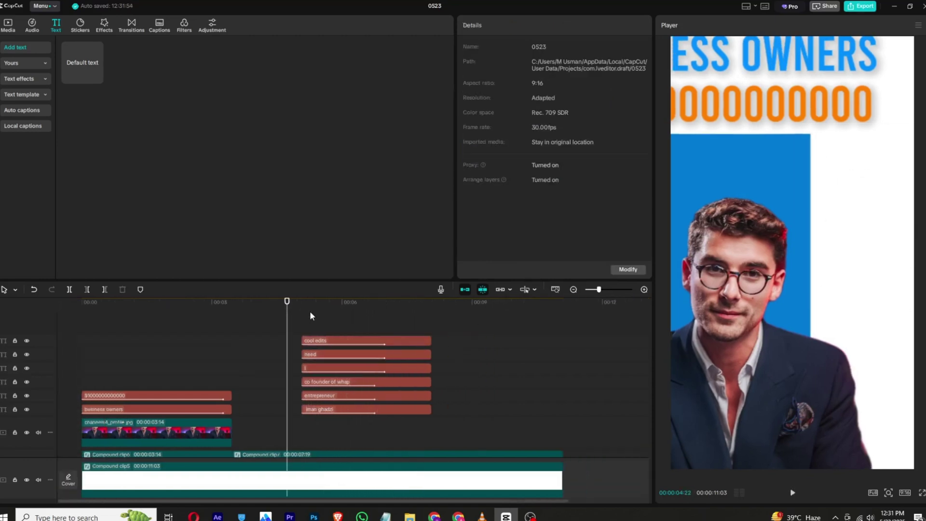
left_click_drag(336, 302, 386, 313)
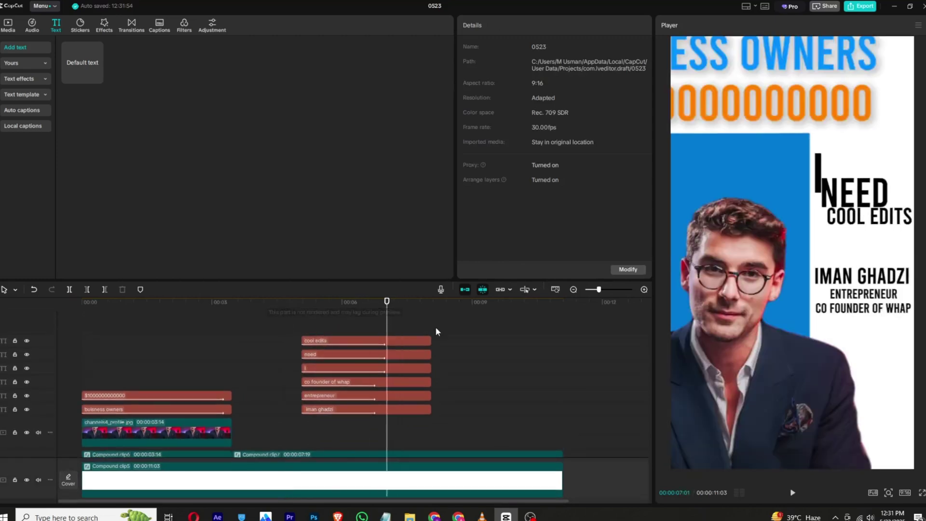
scroll(424, 371, "down", 1)
left_click_drag(435, 359, 392, 408)
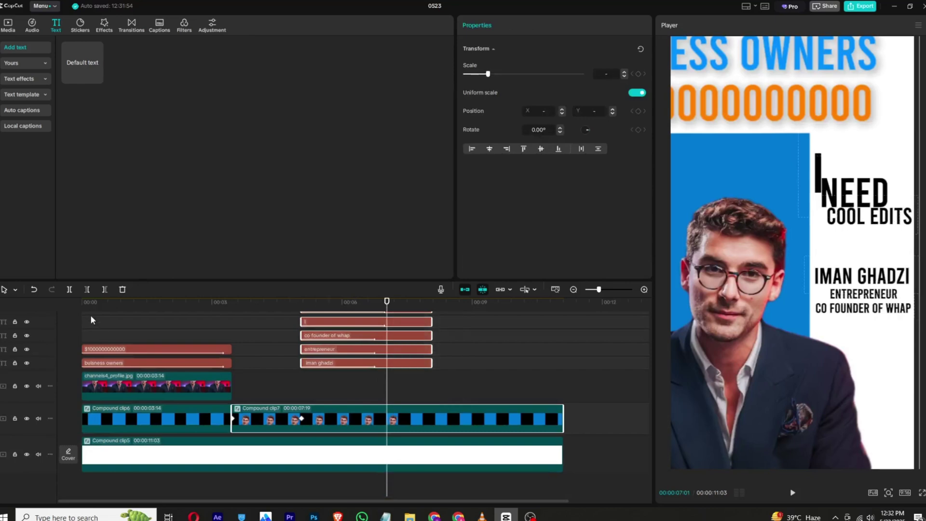
left_click(69, 290)
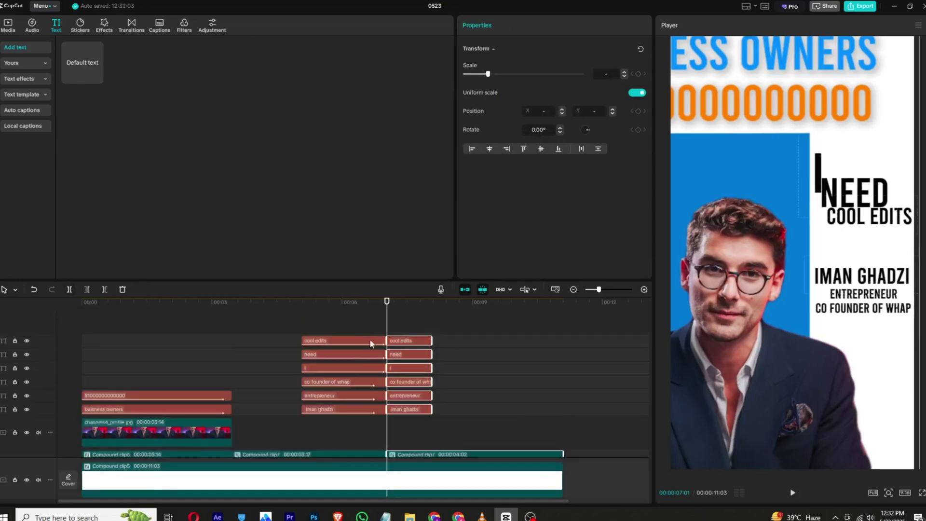
right_click(397, 357)
left_click(417, 357)
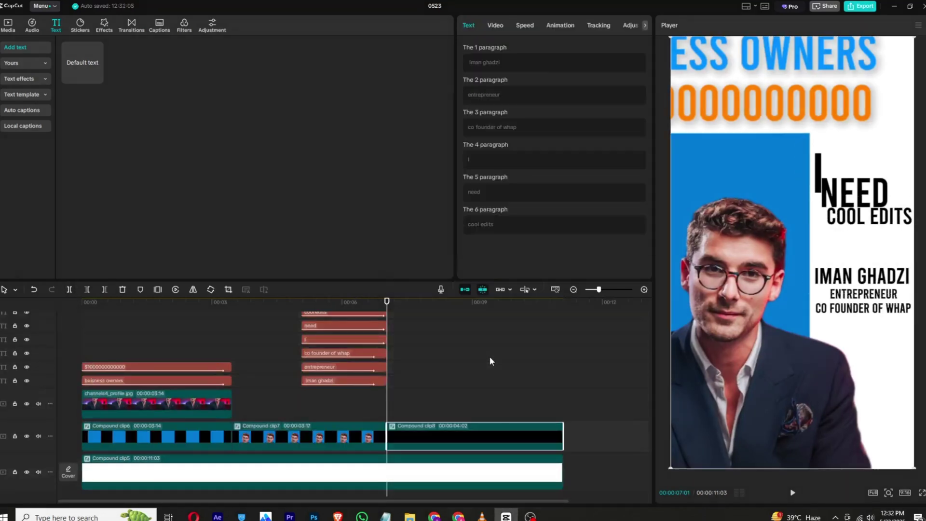
Step: Apply the Blur effect to Compound clip8 and preview it around 00:07:12
scroll(490, 356, "up", 3)
left_click(105, 24)
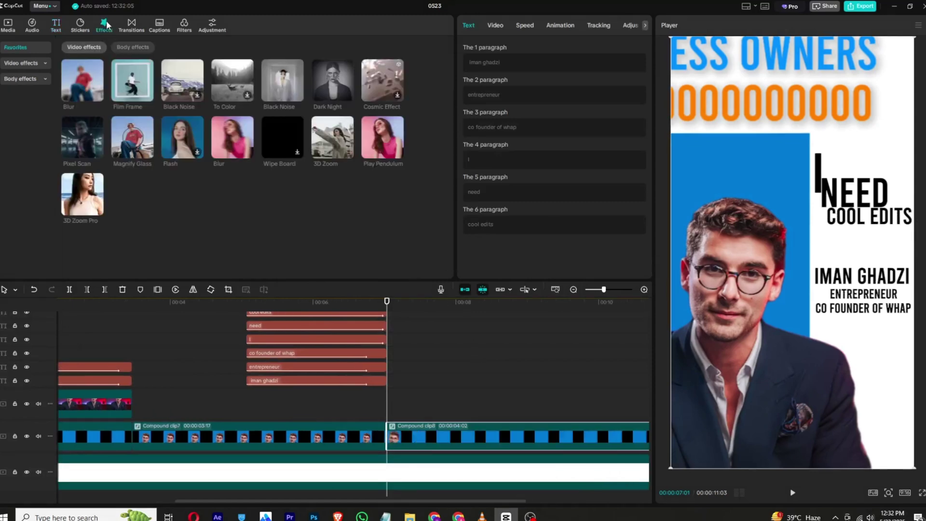
left_click_drag(94, 67, 434, 436)
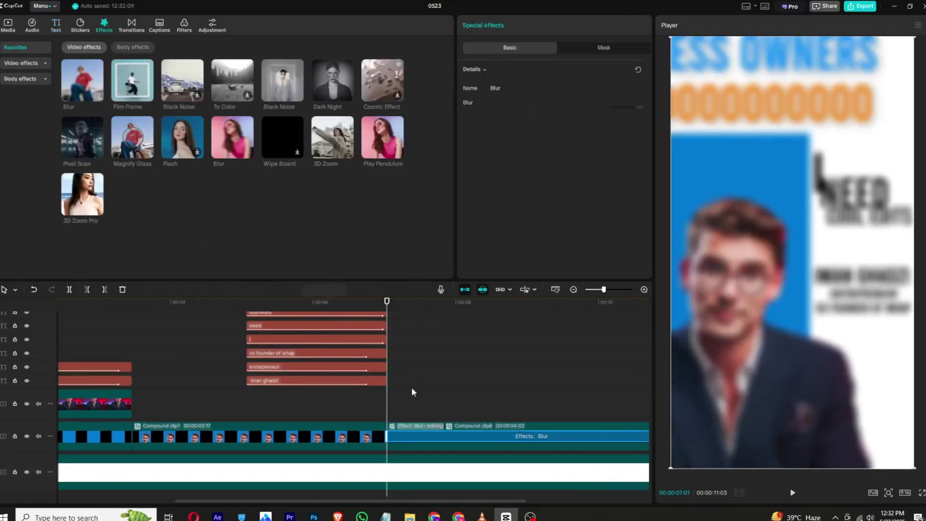
left_click_drag(387, 302, 422, 304)
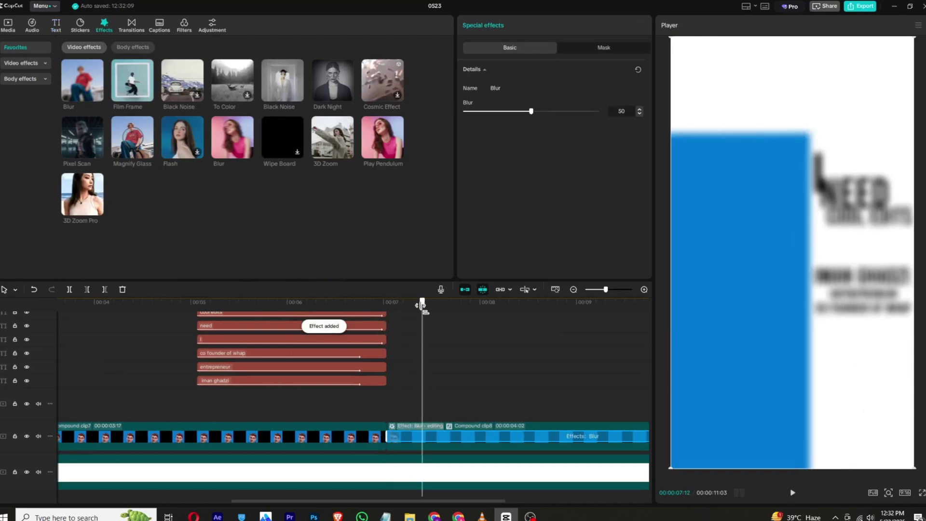
left_click(9, 25)
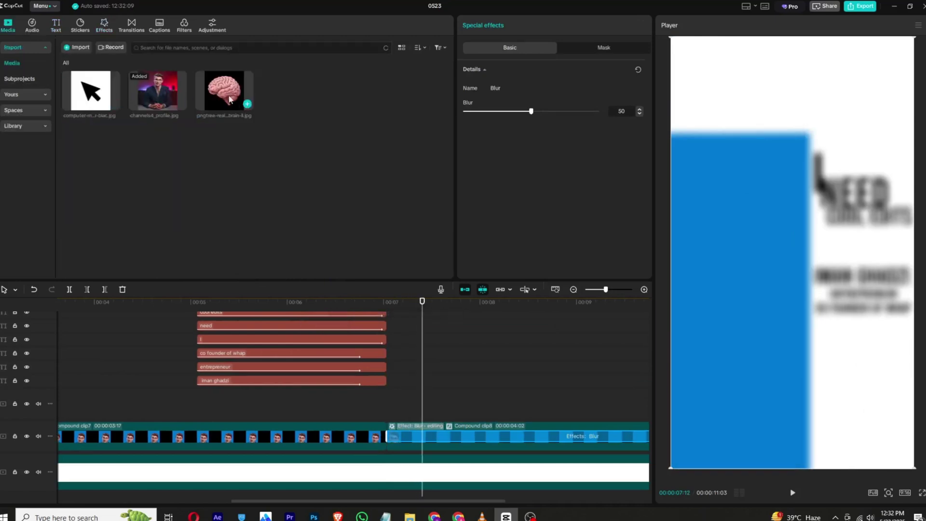
Step: Place the brain image on the main track, replacing Compound clip8 after 00:07:04
left_click_drag(229, 99, 416, 405)
left_click(412, 304)
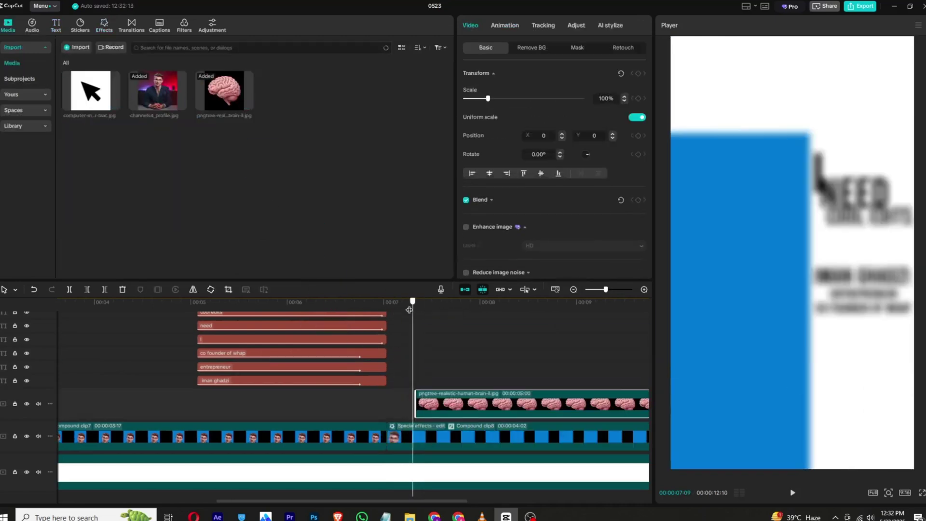
left_click_drag(409, 309, 394, 315)
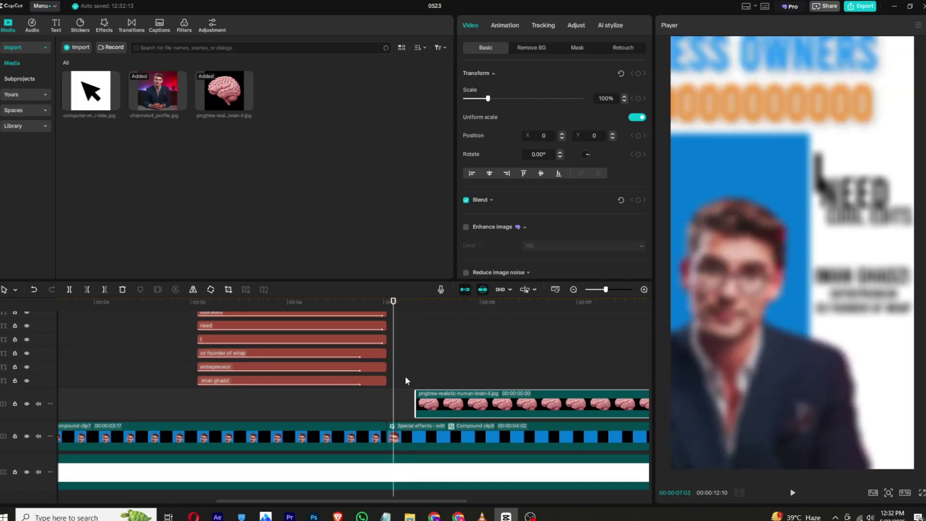
left_click(409, 449)
left_click(102, 291)
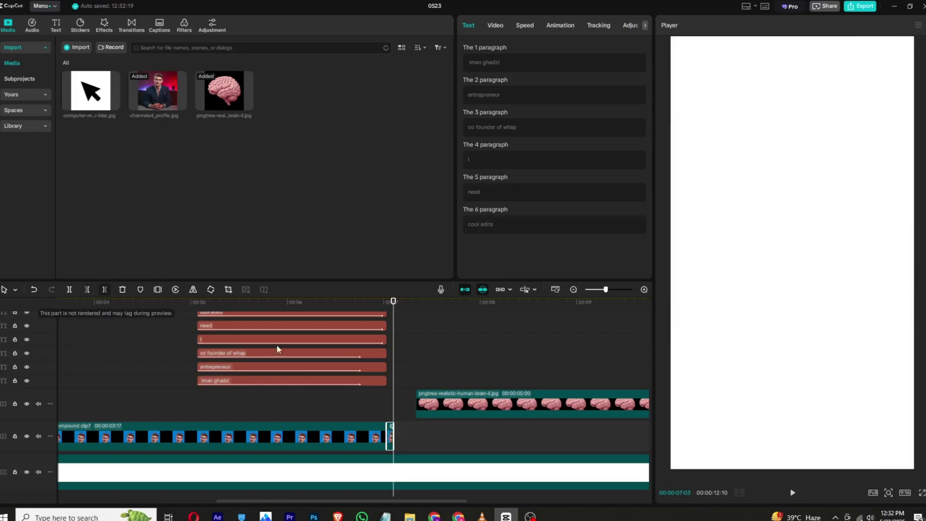
left_click_drag(453, 405, 432, 438)
Step: Remove the brain image's black background with auto removal and shrink it
scroll(423, 349, "up", 3)
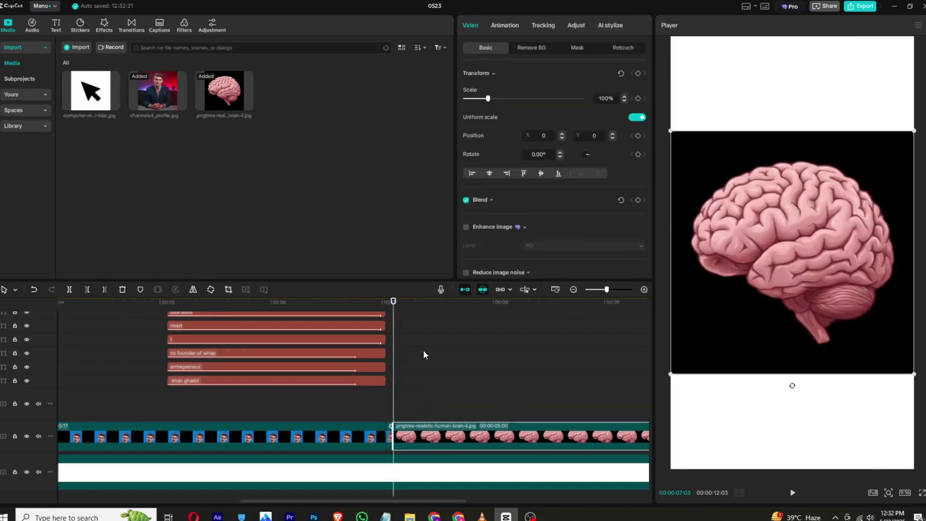
left_click(517, 51)
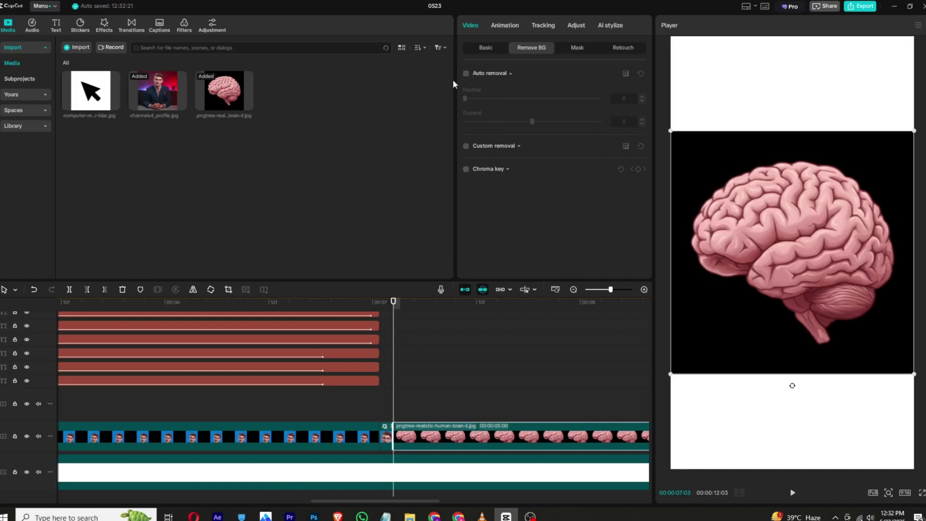
left_click(466, 73)
mouse_move(794, 219)
left_mouse_down()
mouse_move(794, 195)
mouse_move(796, 216)
left_mouse_up()
left_click_drag(910, 110, 888, 125)
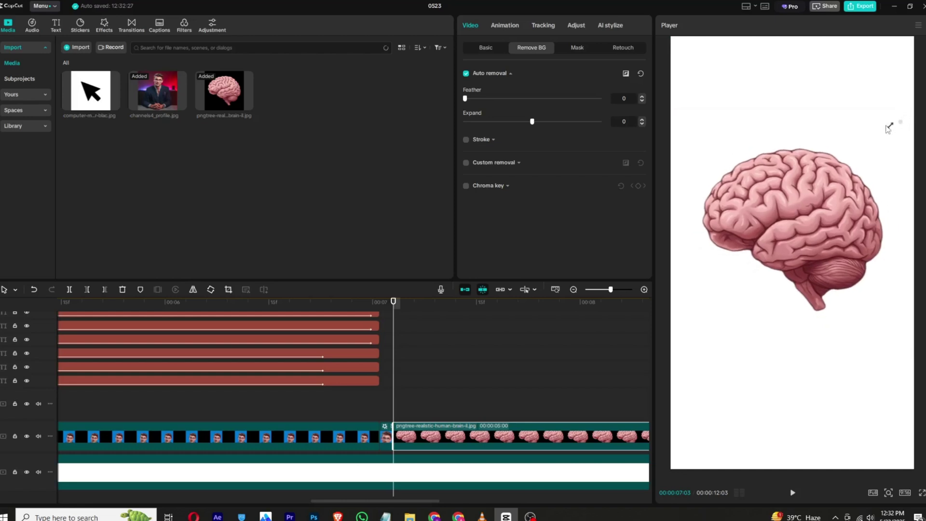
Step: Set the brain's HSL brightness to 100 and saturation to -100 so it turns grey
scroll(449, 425, "up", 1)
left_click(577, 26)
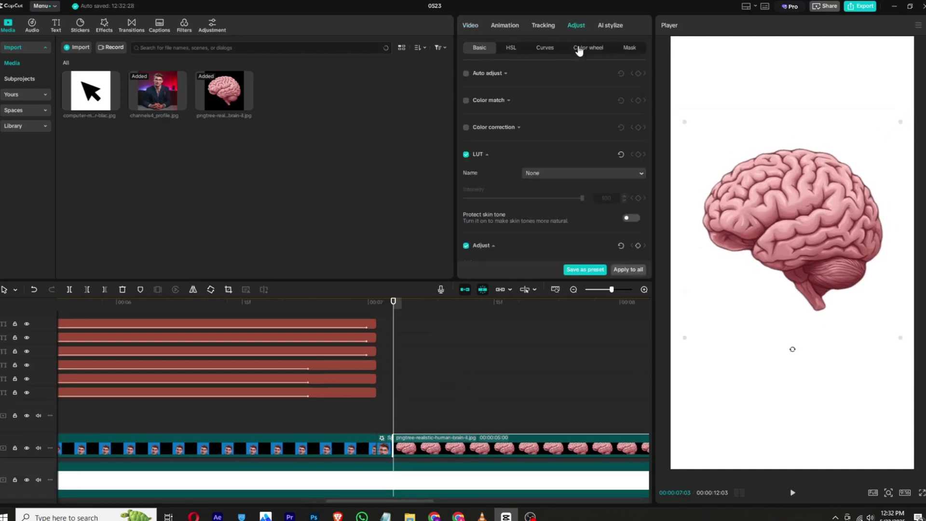
left_click(511, 47)
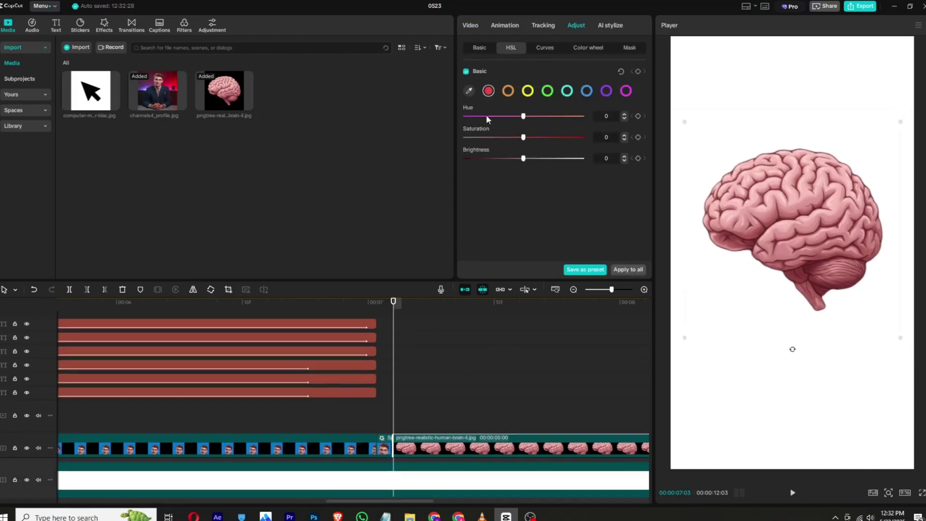
left_click(581, 160)
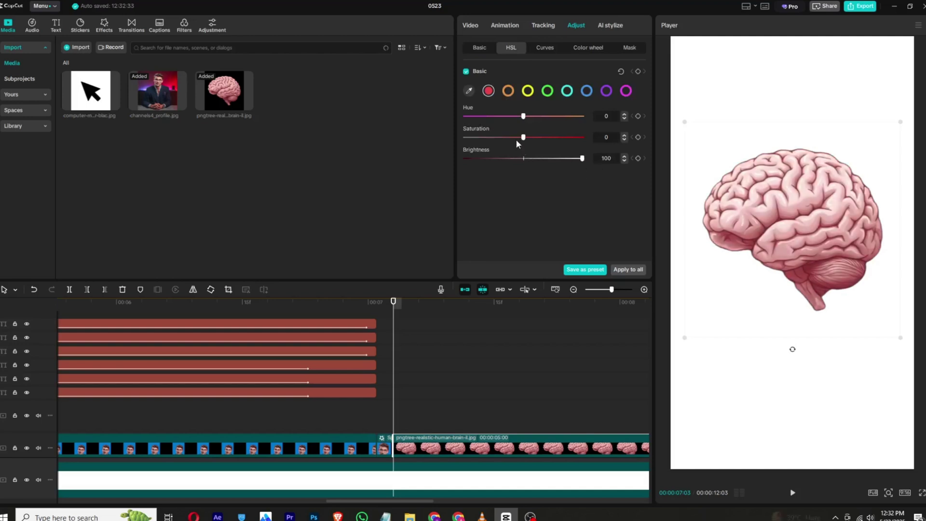
left_click(464, 137)
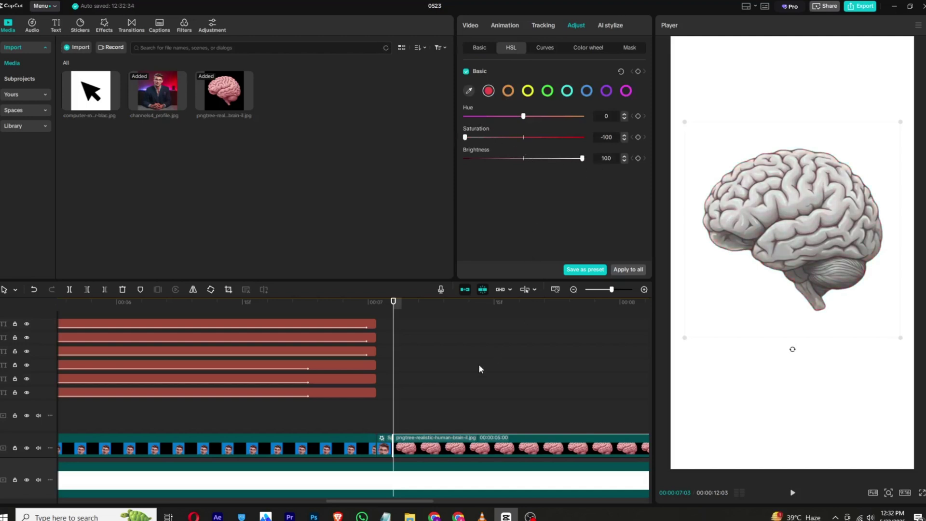
scroll(479, 369, "down", 1)
scroll(461, 349, "up", 1)
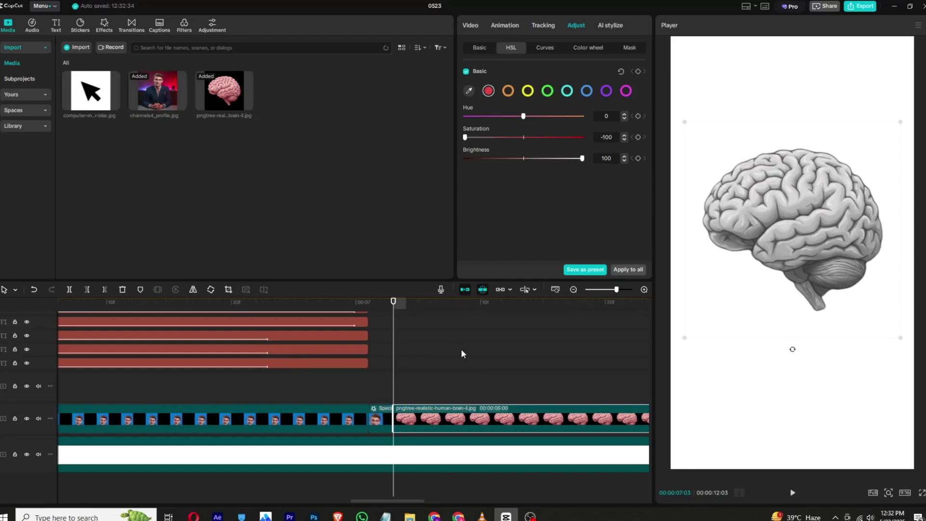
left_click(470, 26)
left_click(532, 51)
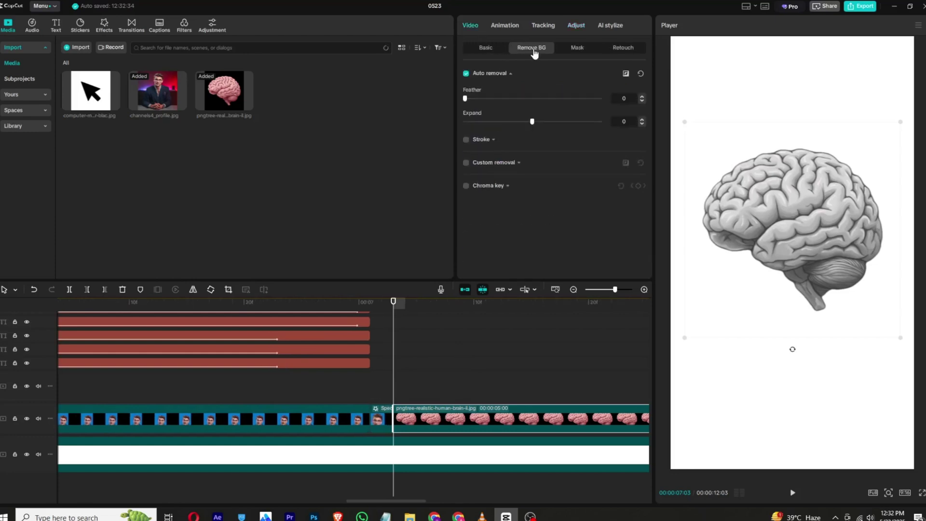
Step: Add a Rectangle mask to the brain showing its front slice
left_click(569, 51)
left_click(478, 79)
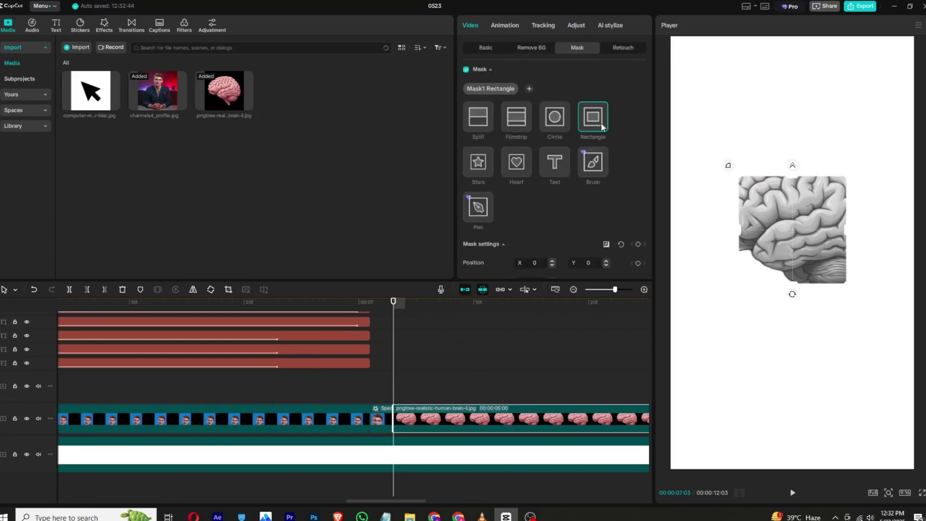
left_click_drag(786, 242, 765, 215)
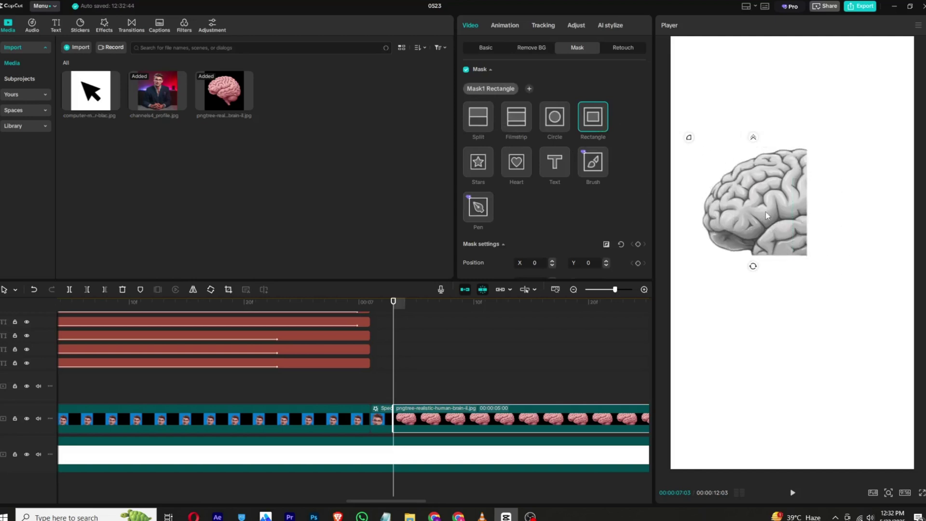
Step: Duplicate the brain clip twice, moving and resizing each copy's mask to reveal another slice
left_click_drag(461, 427, 466, 400)
left_click_drag(744, 236, 848, 236)
left_click_drag(441, 380, 447, 363)
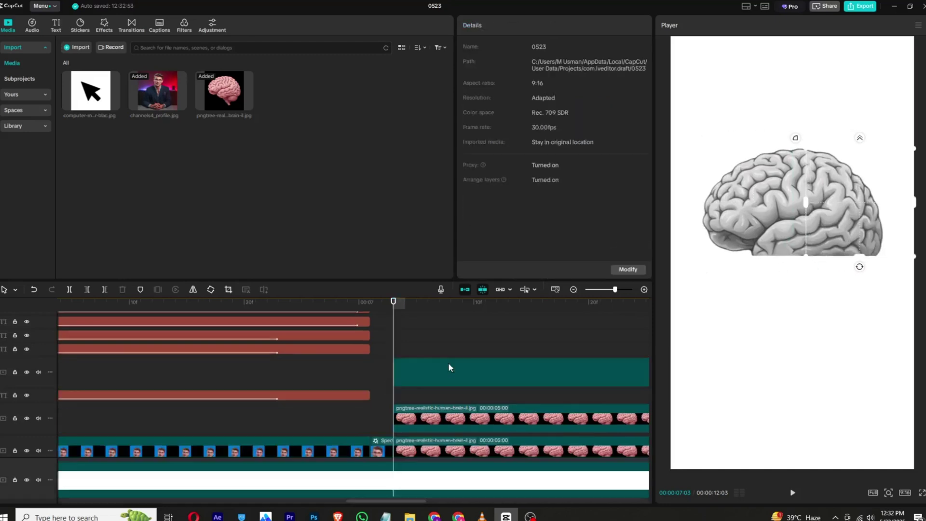
left_click_drag(874, 222, 879, 269)
left_click_drag(811, 257, 857, 281)
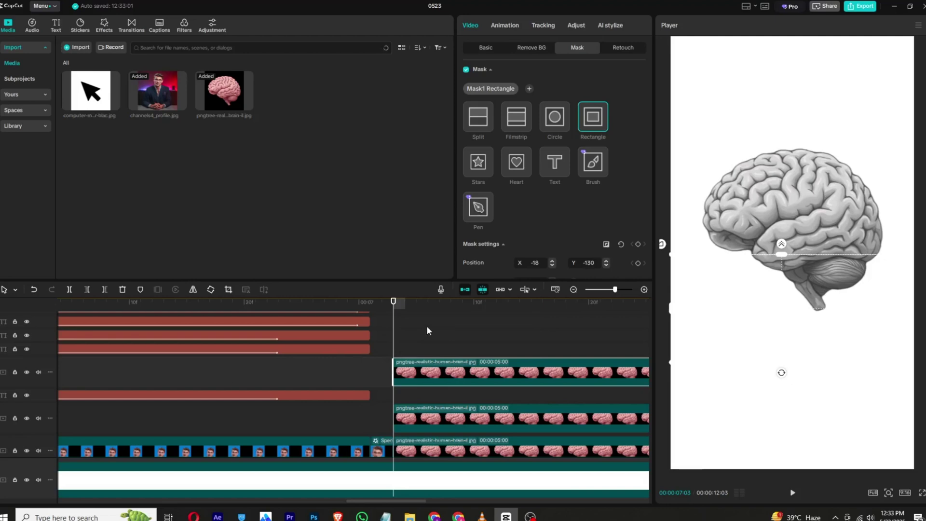
Step: Keyframe the first brain piece shifting down in the frame by 00:07:08
left_click(499, 49)
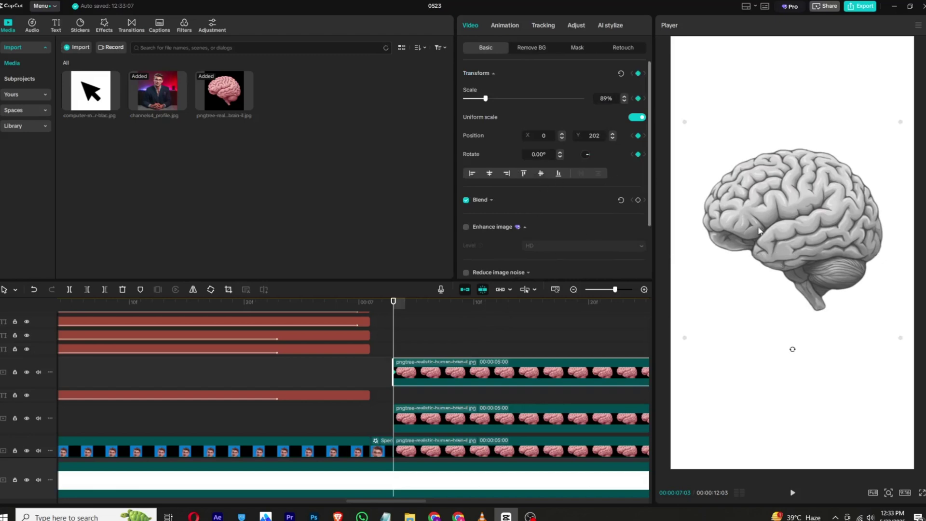
left_click(451, 304)
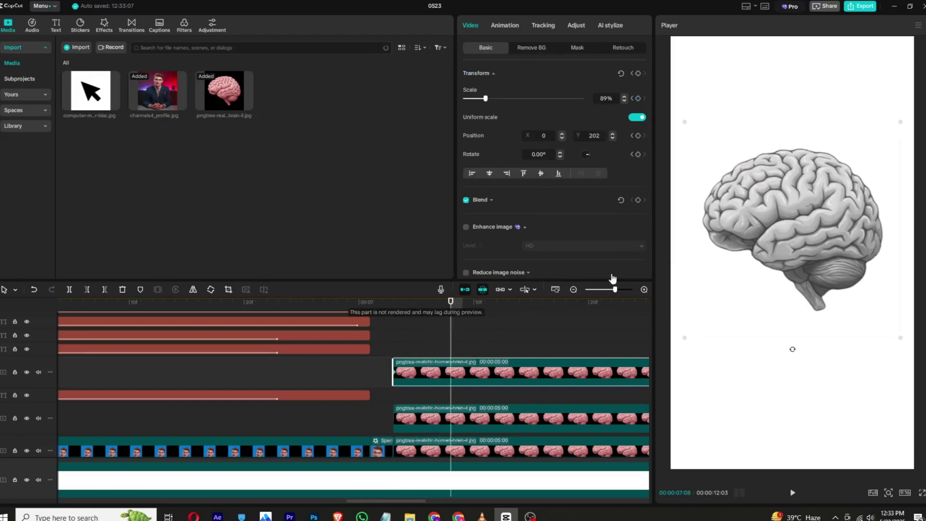
left_click_drag(765, 207, 770, 280)
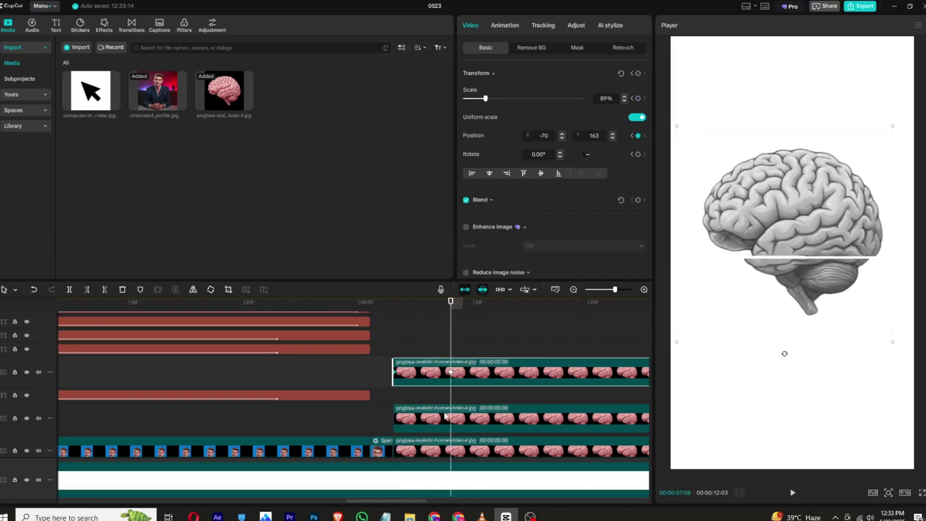
Step: Keyframe the middle brain piece sliding right at 07:08 to open a gap
left_click(444, 415)
left_click(394, 303)
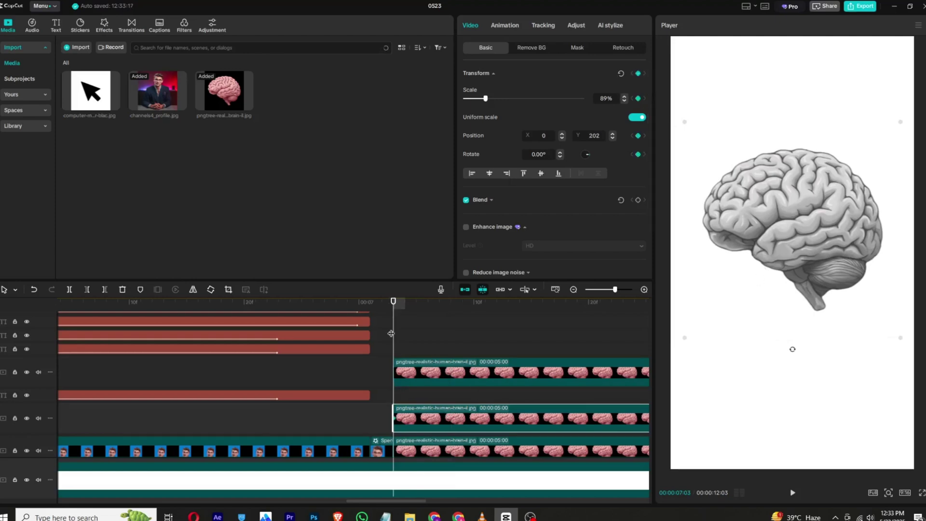
left_click_drag(418, 305, 462, 305)
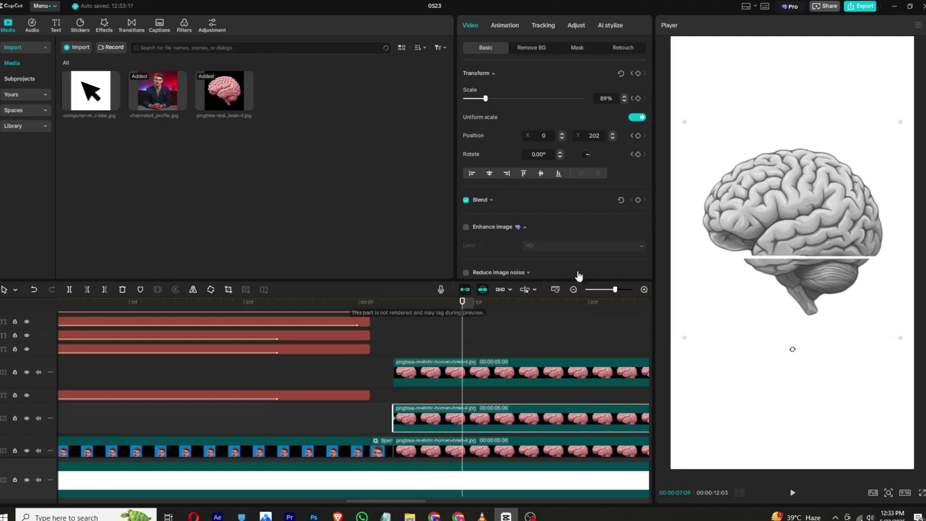
mouse_move(828, 202)
left_mouse_down()
mouse_move(847, 190)
mouse_move(838, 204)
left_mouse_up()
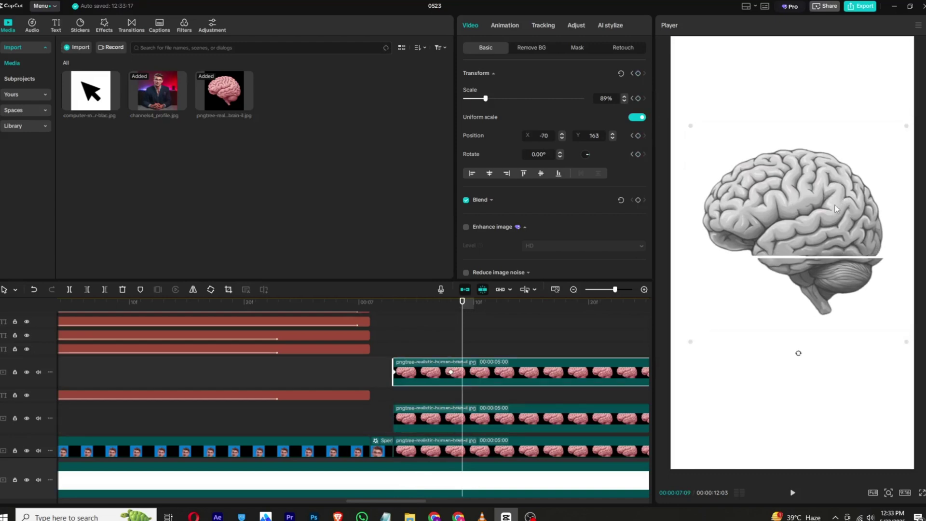
key("ctrl+z")
left_click(481, 420)
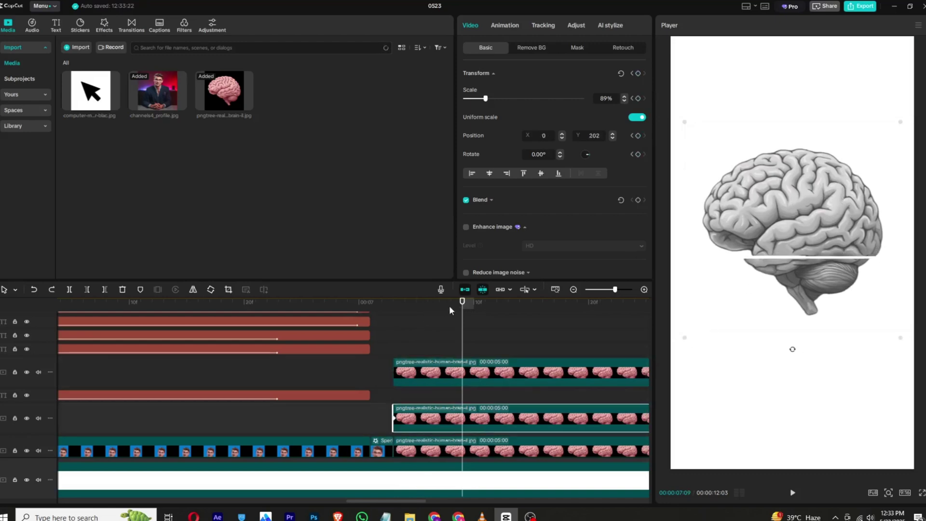
left_click_drag(461, 308, 452, 307)
mouse_move(832, 227)
left_mouse_down()
mouse_move(844, 218)
mouse_move(835, 224)
left_mouse_up()
Step: Keyframe the bottom brain slice moving from Y 202 to Y 211 by 07:08
scroll(427, 420, "down", 2)
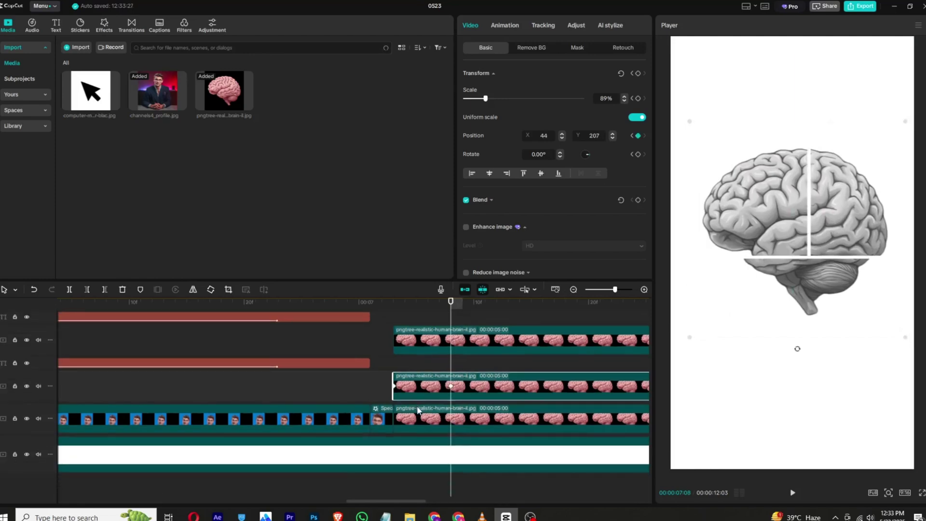
left_click(417, 410)
left_click(404, 302)
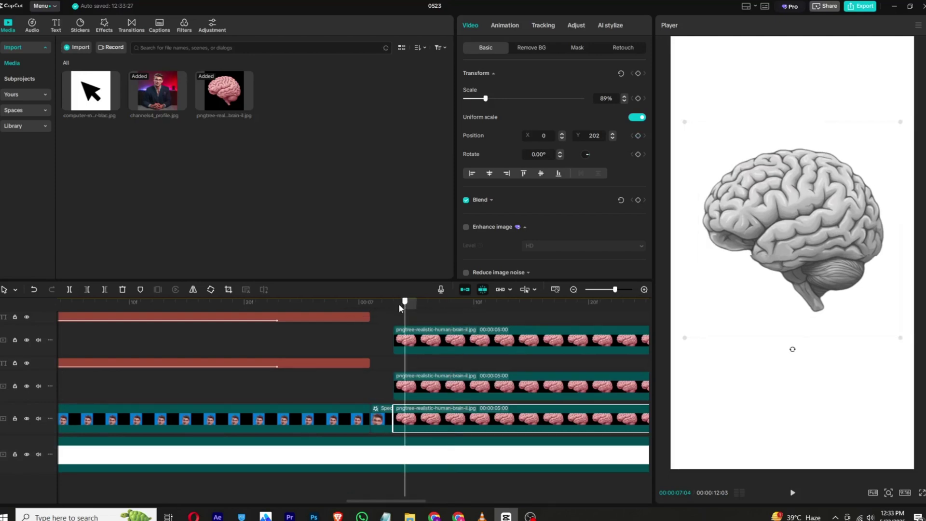
left_click(398, 303)
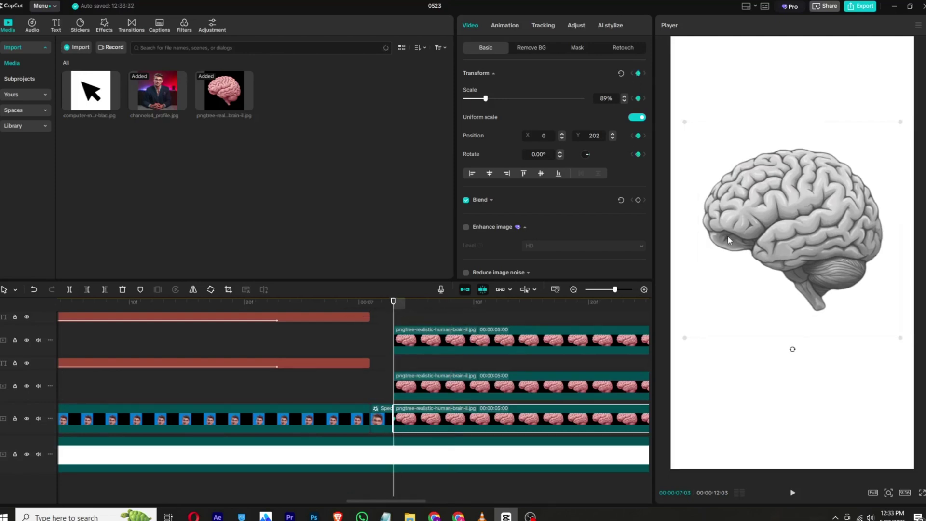
left_click_drag(418, 304, 449, 307)
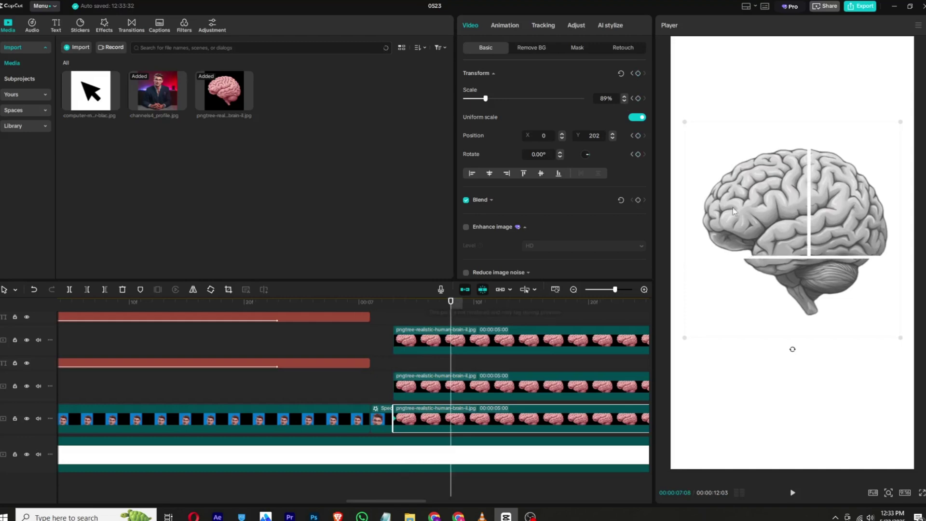
left_click_drag(754, 209, 759, 207)
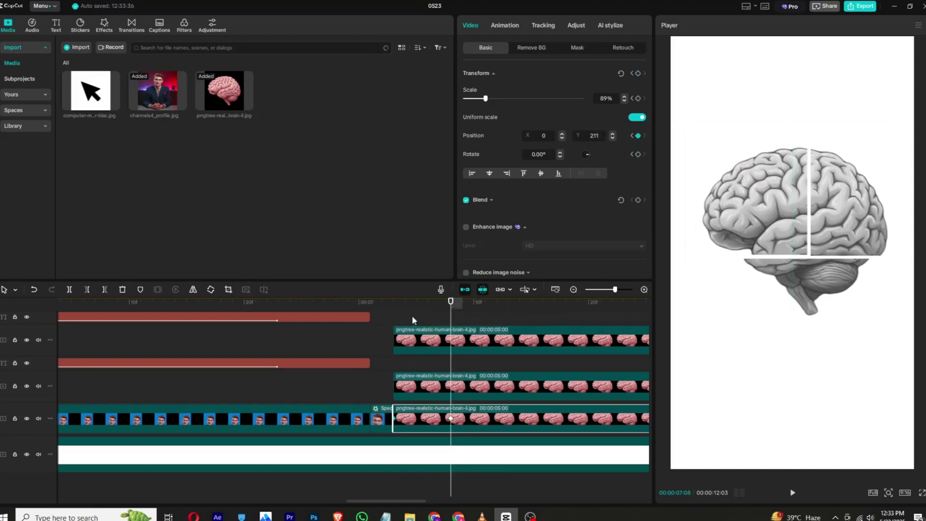
Step: Play back the slice animation from the start of the brain clips
left_click_drag(413, 313, 397, 305)
left_click(436, 341)
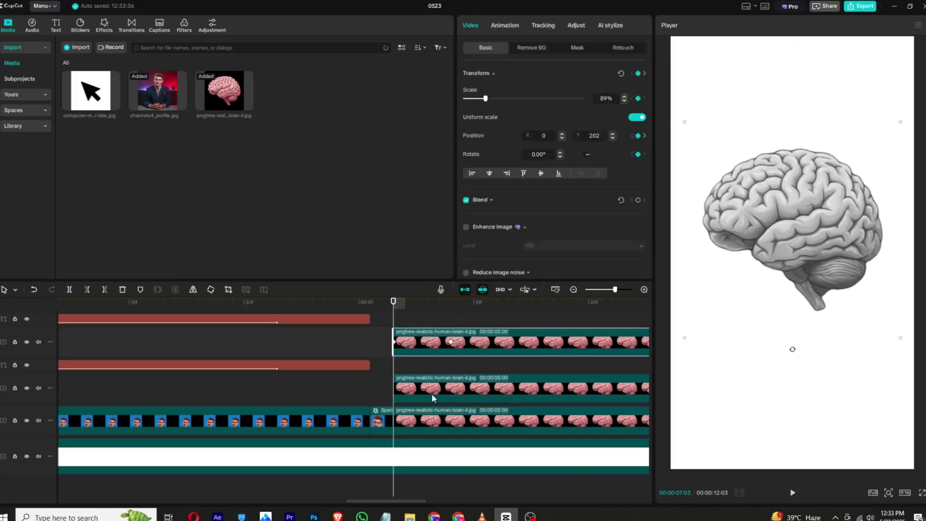
key("space")
Step: Apply Cubic Out easing to the top and middle brain slices' keyframes
right_click(453, 342)
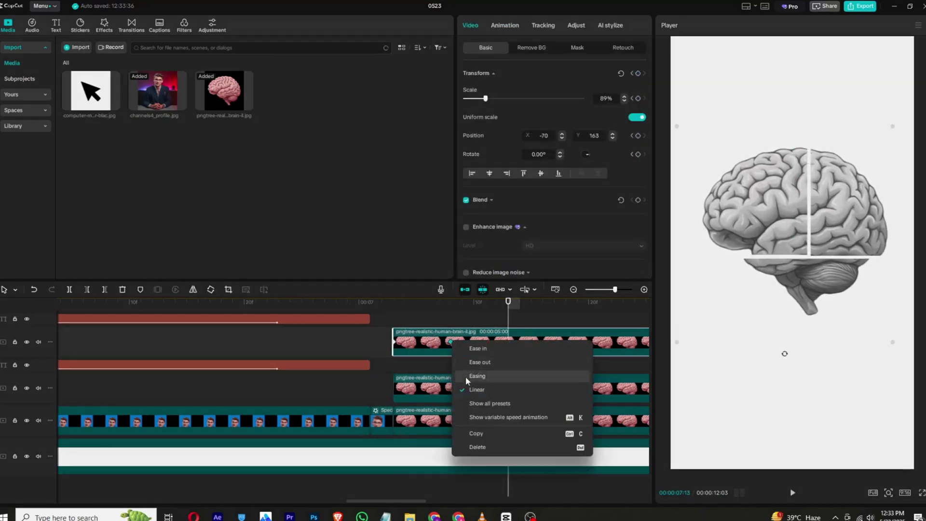
left_click(476, 404)
left_click(538, 425)
left_click(668, 349)
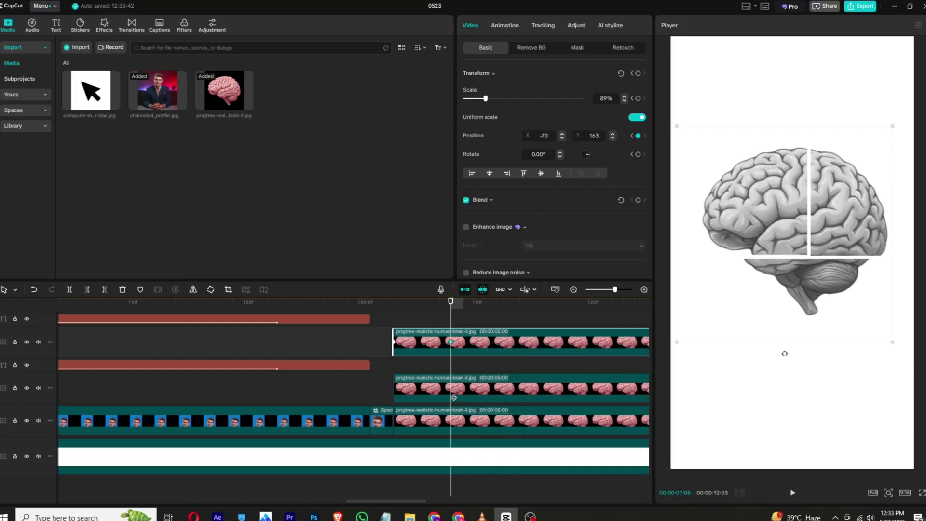
left_click(451, 387)
right_click(452, 387)
left_click(468, 447)
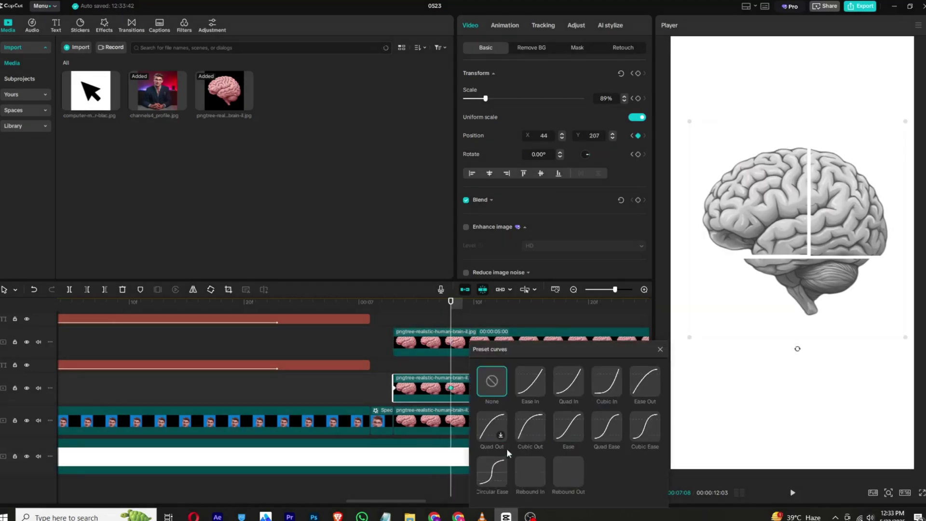
left_click(536, 435)
left_click(660, 349)
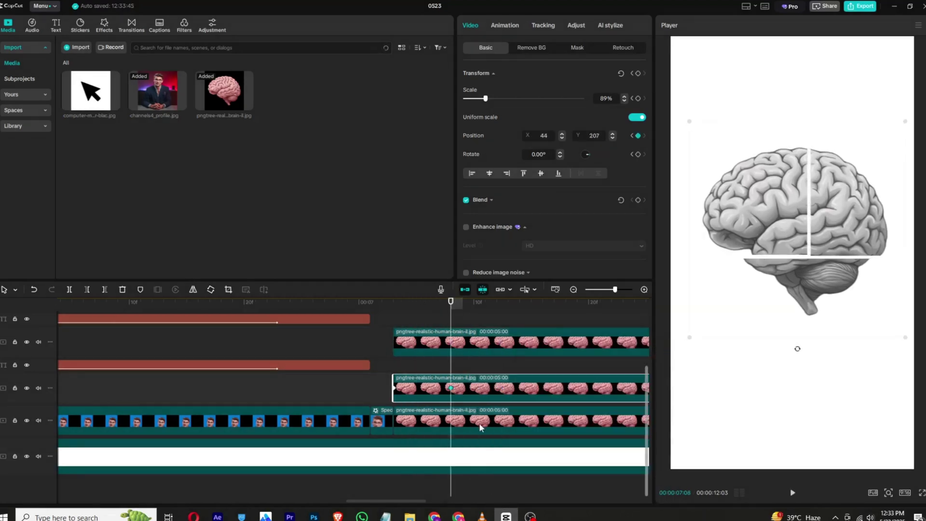
Step: Open the bottom slice's keyframe curve presets, close them and deselect at 07:10
left_click(453, 424)
right_click(453, 424)
left_click(466, 458)
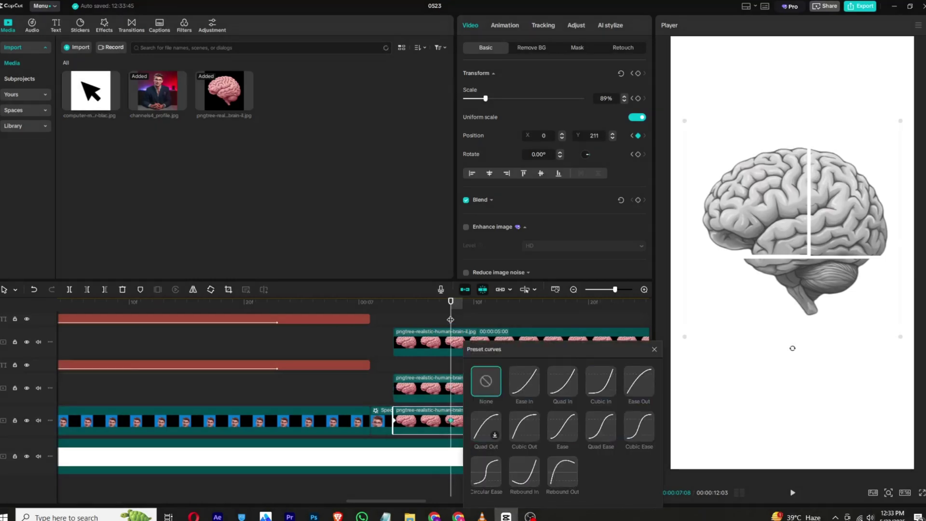
left_click(654, 349)
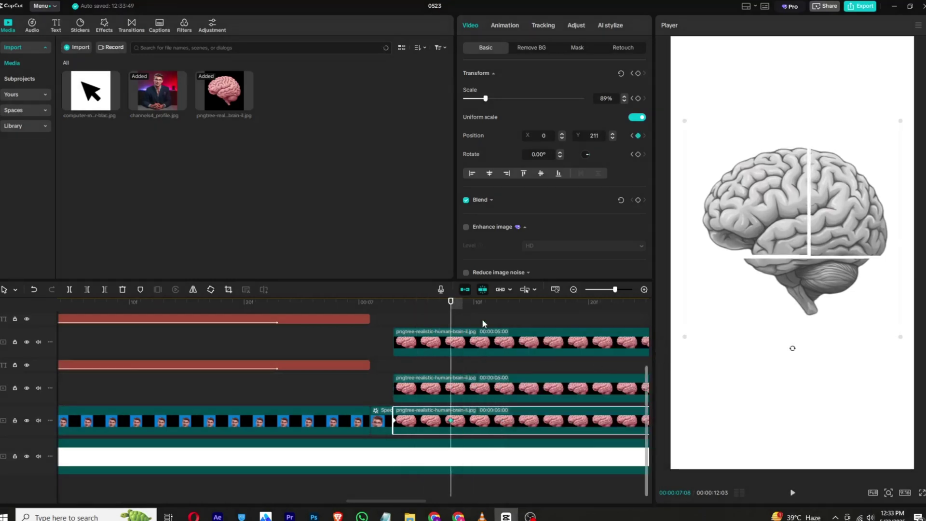
left_click(467, 316)
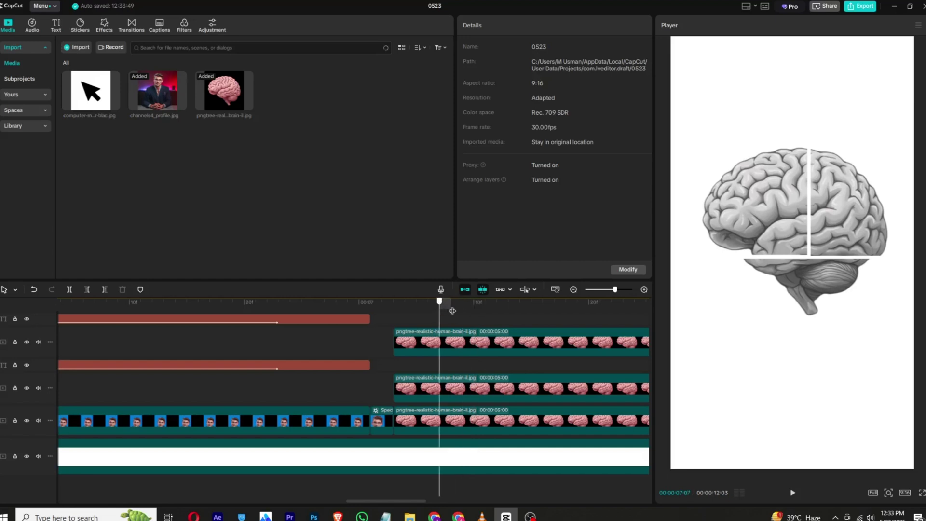
Step: Split all three brain clips at 00:00:07:09
left_click_drag(493, 316, 480, 428)
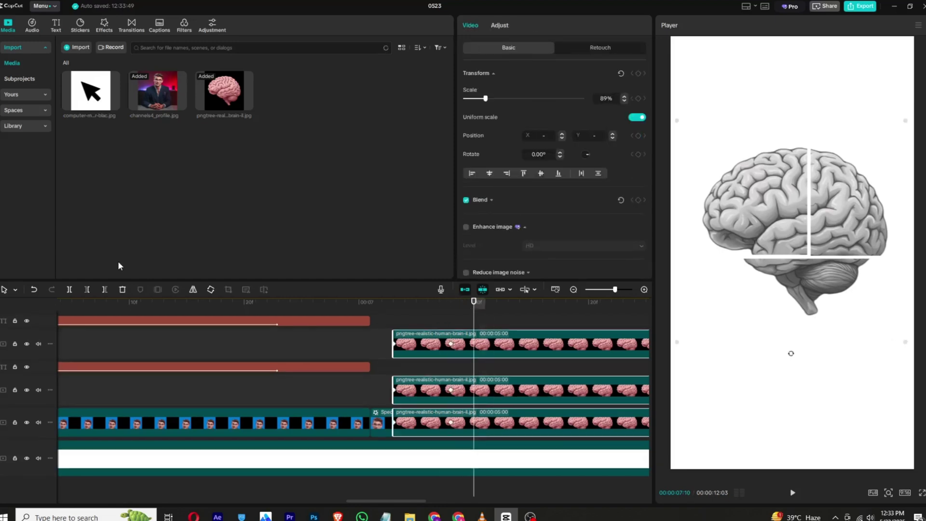
left_click(462, 301)
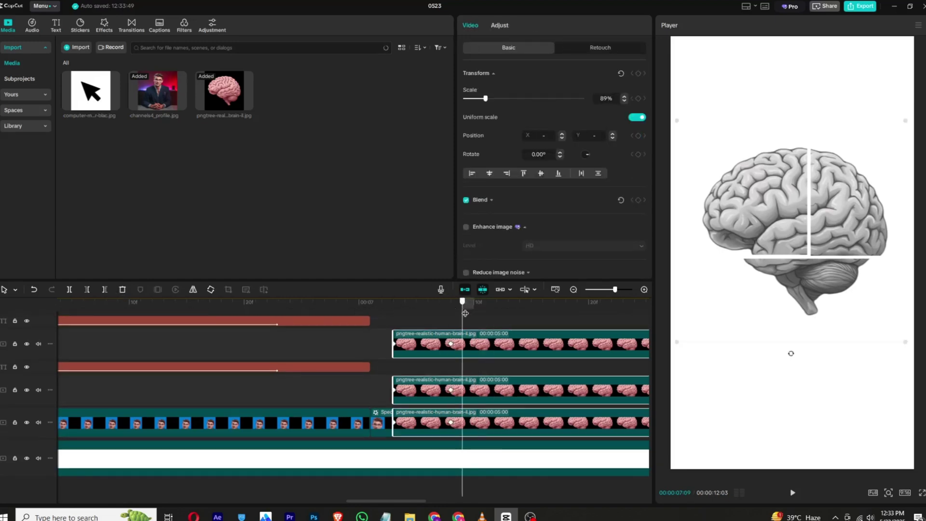
left_click(69, 289)
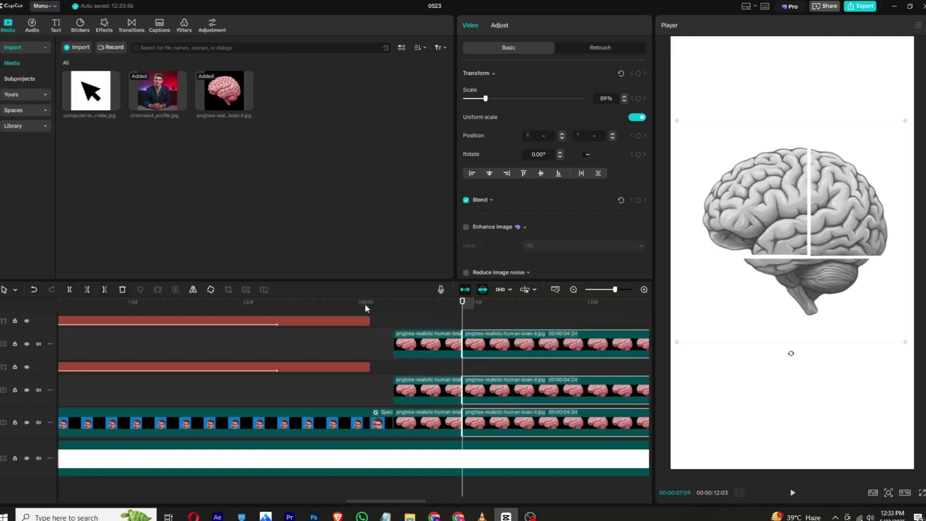
left_click(469, 313)
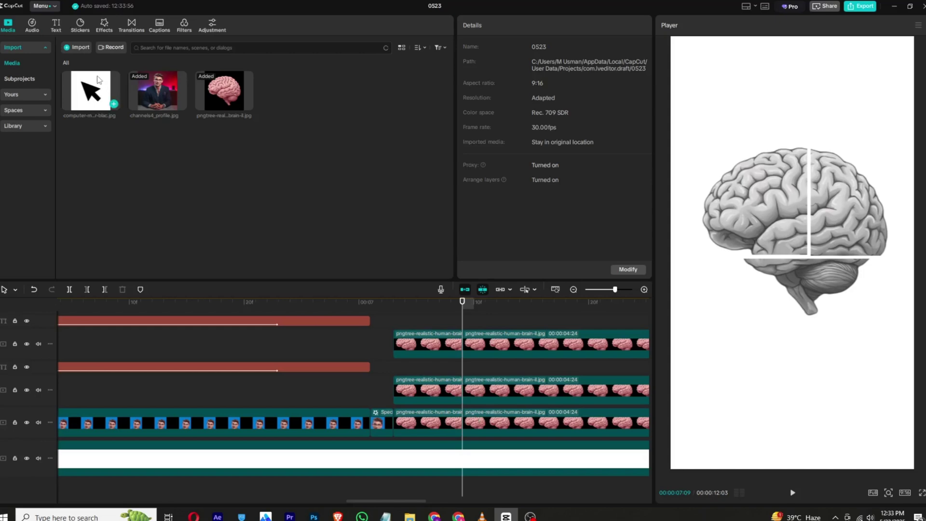
Step: Move the editor window around, restore it to full screen, and open Text presets
left_click_drag(60, 9, 186, 118)
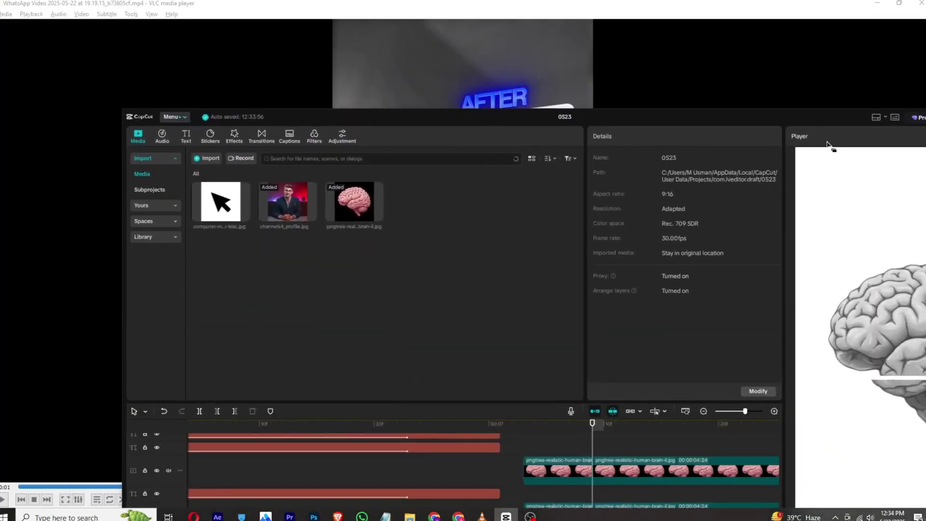
left_click_drag(868, 124, 779, 108)
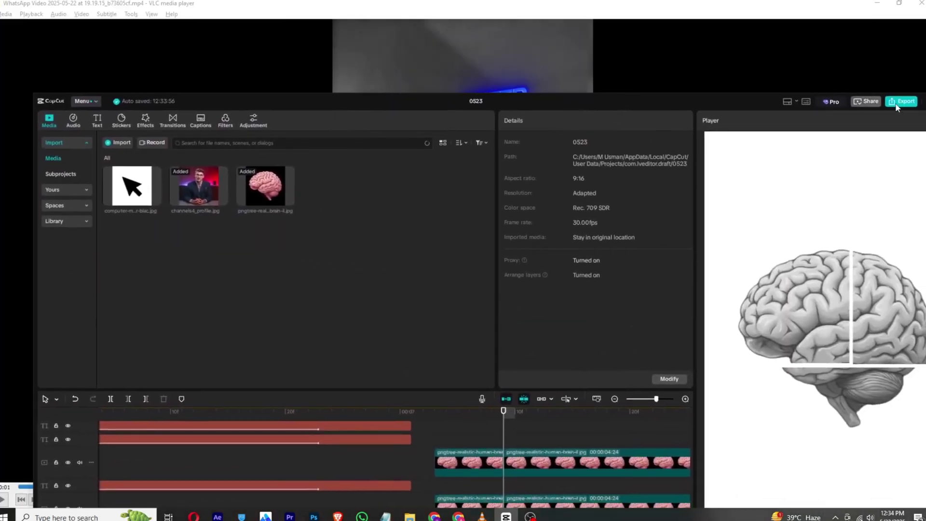
left_click_drag(670, 98, 595, 86)
left_click(874, 89)
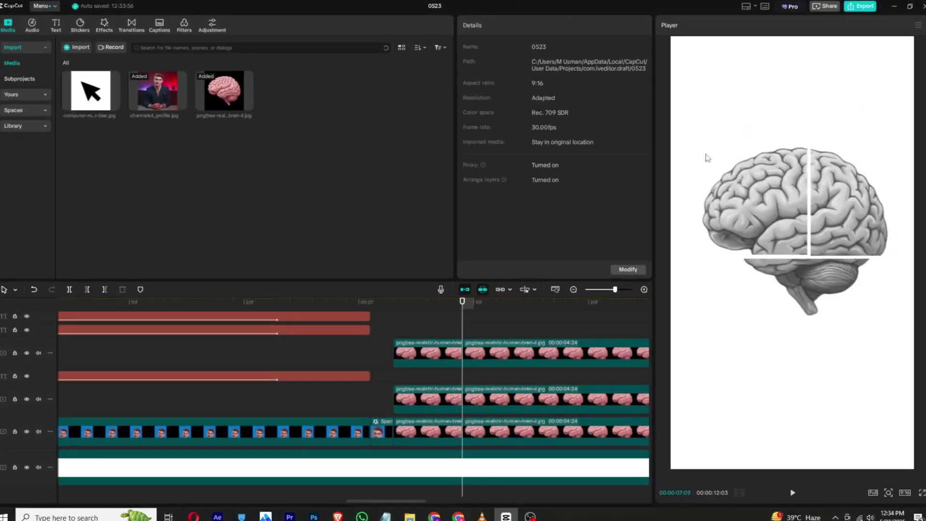
left_click(55, 24)
Step: Add a default text clip at 07:09 reading 'HOW CAN I GET MORE LEADS?' from the notes
left_click_drag(83, 63, 463, 423)
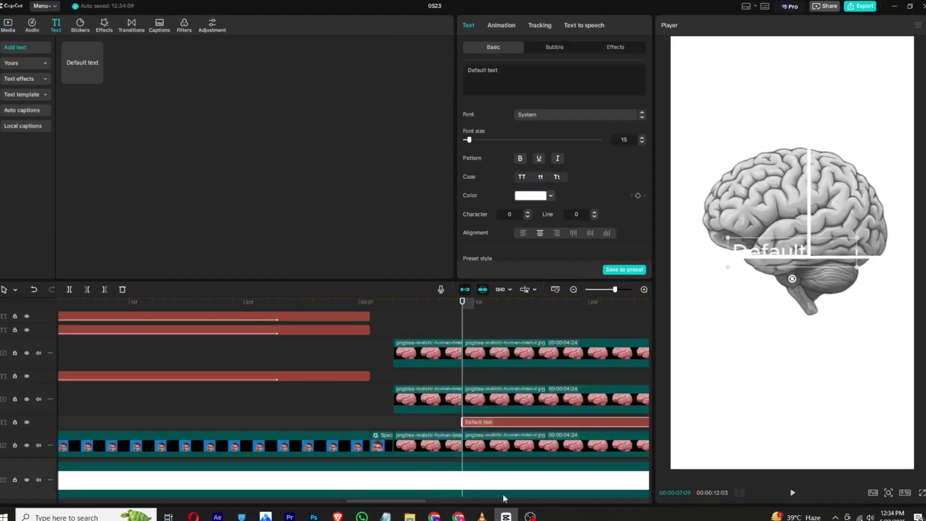
left_click(386, 517)
left_click(382, 288)
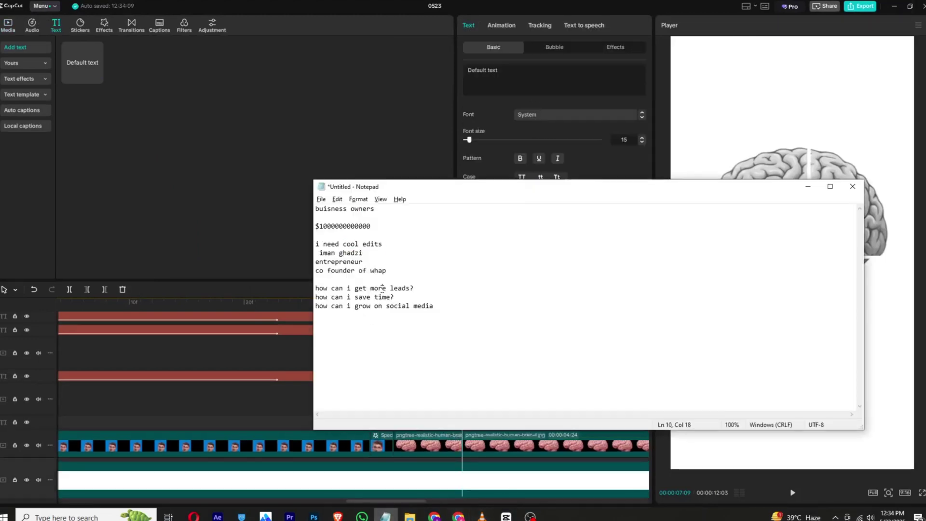
left_click_drag(416, 288, 336, 279)
key("ctrl+c")
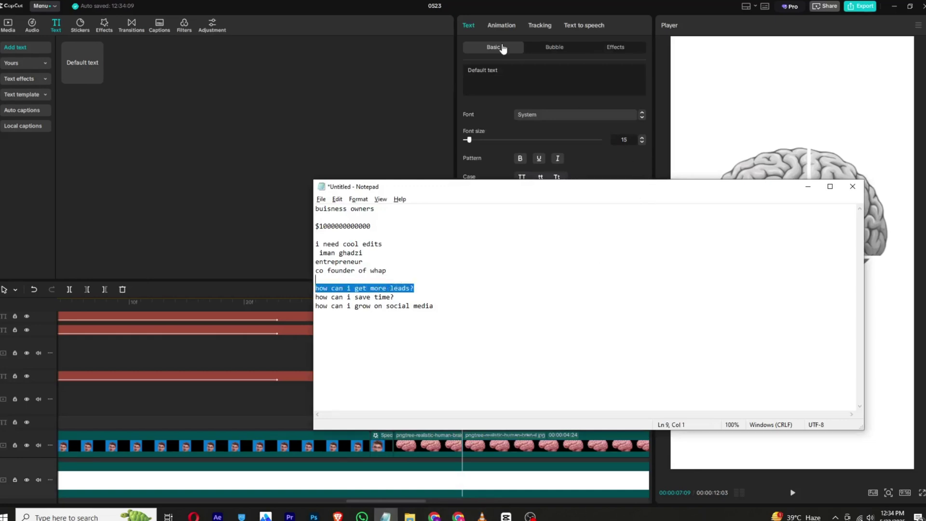
left_click(518, 69)
key("ctrl+a")
key("ctrl+v")
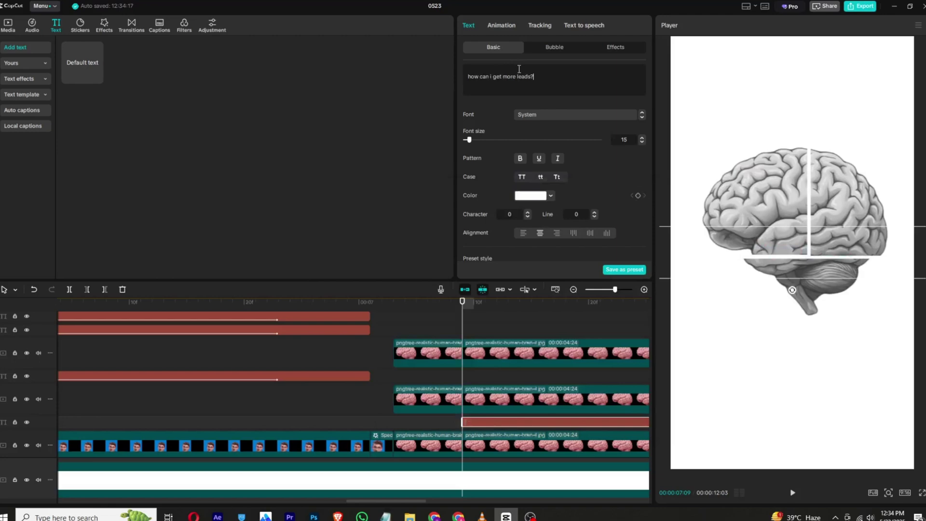
Step: Style the caption in black Bebas Regular, shrink it and place it above the brain
left_click(582, 117)
left_click(522, 178)
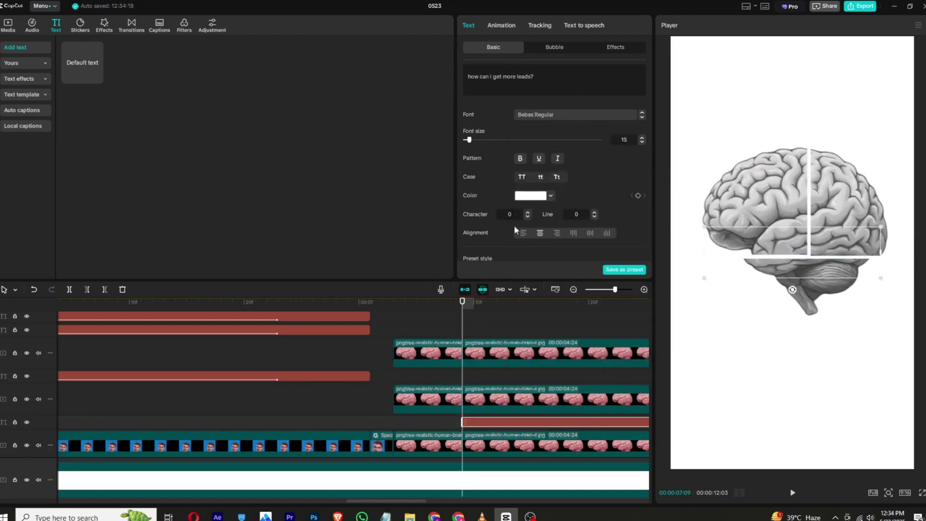
left_click(520, 196)
left_click_drag(510, 259, 478, 282)
left_click_drag(754, 268, 732, 137)
left_click_drag(857, 95, 774, 136)
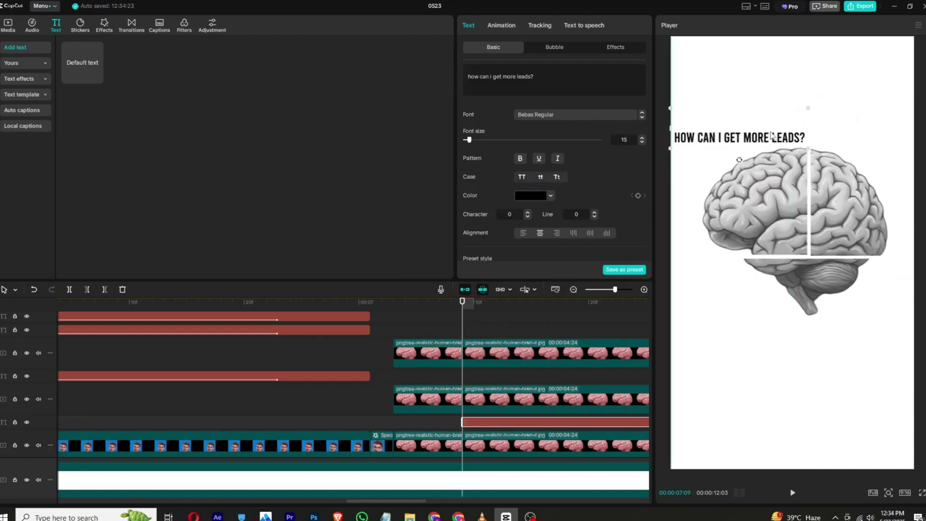
left_click(503, 26)
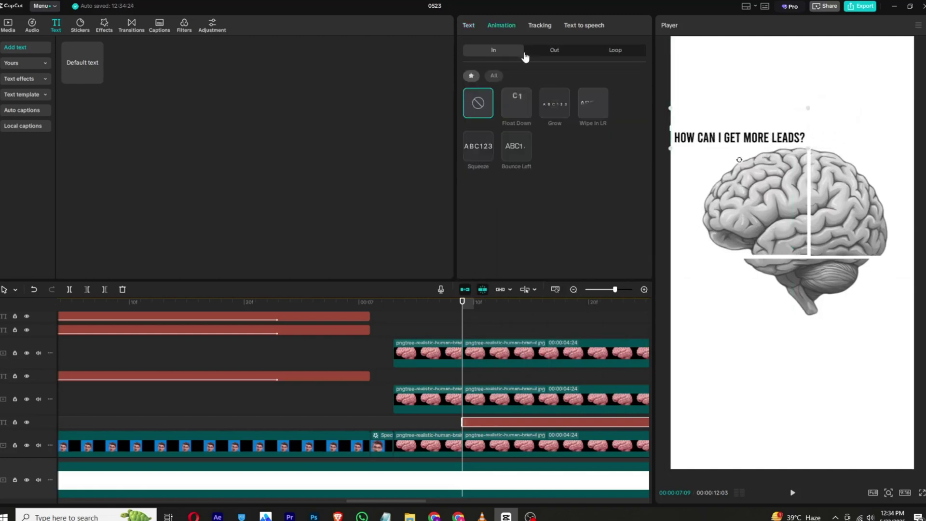
Step: Give the caption a 1.2s Wipe In LR entrance, then return to its 07:09 start
left_click(593, 100)
left_click(577, 268)
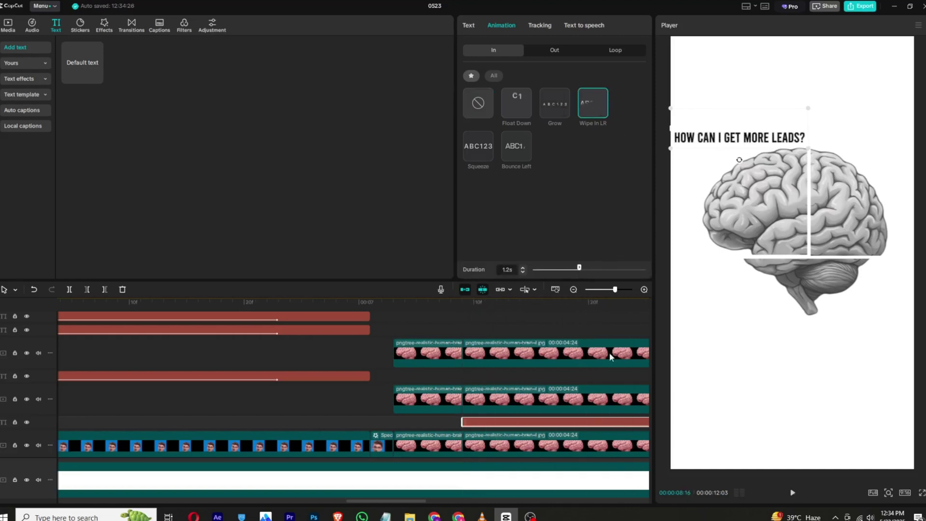
left_click_drag(413, 500, 478, 503)
scroll(477, 419, "down", 2)
scroll(482, 407, "down", 2)
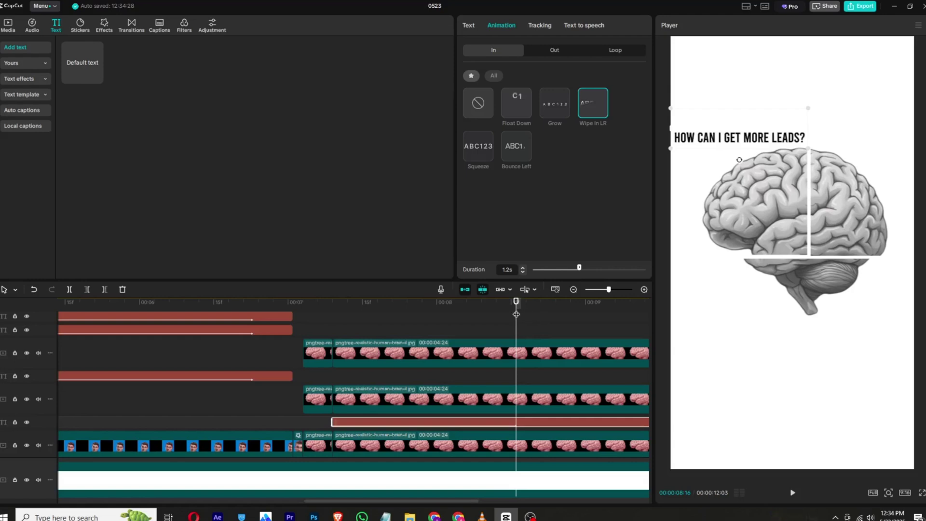
left_click_drag(517, 316, 515, 316)
left_click_drag(393, 303, 333, 310)
Step: Keyframe the bottom brain slice's HSL saturation and brightness to 0 at 00:07:15
left_click(380, 446)
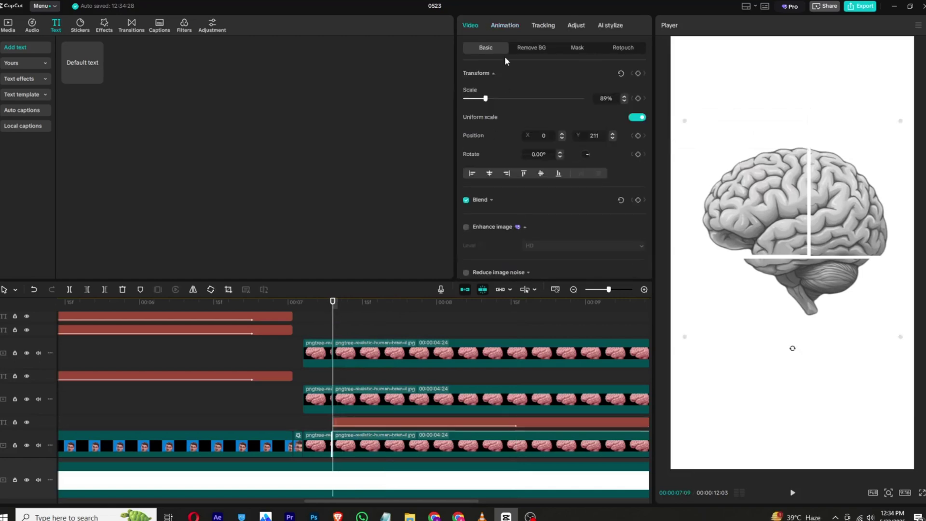
left_click(576, 25)
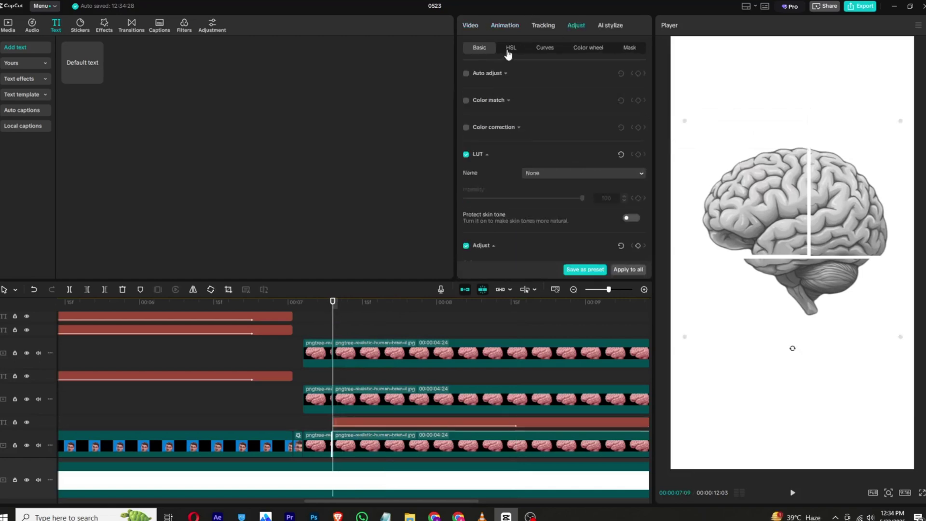
left_click(509, 48)
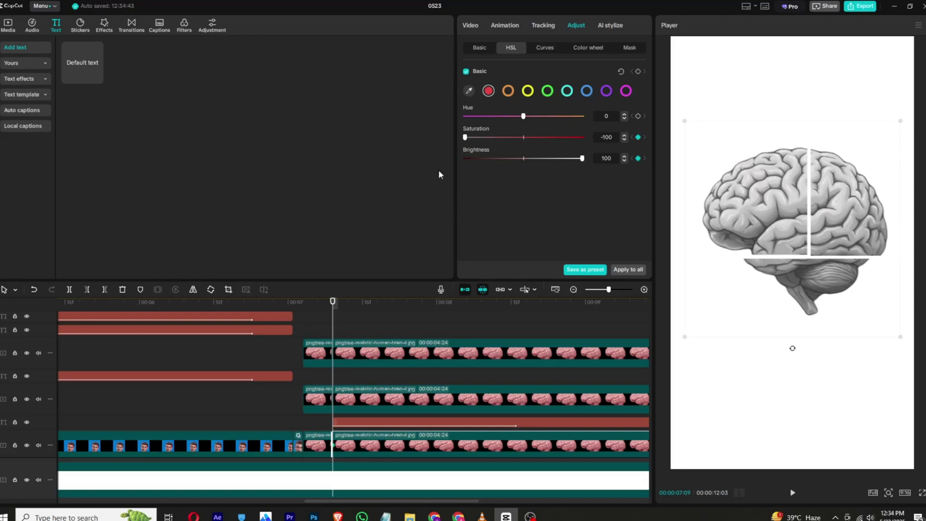
left_click_drag(337, 309, 366, 309)
left_click(529, 158)
left_click_drag(526, 161, 522, 159)
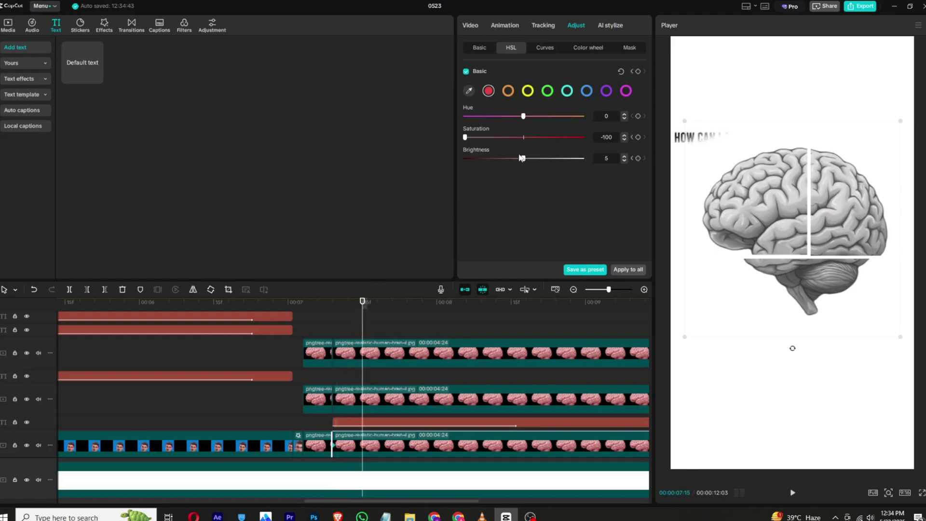
left_click(525, 138)
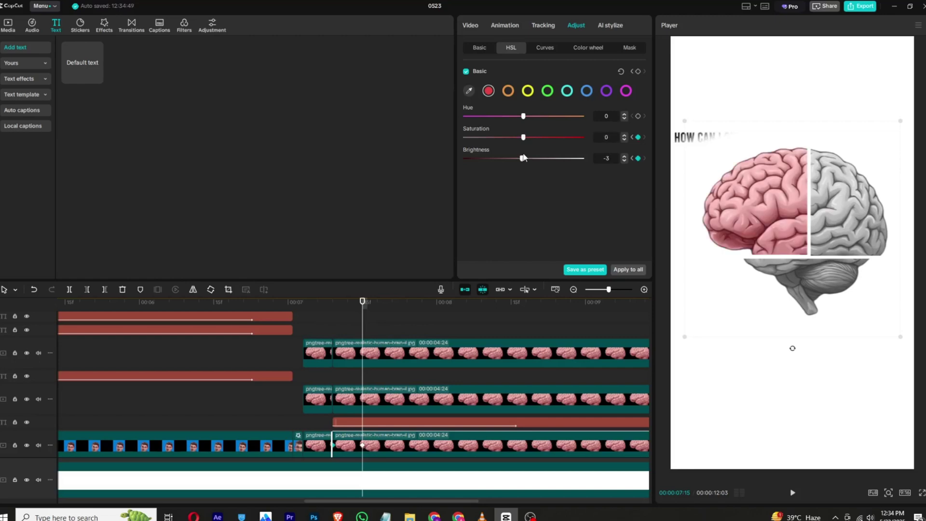
Step: Preview the grey-to-pink fade from around 00:07:06
left_click(317, 298)
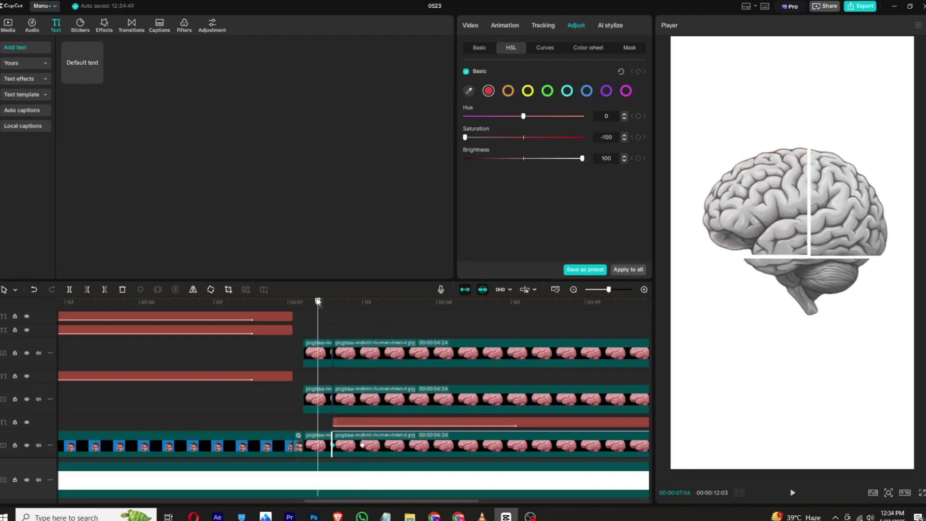
key("space")
key("space")
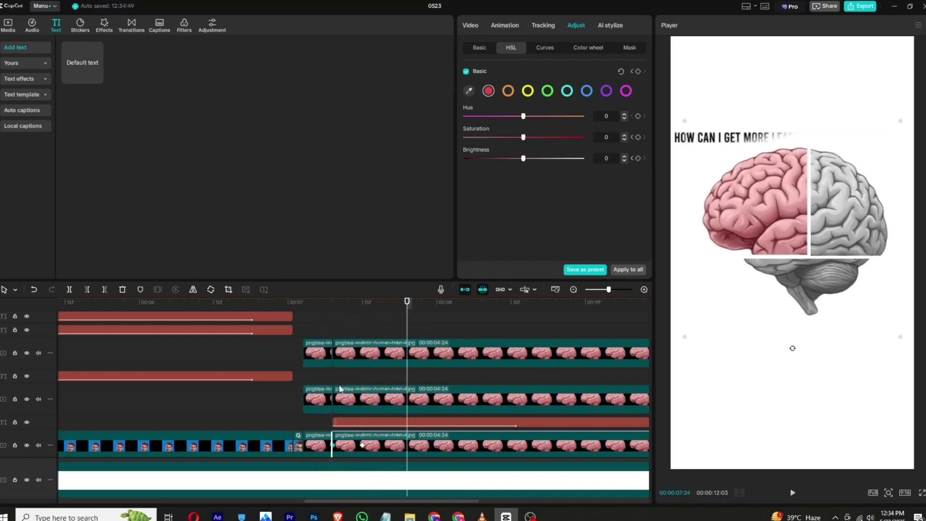
left_click(363, 446)
key("space")
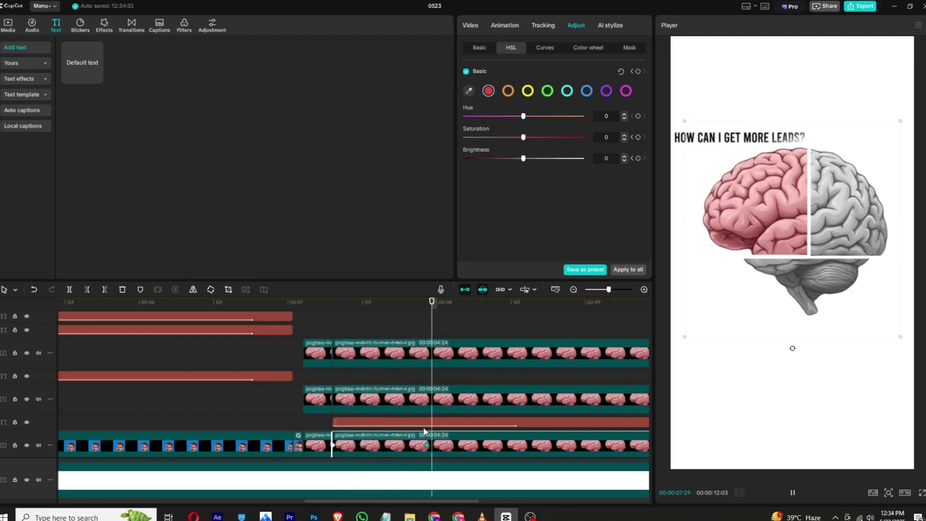
key("space")
left_click(324, 304)
key("space")
key("space")
scroll(483, 356, "down", 2)
scroll(479, 357, "down", 2)
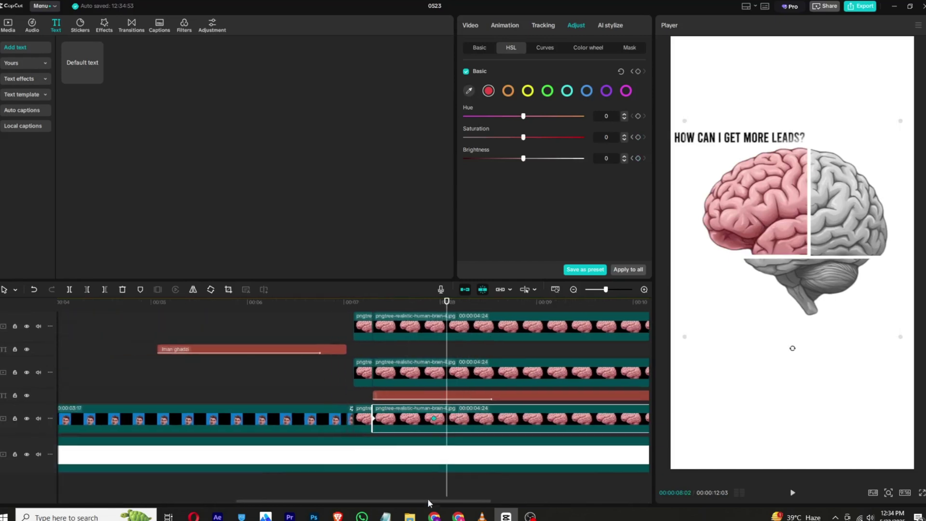
Step: Shift the middle brain clip to start at 00:08:09 and stretch the short leftover clip to meet it
left_click_drag(442, 501, 458, 497)
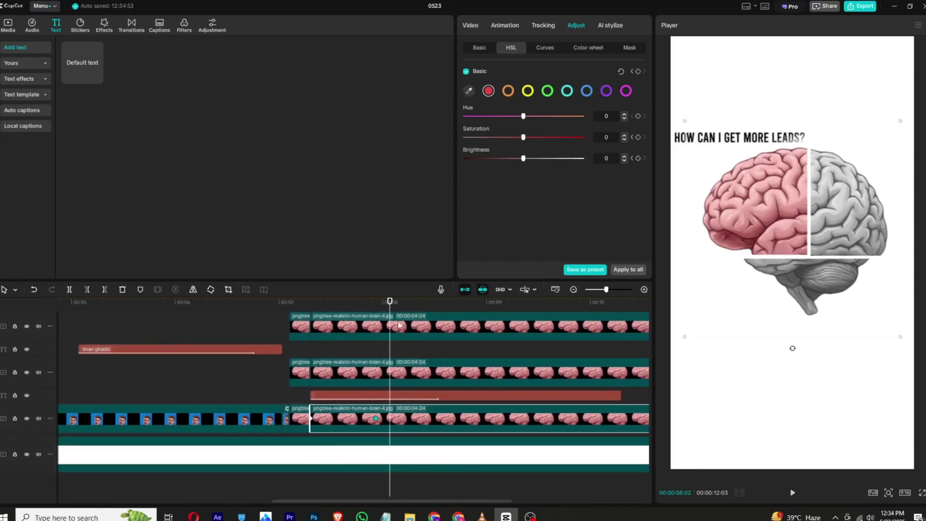
left_click_drag(405, 302, 414, 302)
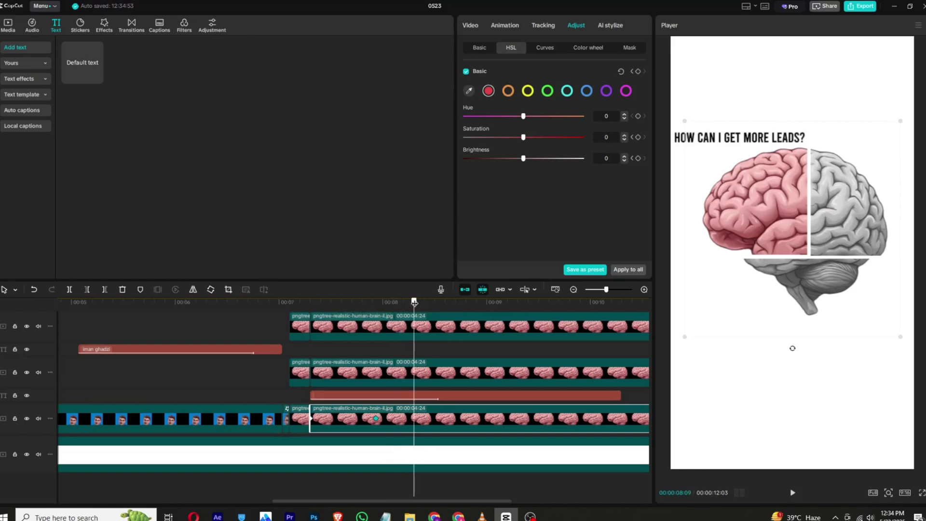
left_click(435, 384)
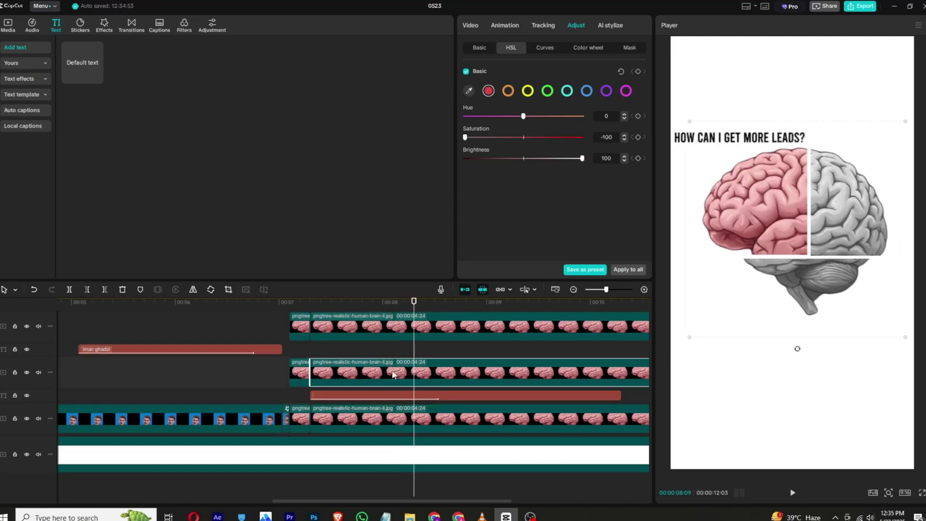
left_click_drag(393, 374, 499, 375)
left_click(309, 374)
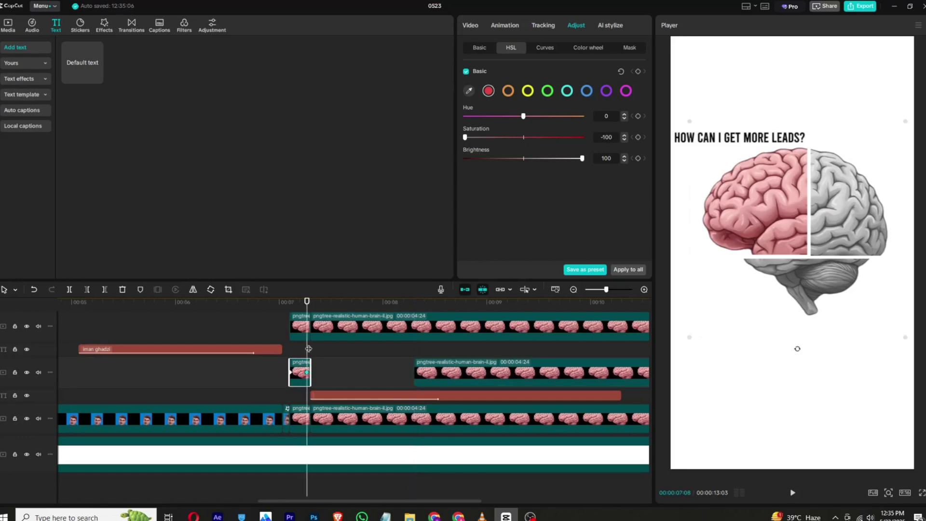
left_click_drag(303, 307, 304, 306)
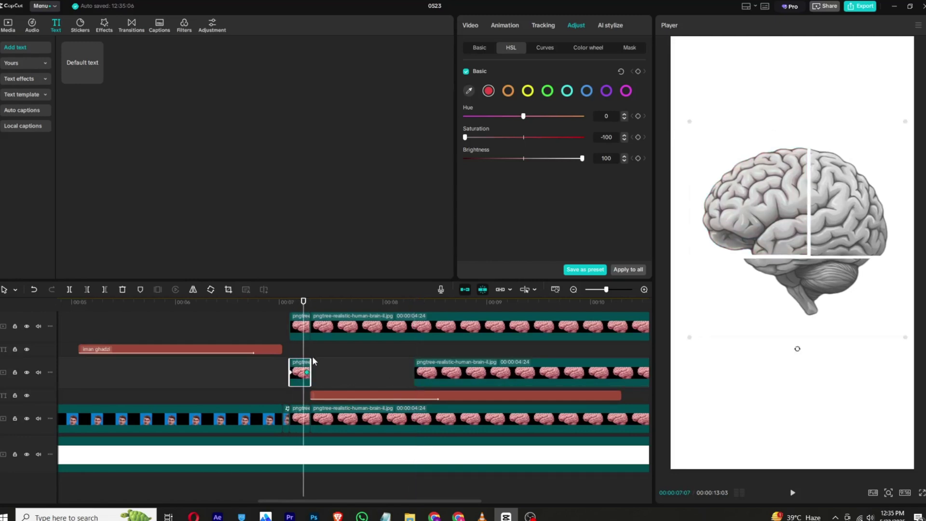
left_click_drag(311, 363, 414, 362)
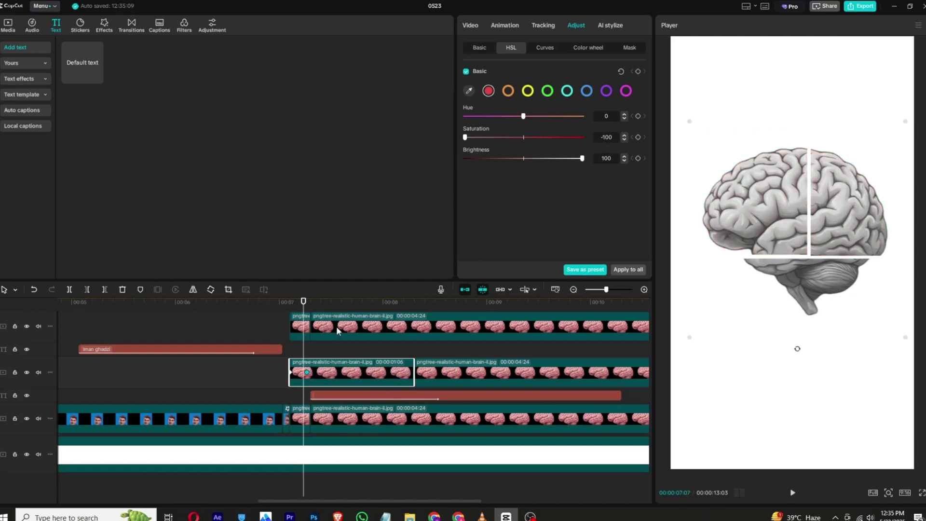
Step: Keyframe the second middle-track clip's HSL saturation and brightness to 0 at 00:08:25
left_click(334, 304)
mouse_move(340, 307)
left_mouse_down()
mouse_move(357, 304)
mouse_move(337, 304)
left_mouse_up()
left_click(372, 327)
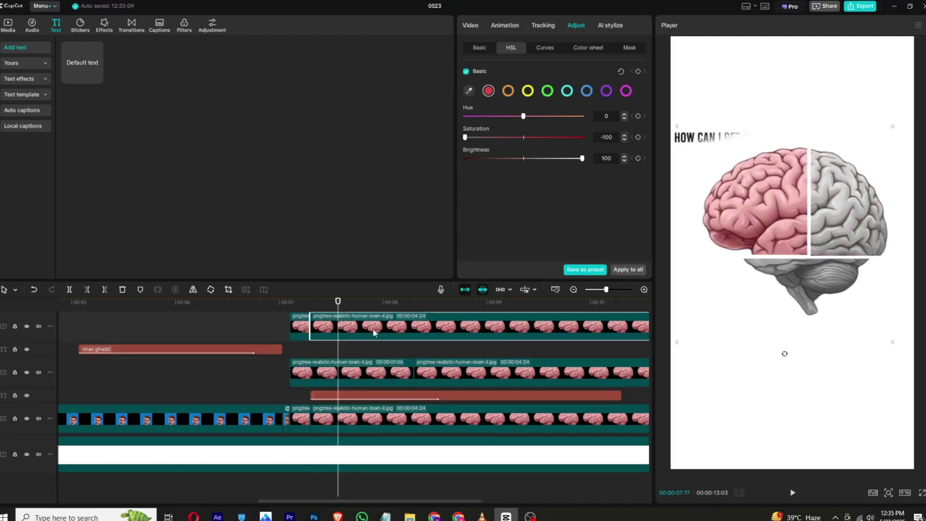
left_click(413, 303)
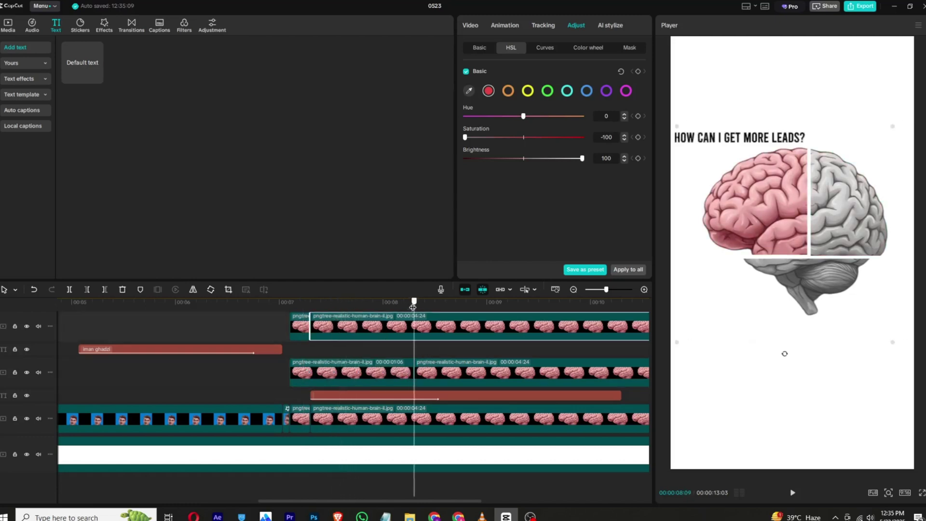
left_click(440, 363)
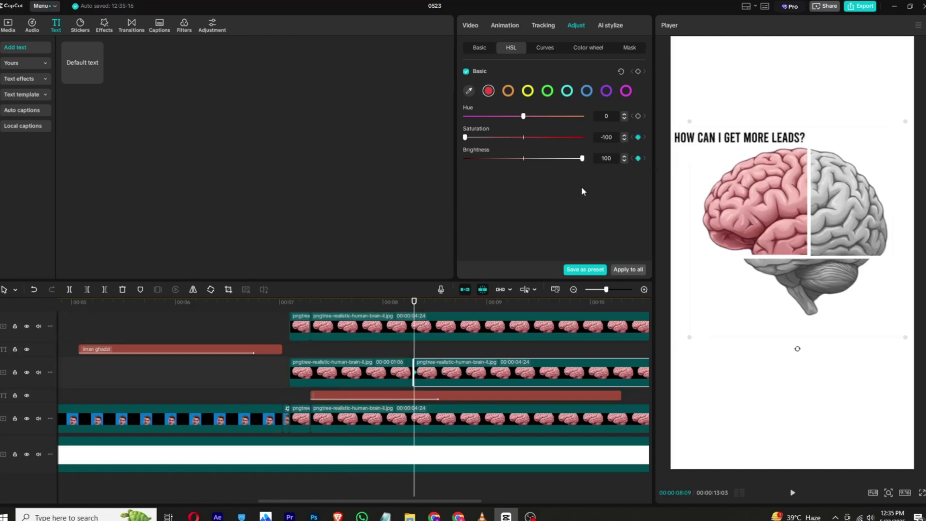
left_click_drag(424, 299, 469, 308)
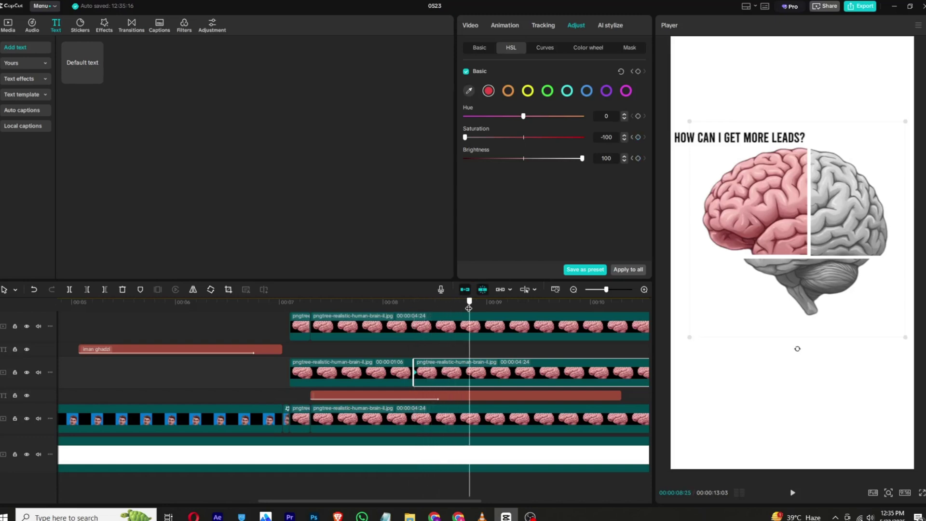
left_click(522, 159)
left_click(526, 138)
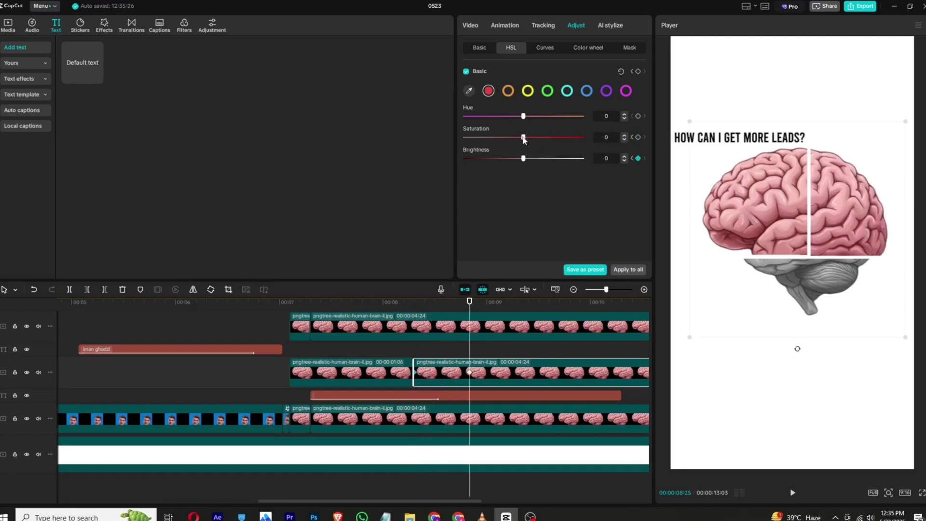
Step: Duplicate the caption as 'HOW CAN I SAVE TIME?', shrunk and placed right of the first question
left_click(385, 515)
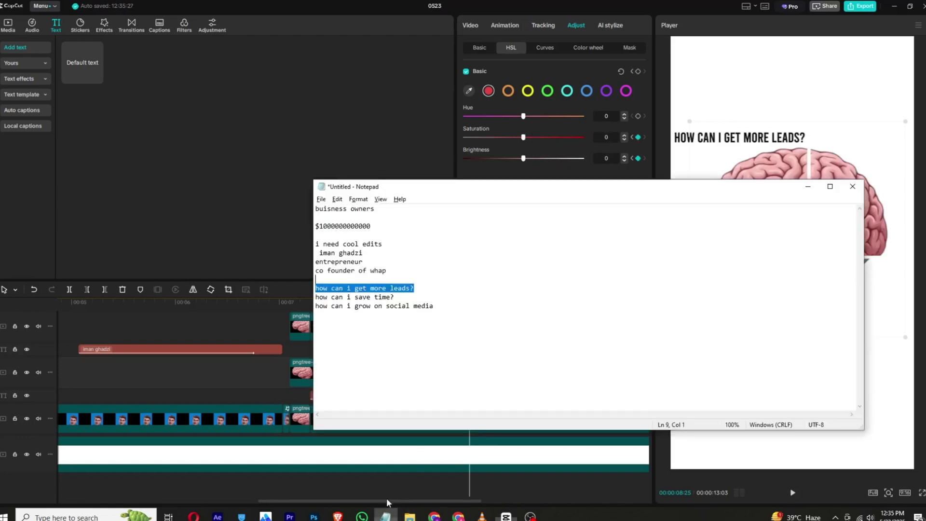
left_click(351, 296)
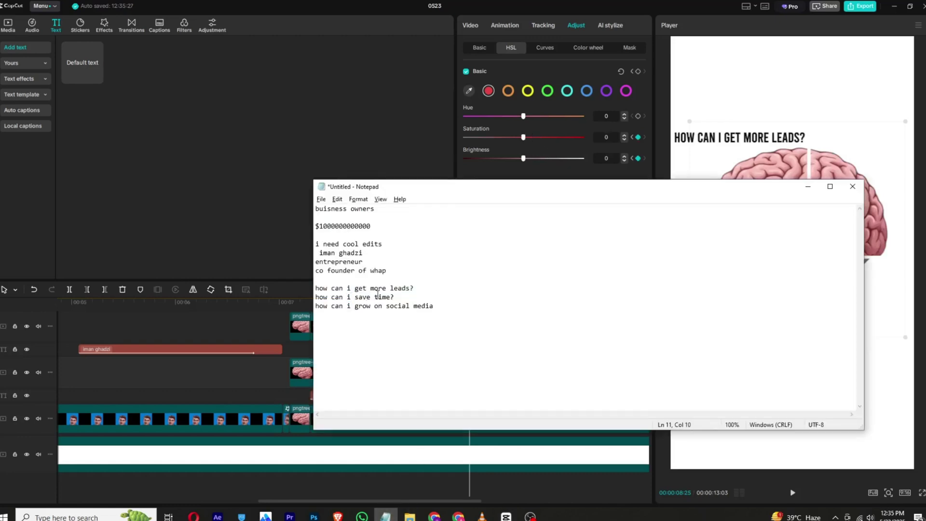
left_click_drag(396, 296, 315, 295)
key("ctrl+c")
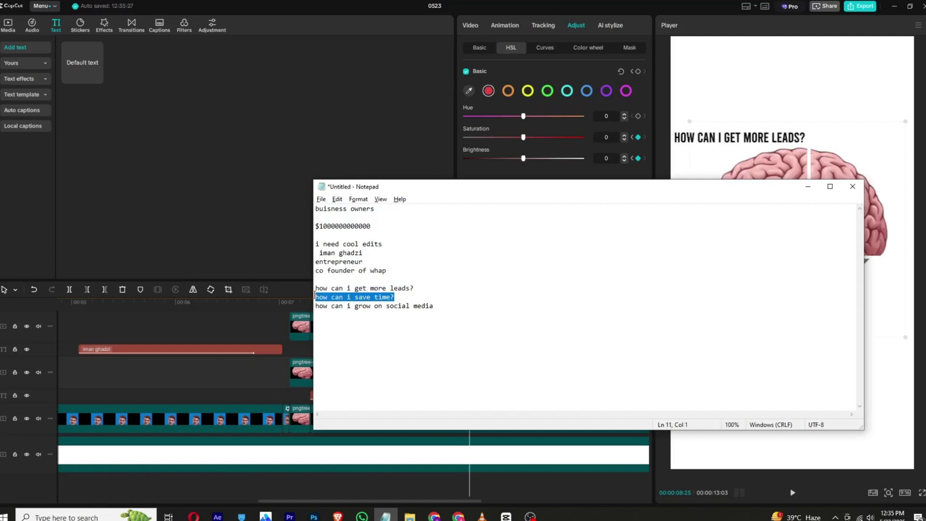
left_click(401, 128)
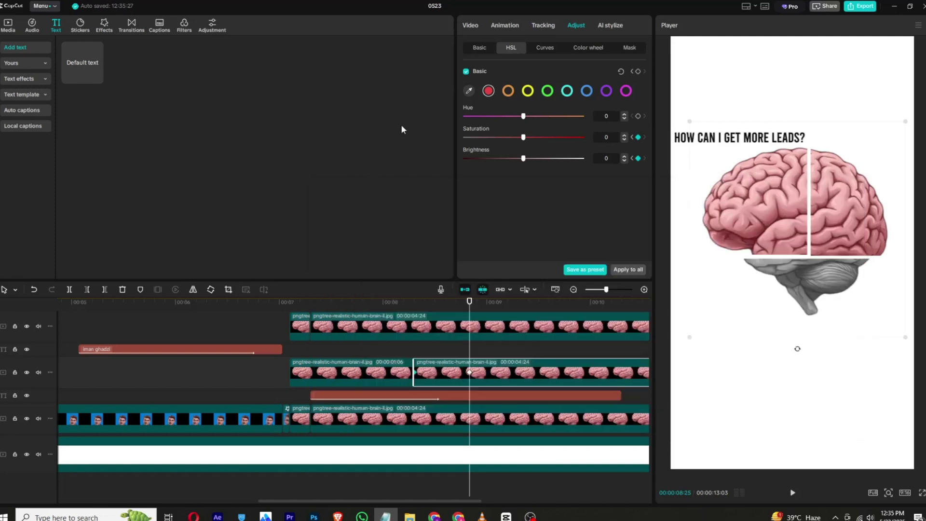
left_click(402, 396)
left_click_drag(404, 395, 505, 355)
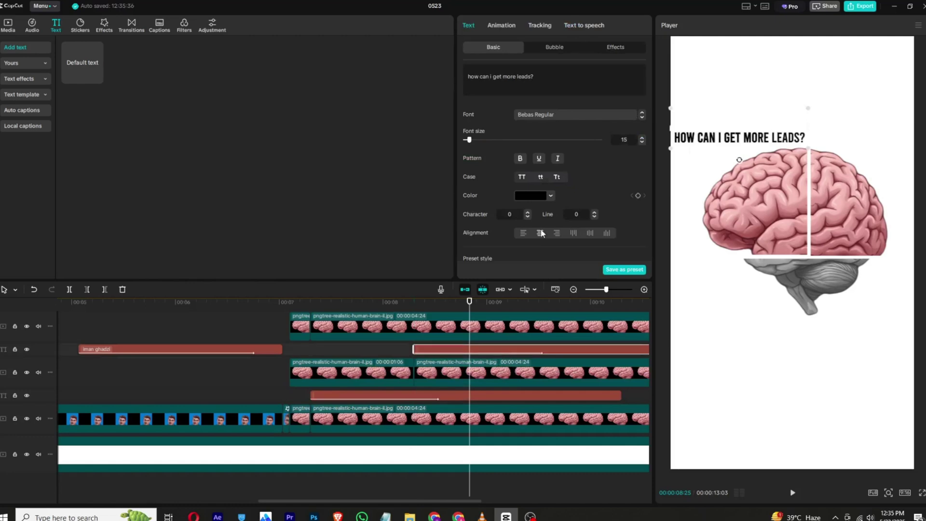
triple_click(537, 79)
key("ctrl+v")
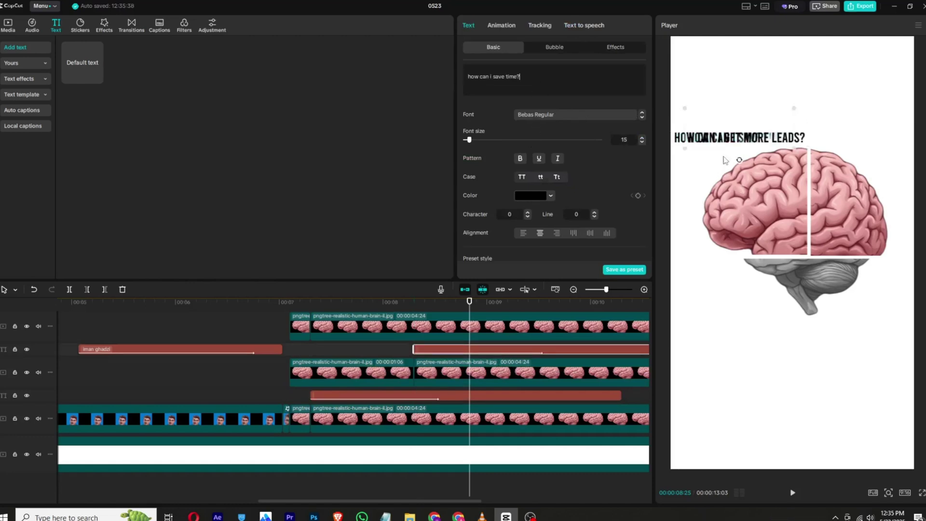
left_click_drag(724, 142, 846, 141)
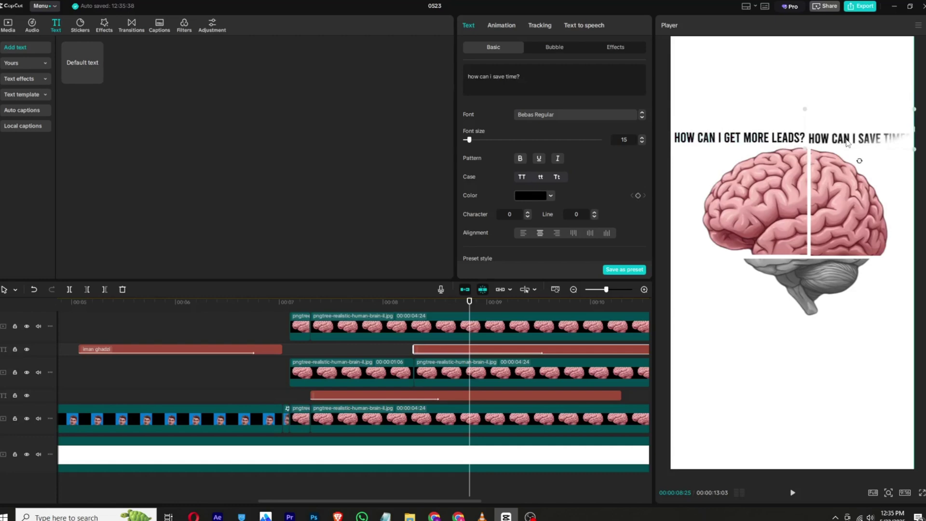
left_click_drag(910, 114, 874, 150)
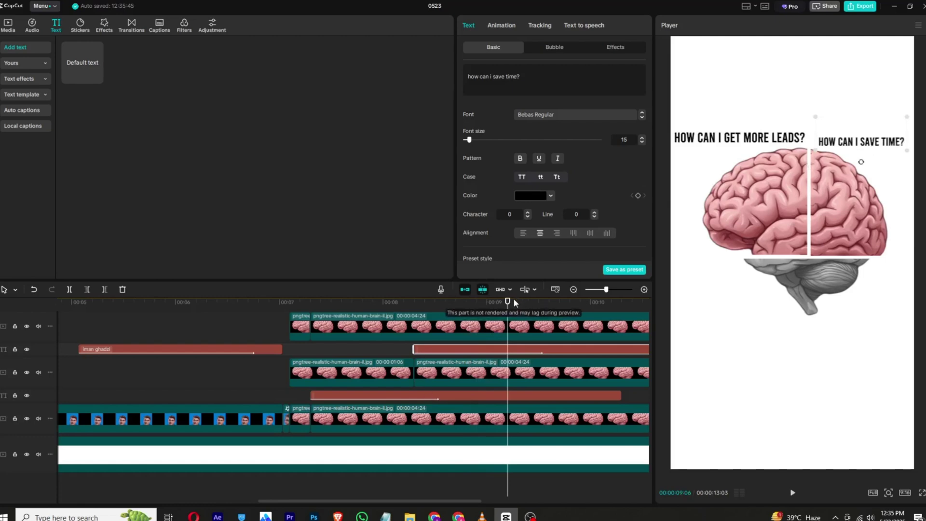
Step: Move the top brain clip later so it starts around 00:09:17
left_click_drag(514, 303, 546, 302)
left_click_drag(410, 337, 210, 337)
scroll(193, 349, "down", 2)
Step: Extend the short top-track brain clip to reach the following brain clip
scroll(189, 349, "down", 3)
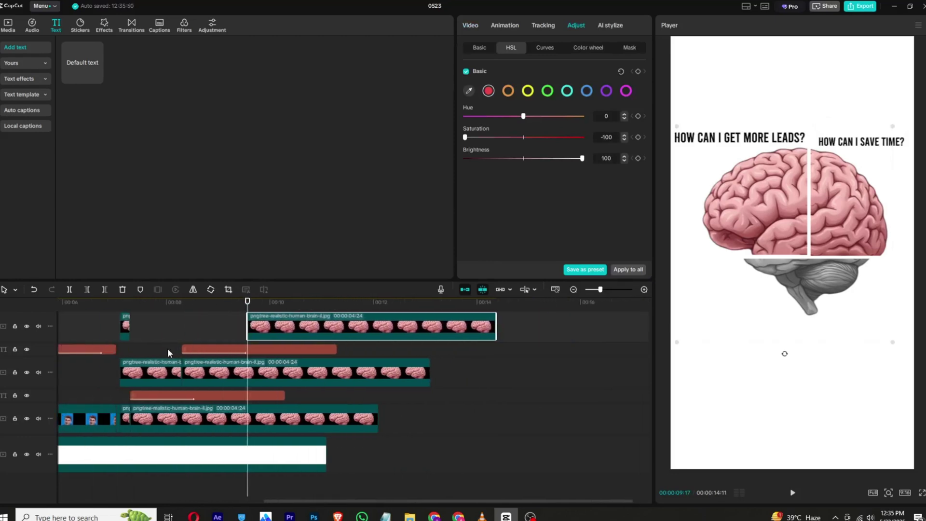
left_click(188, 329)
left_click_drag(187, 328, 285, 330)
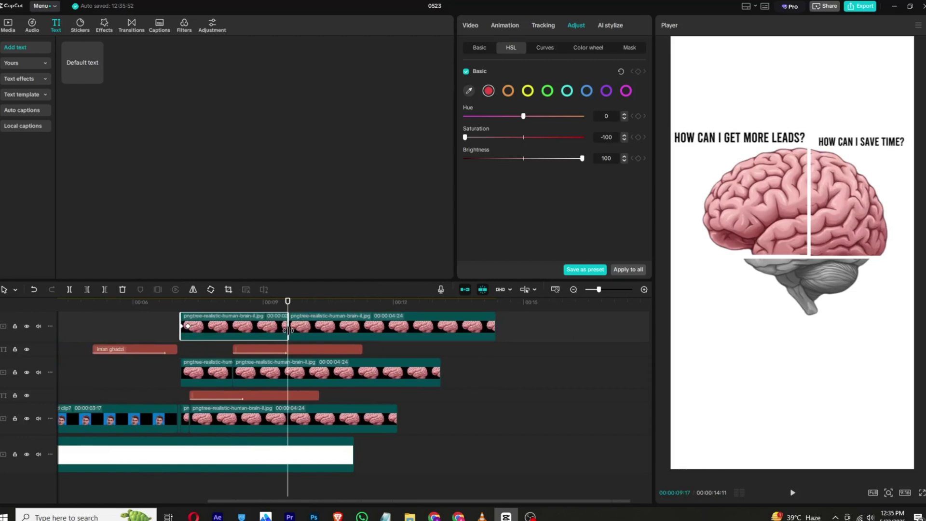
scroll(291, 343, "up", 4)
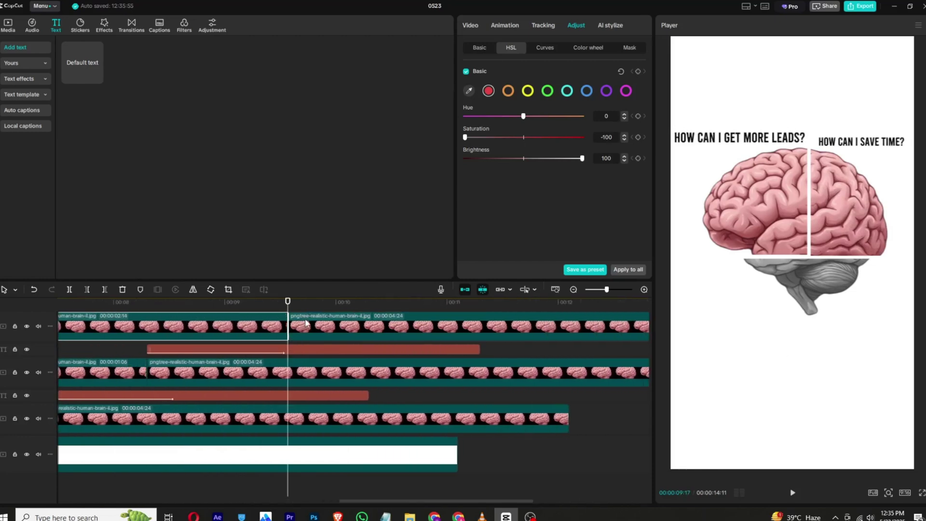
left_click(294, 333)
Step: Keyframe the lower slice's HSL saturation 5 and brightness 0 at 00:10:02
left_click(491, 47)
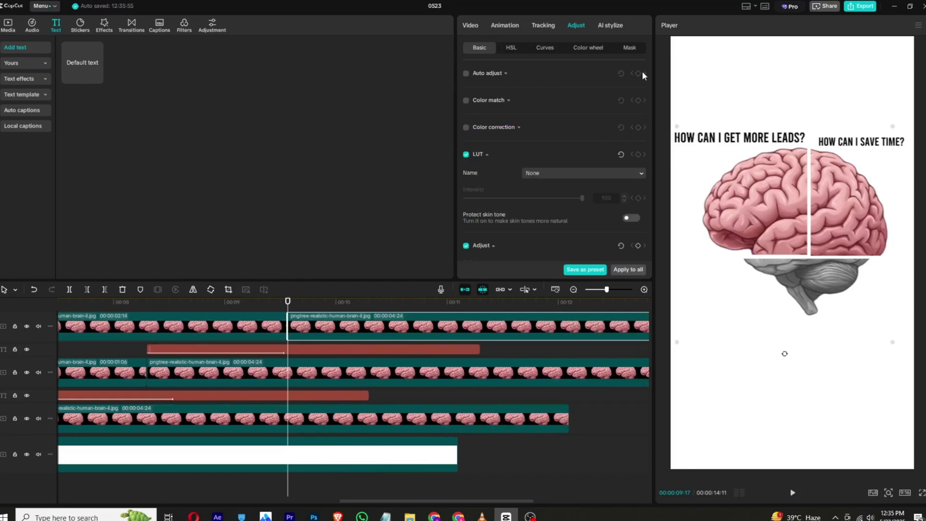
left_click(510, 47)
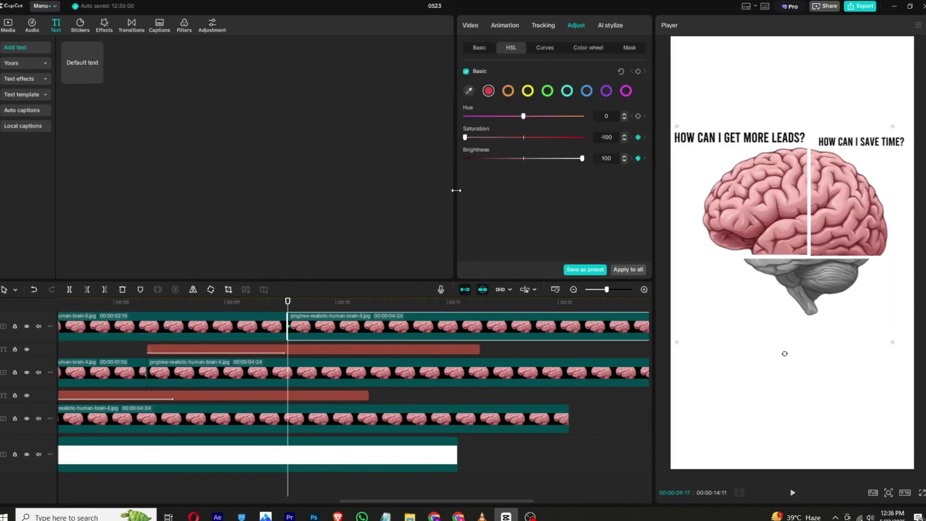
left_click(342, 301)
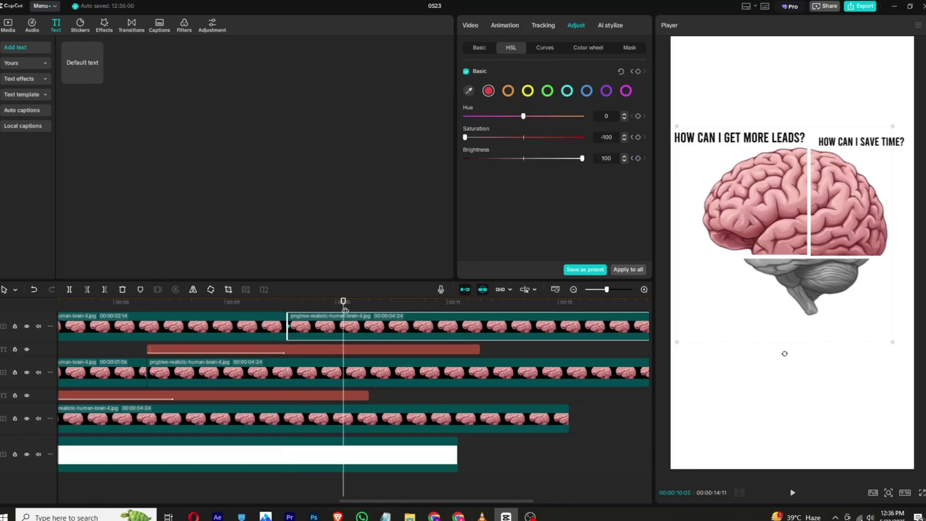
left_click(523, 159)
left_click(523, 137)
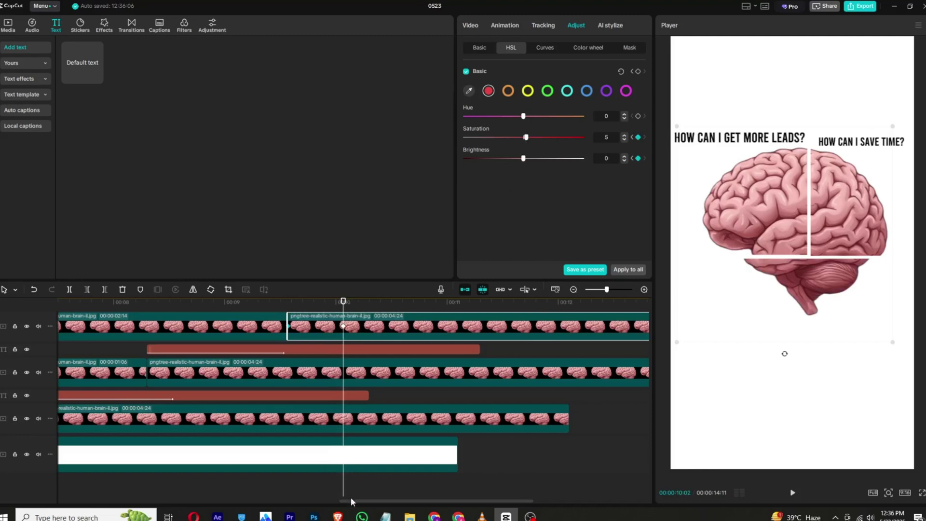
left_click(385, 515)
Step: Copy the 'HOW CAN I SAVE TIME?' caption to a new track and paste in the social media question
left_click_drag(444, 311, 299, 310)
key("ctrl+c")
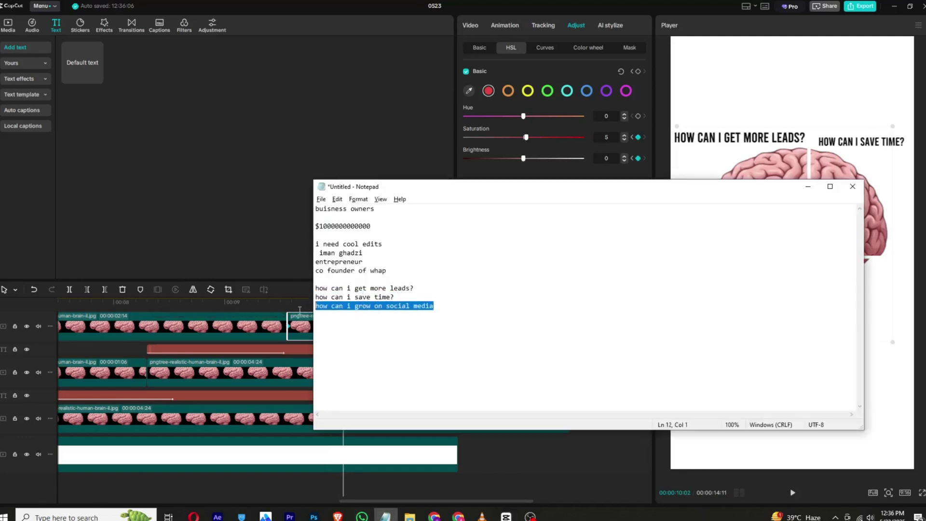
left_click(383, 92)
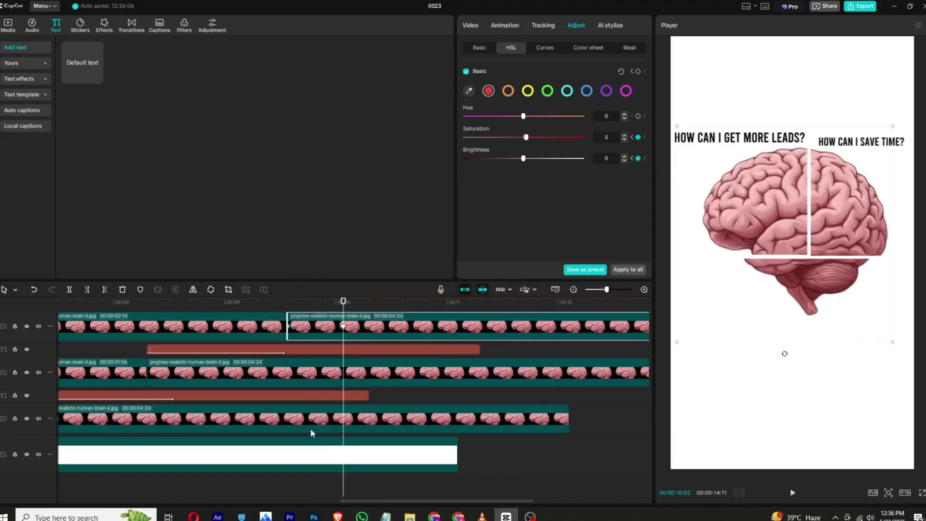
left_click(312, 351)
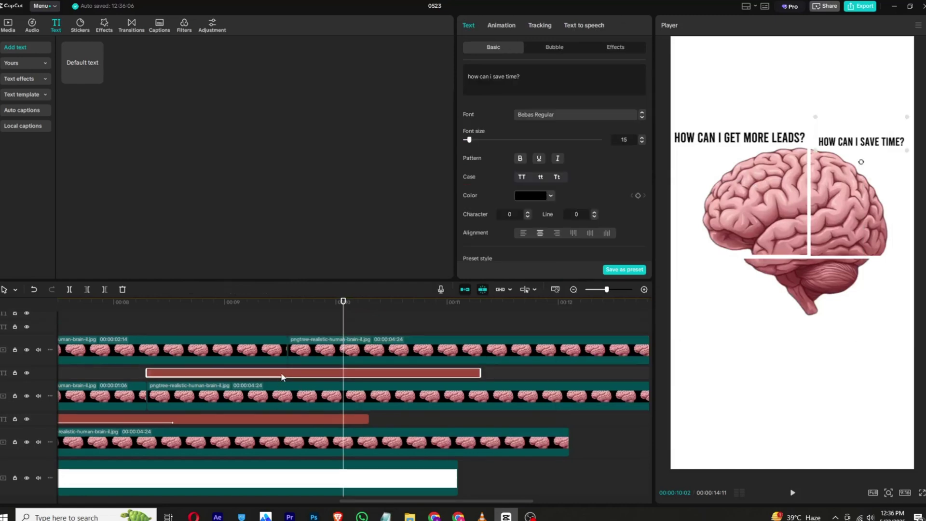
left_click_drag(282, 374, 424, 366)
key("ctrl+a")
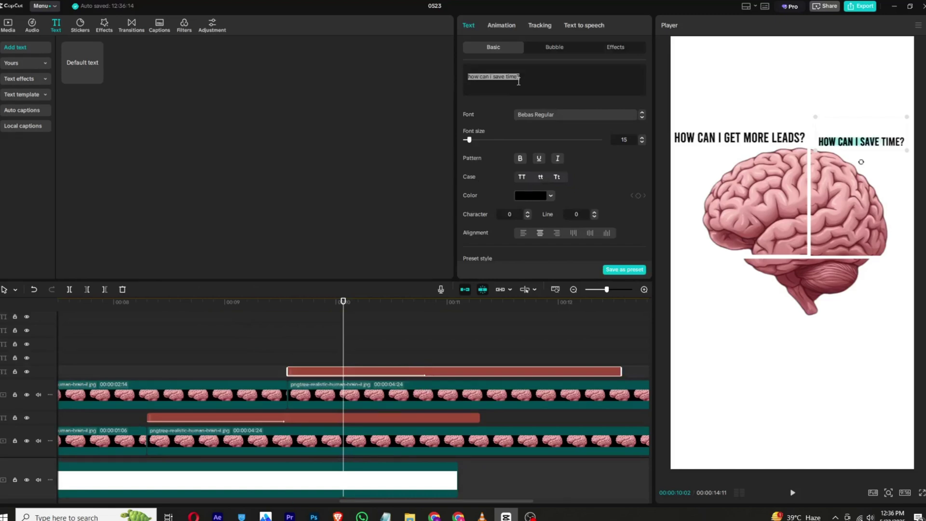
key("ctrl+v")
Step: Place the 'HOW CAN I GROW ON SOCIAL MEDIA?' caption below the brain, add '?', and enlarge it
left_click(531, 115)
left_click(502, 160)
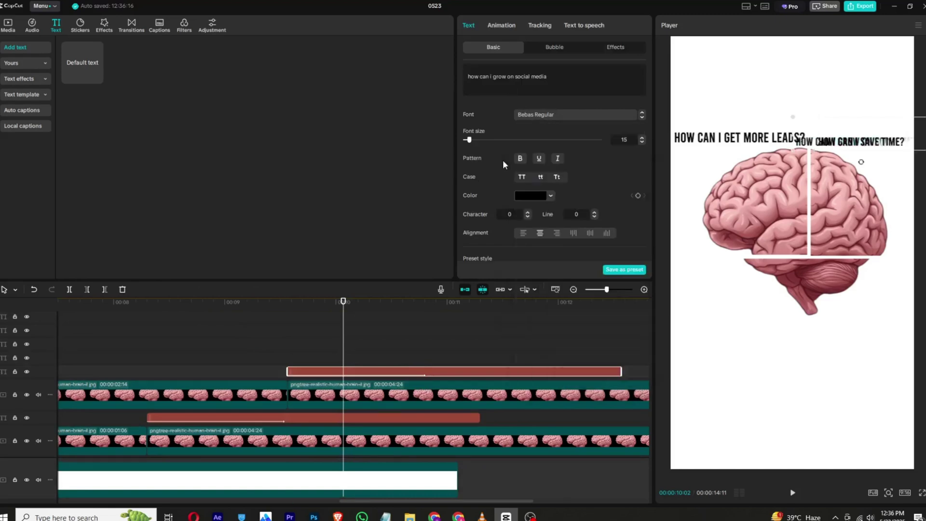
left_click_drag(864, 142, 818, 326)
key("space")
key("space")
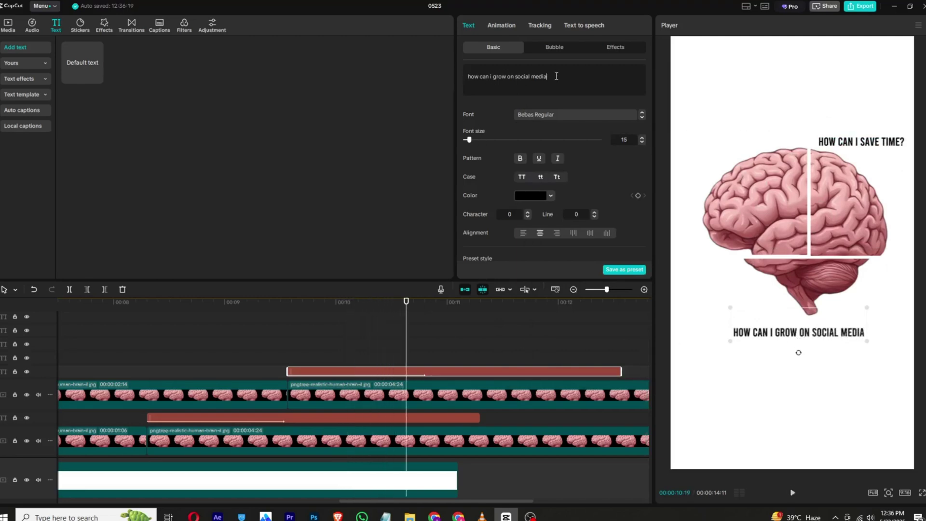
type("?")
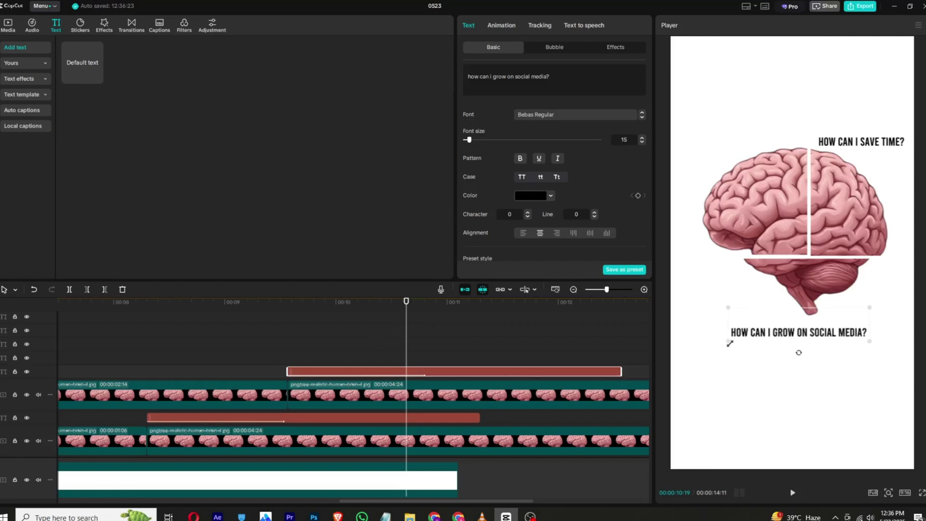
left_click_drag(729, 343, 706, 346)
left_click_drag(768, 335, 770, 335)
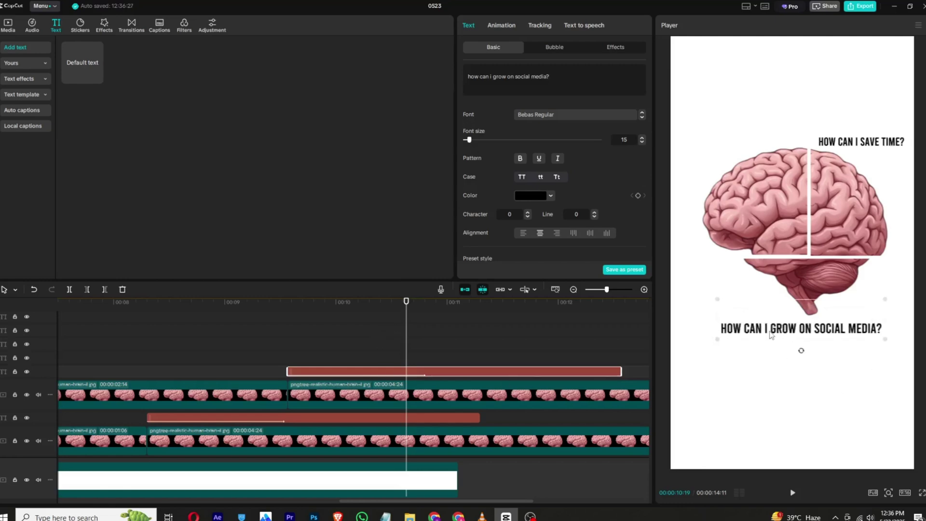
Step: Try lengthening the white background clip on the timeline
scroll(352, 354, "down", 5)
scroll(412, 339, "down", 3)
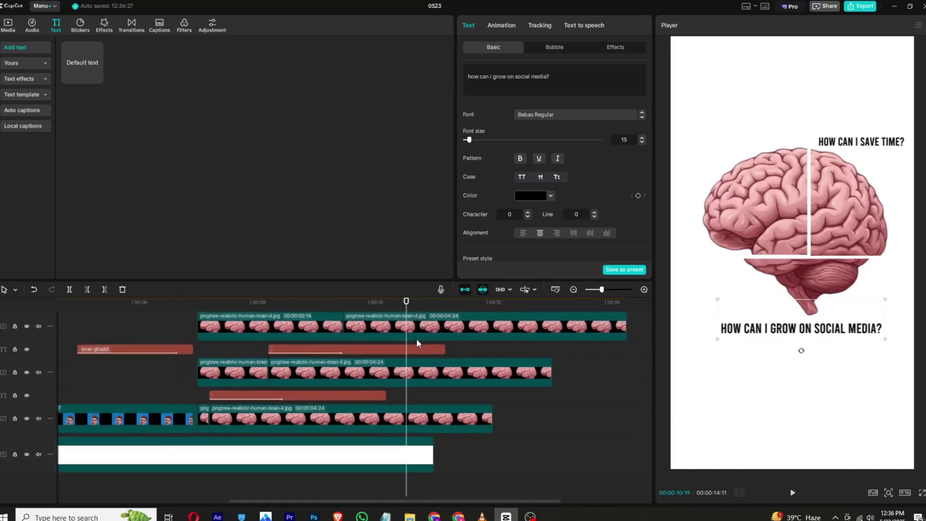
scroll(440, 362, "up", 1)
scroll(445, 397, "down", 3, "ctrl")
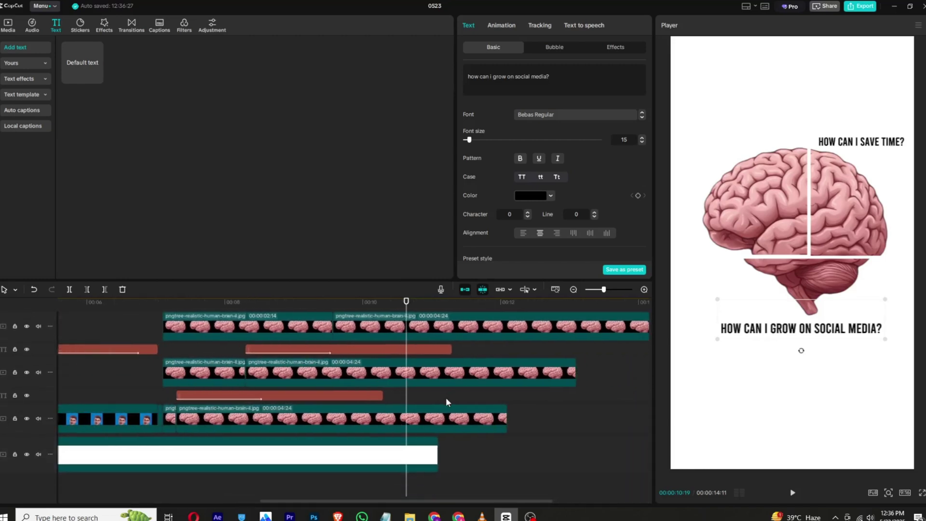
left_click(427, 456)
left_click_drag(429, 453, 472, 453)
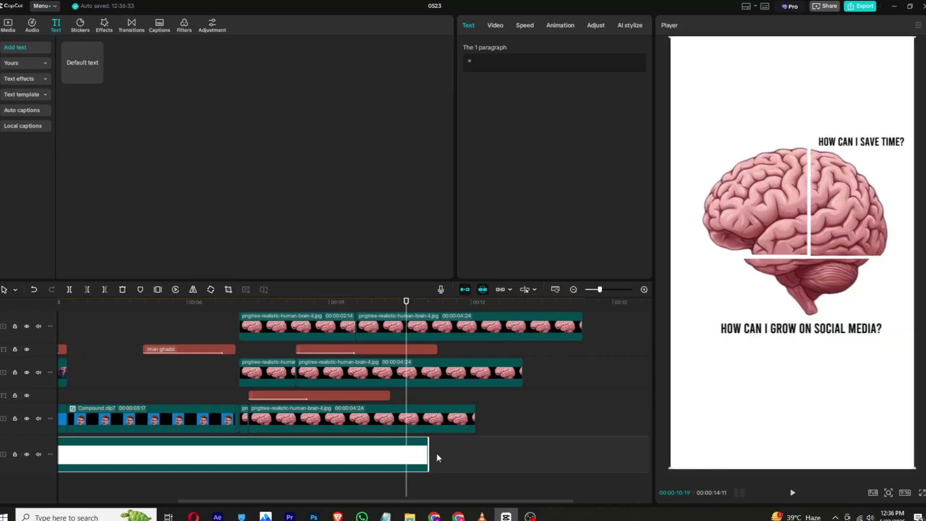
Step: Lengthen the text inside the white compound clip and extend the white background to 00:13:03
double_click(419, 451)
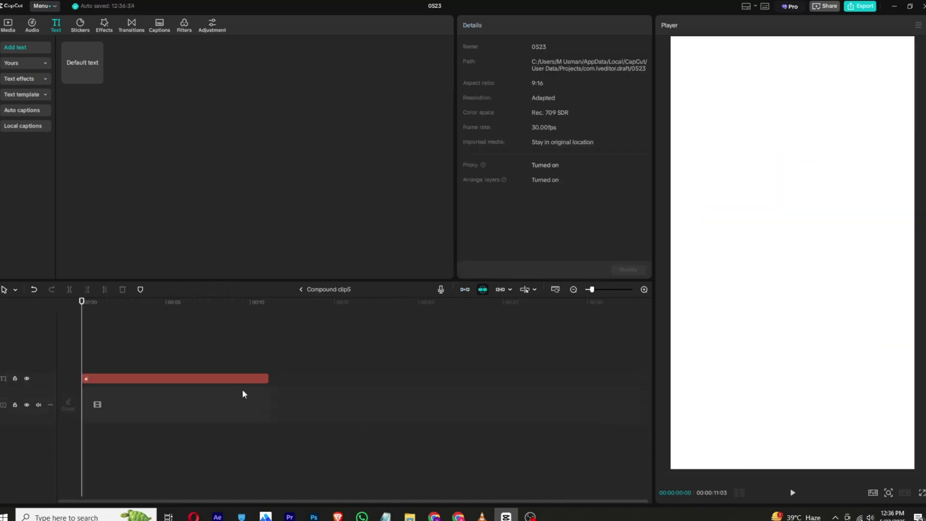
left_click(265, 379)
left_click_drag(366, 378, 646, 378)
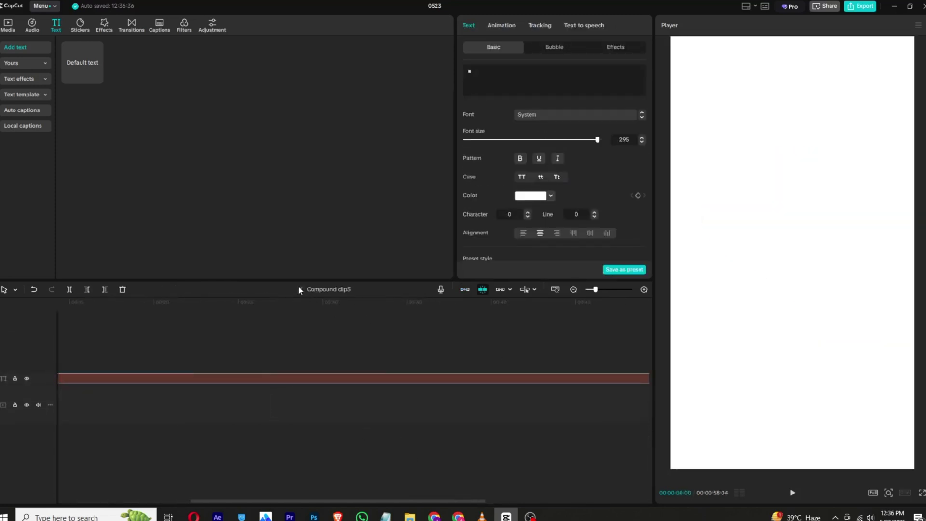
left_click(298, 289)
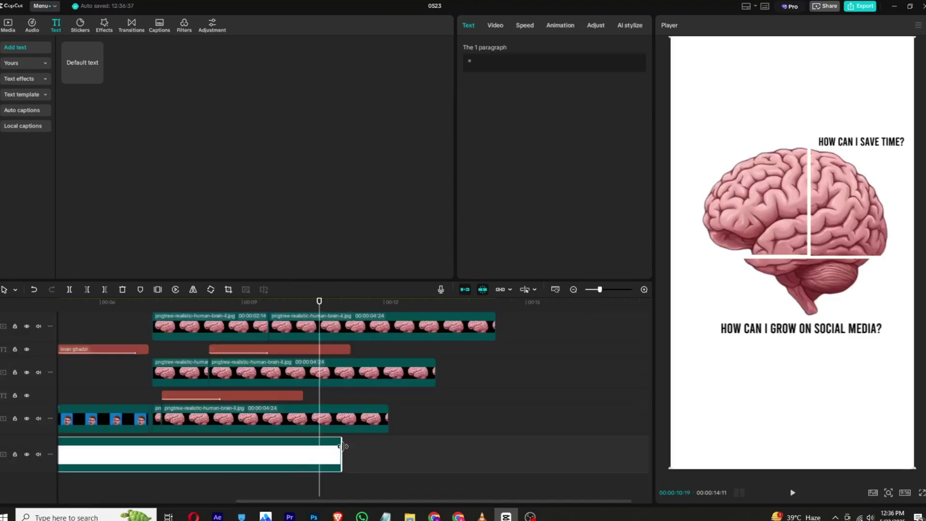
left_click_drag(343, 446, 436, 445)
Step: Lengthen the lowest brain slice by one second and trim the top brain clip at 00:13:03
left_click(350, 418)
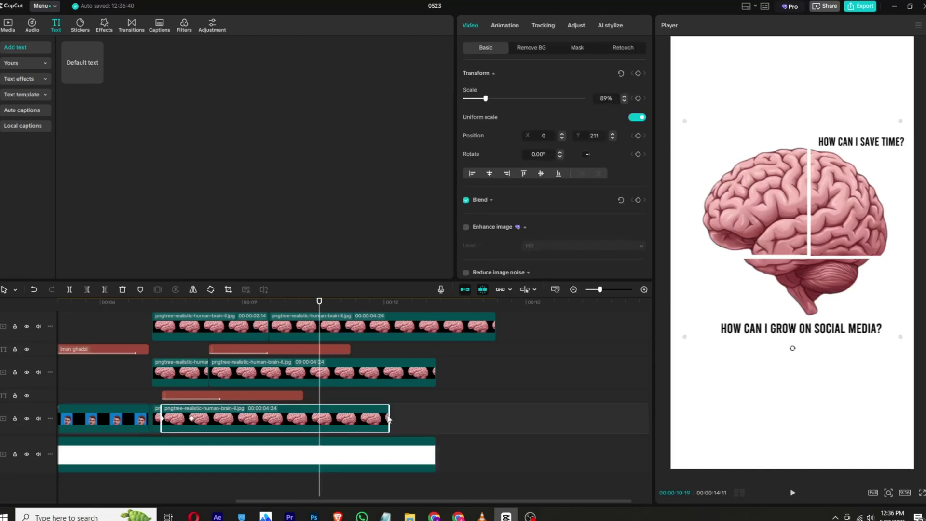
left_click_drag(388, 419, 436, 419)
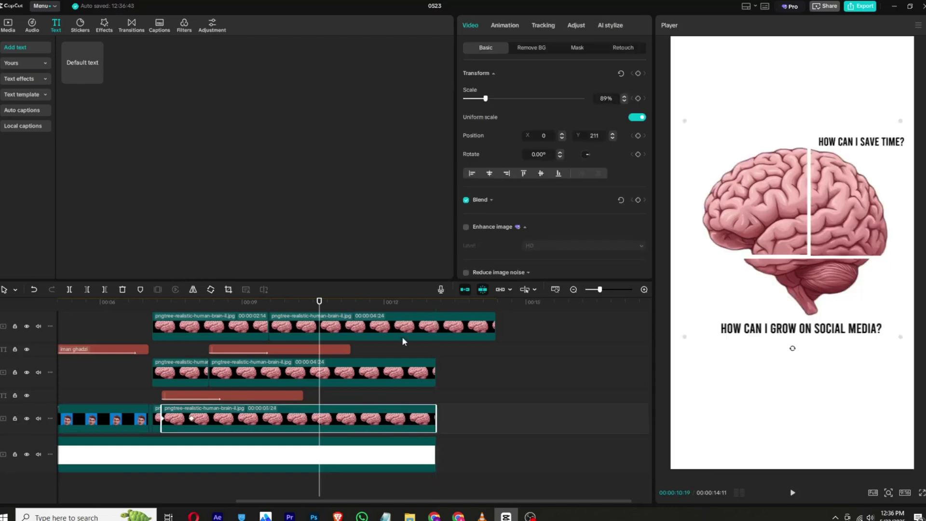
left_click(437, 304)
left_click(449, 323)
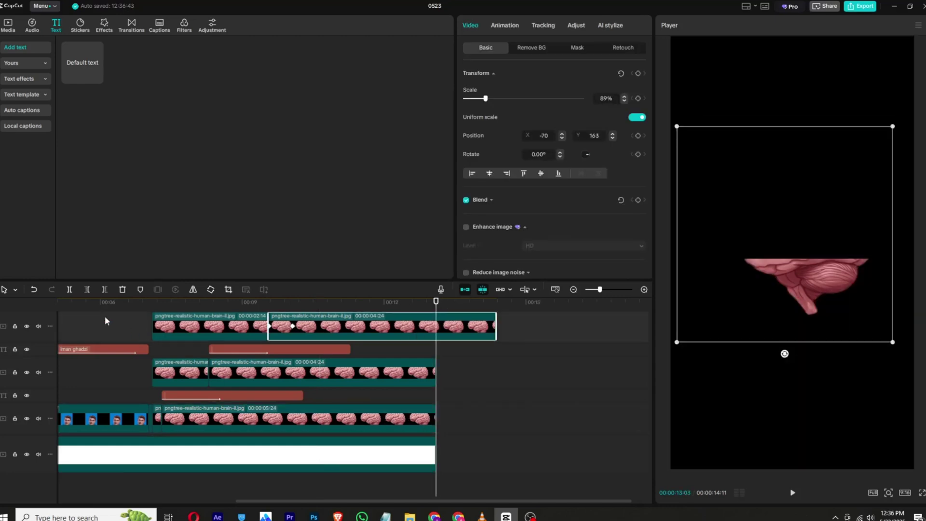
left_click(104, 289)
Step: Extend the save-time, more-leads and social media caption clips to end at 00:13:03
left_click(363, 348)
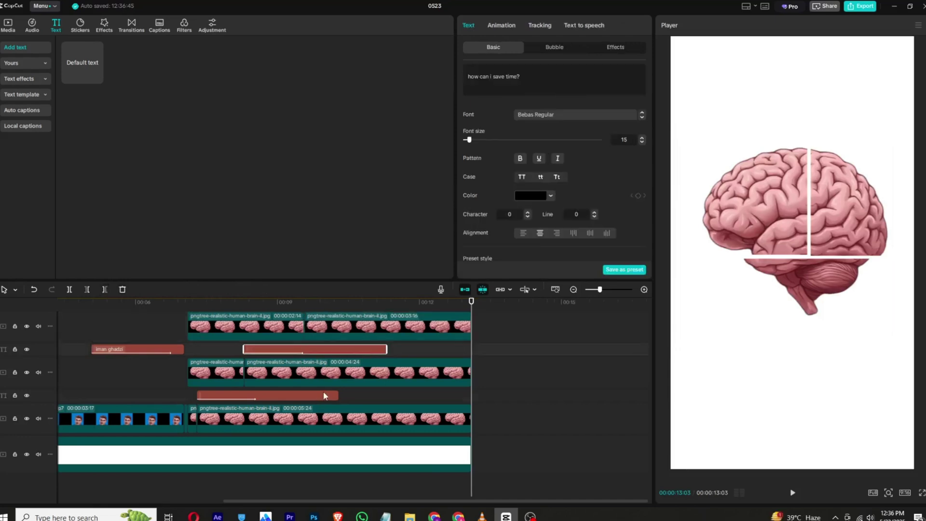
left_click(323, 393, "ctrl")
left_click_drag(385, 347, 471, 347)
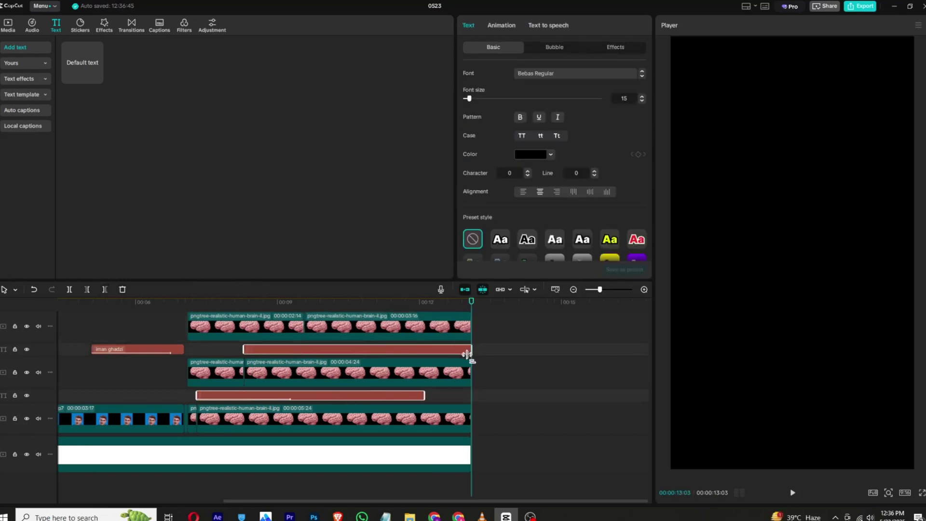
left_click(427, 410)
left_click(416, 394)
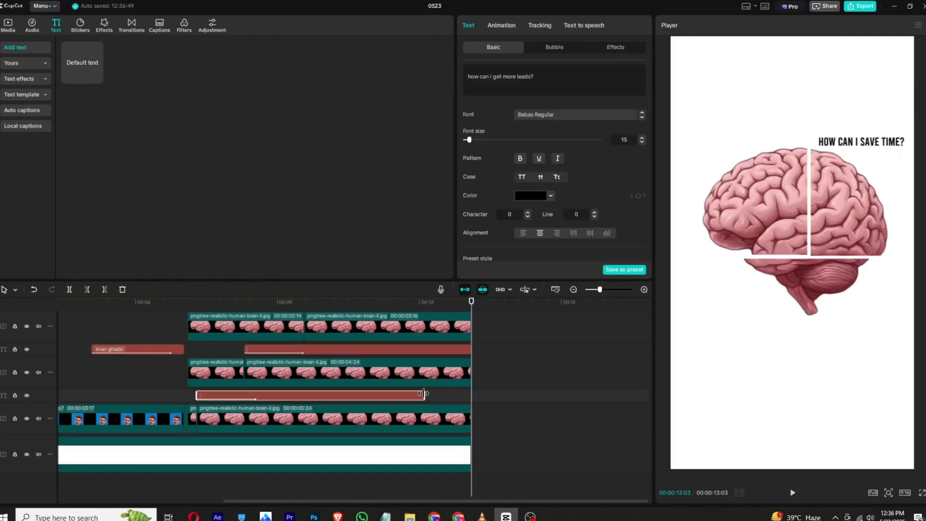
left_click_drag(423, 395, 472, 397)
scroll(466, 400, "up", 3)
left_click(433, 395)
left_click(393, 370)
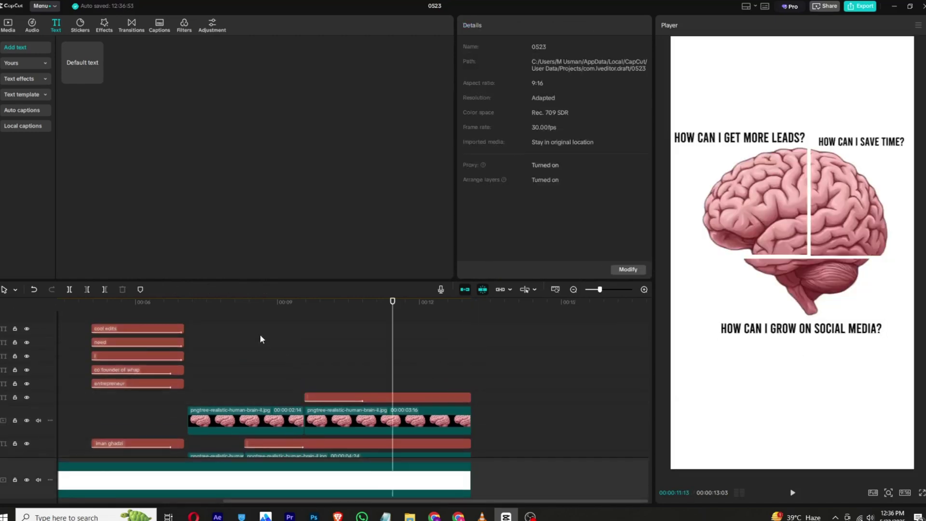
scroll(248, 343, "down", 6)
scroll(246, 346, "down", 3)
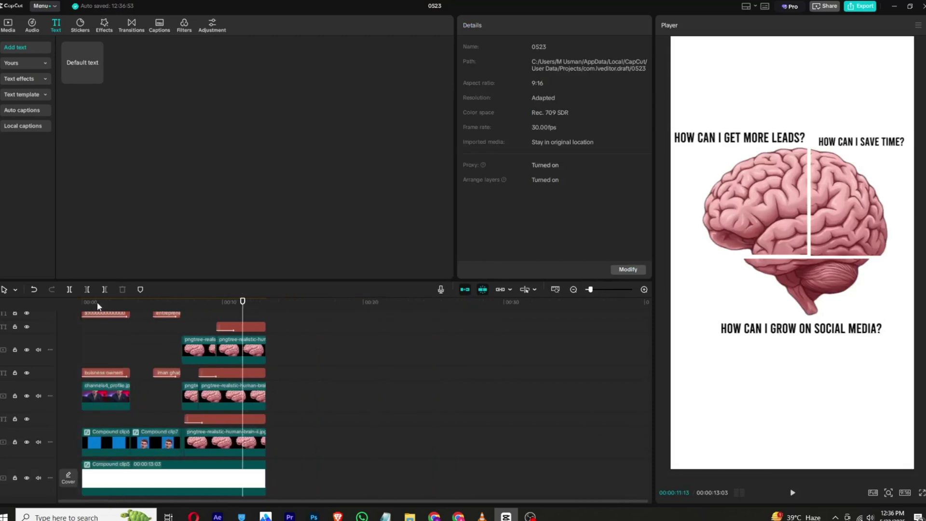
left_click_drag(97, 303, 29, 297)
key("space")
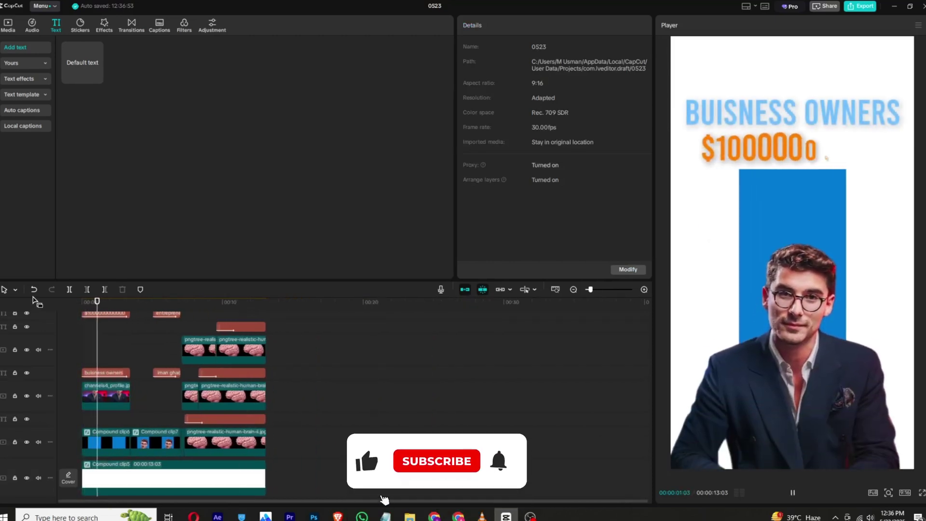